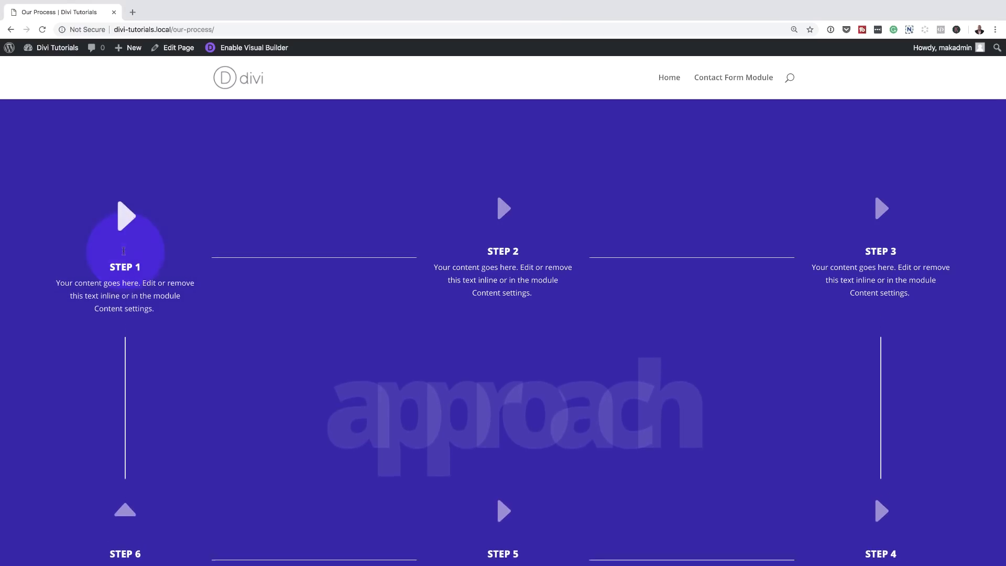
- Look through the finished process page, from the desktop step grid to the stacked steps layout
scroll(60, 349, "down", 5)
scroll(59, 349, "down", 10)
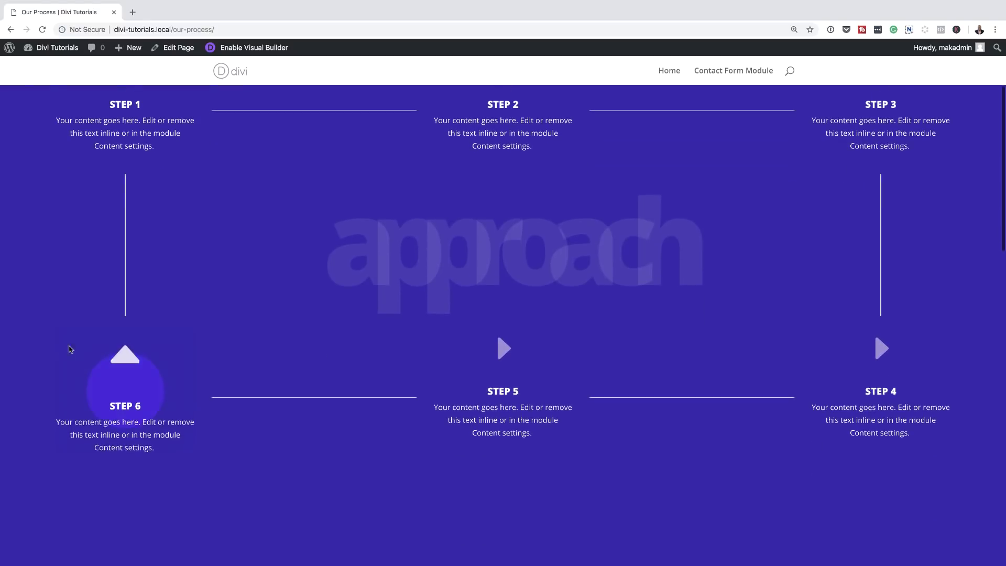
scroll(23, 283, "down", 10)
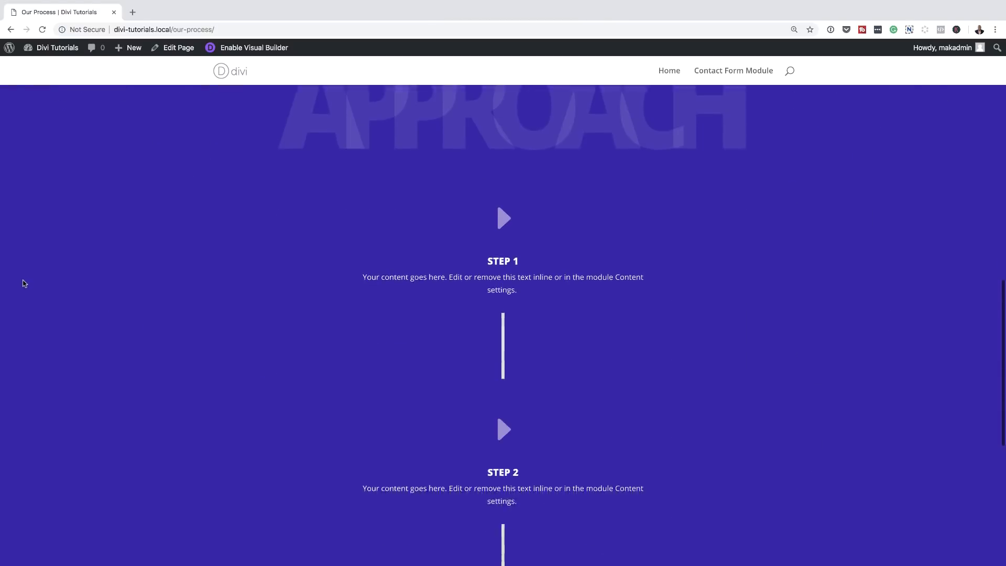
scroll(224, 372, "up", 8)
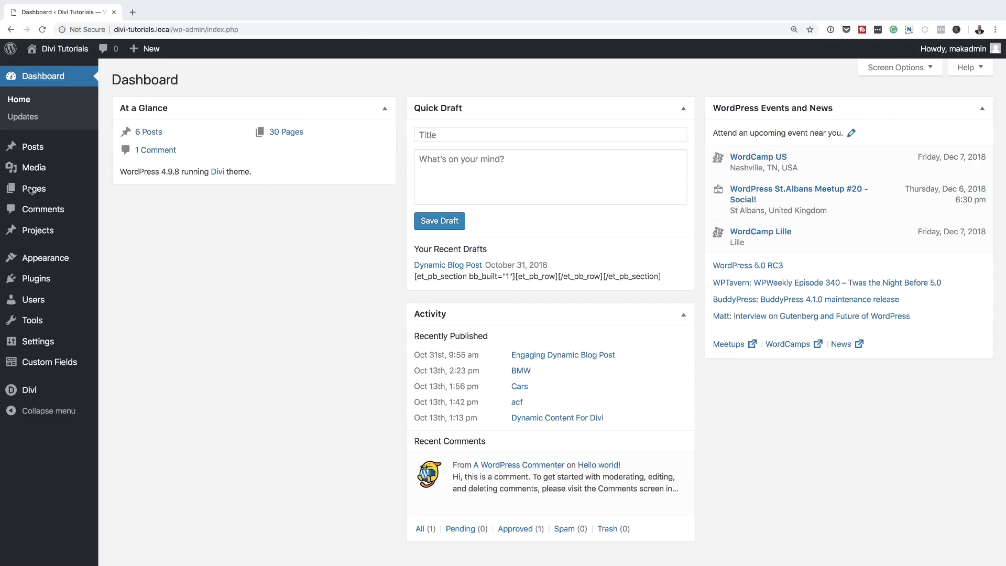
- Create a new WordPress page titled "Our Process"
mouse_move(30, 190)
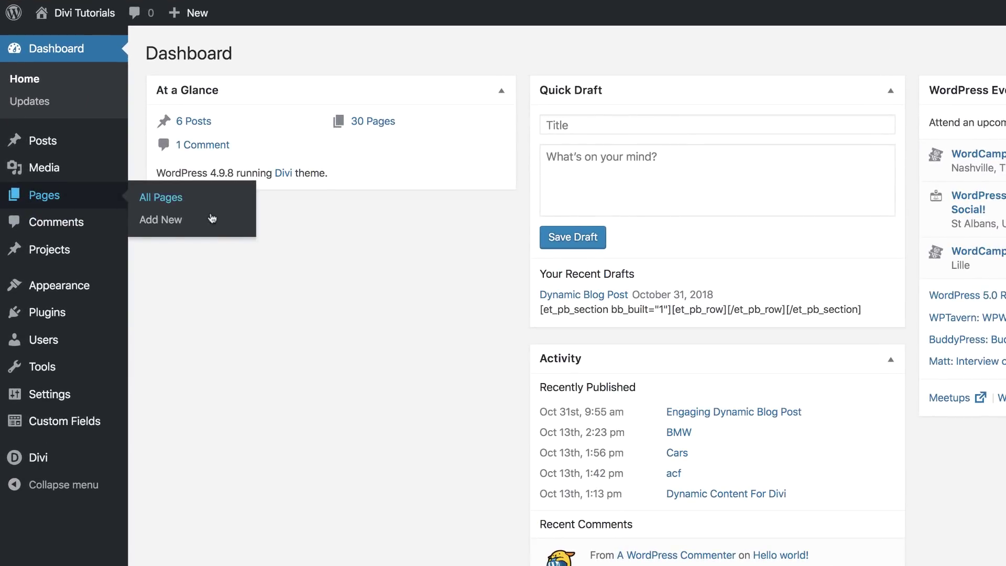
left_click(179, 222)
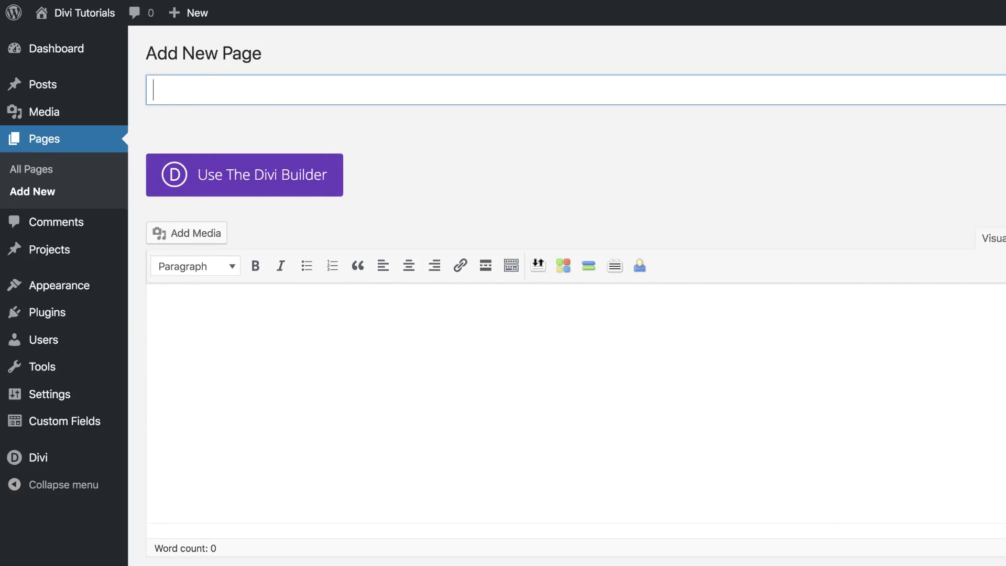
type("Our Process")
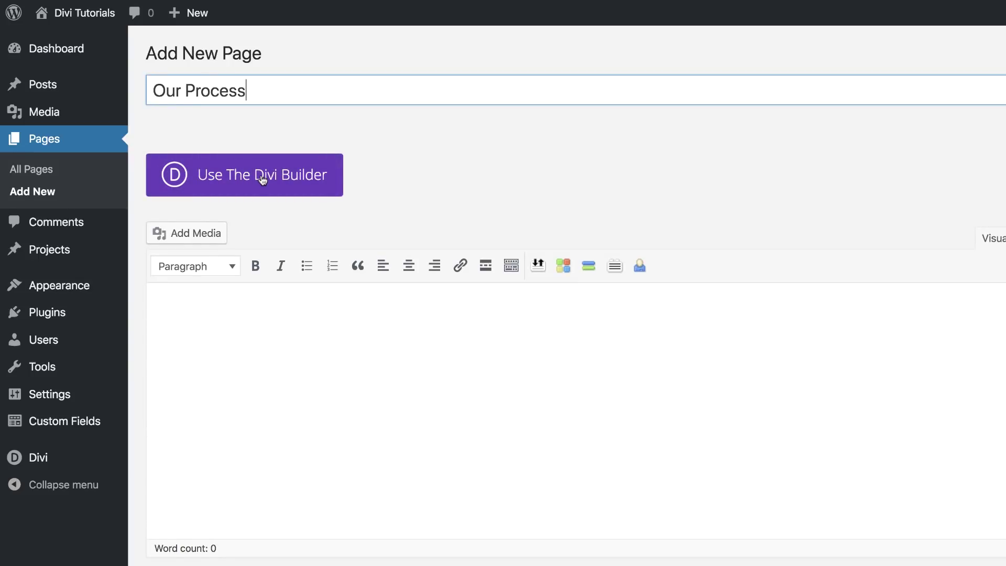
- Open the page in Divi's Visual Builder, building from scratch, and dismiss the row insertion dialog
left_click(262, 177)
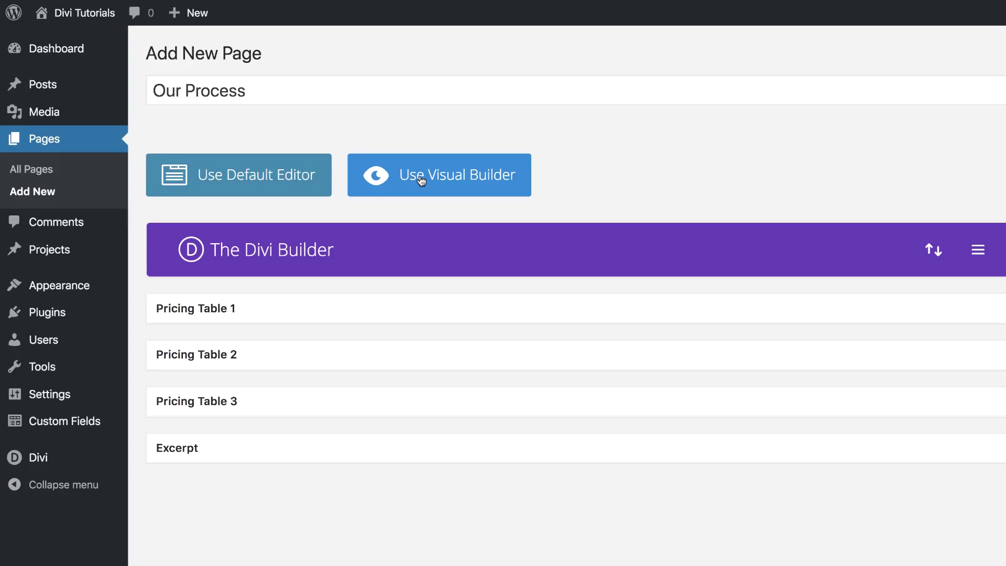
left_click(421, 178)
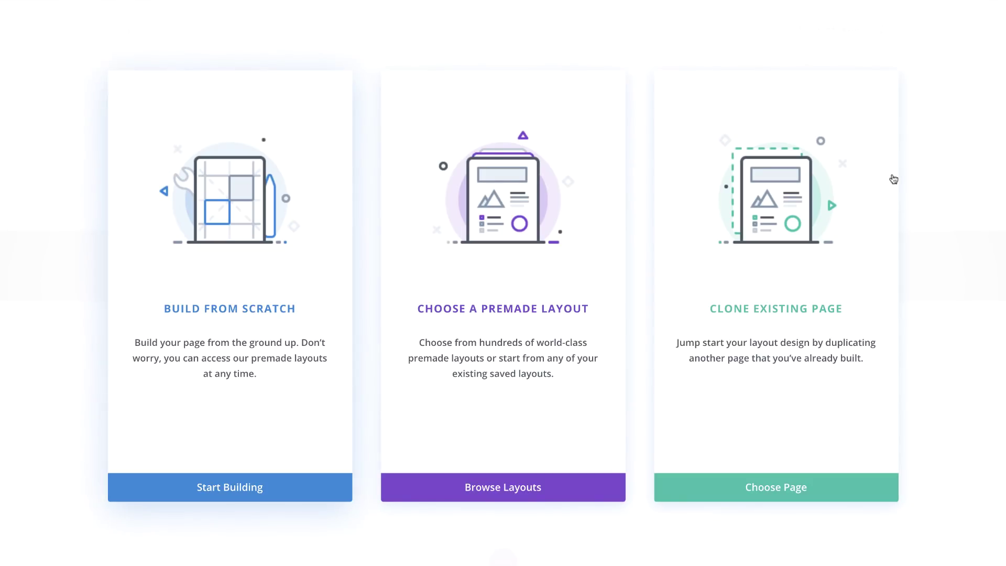
left_click(239, 310)
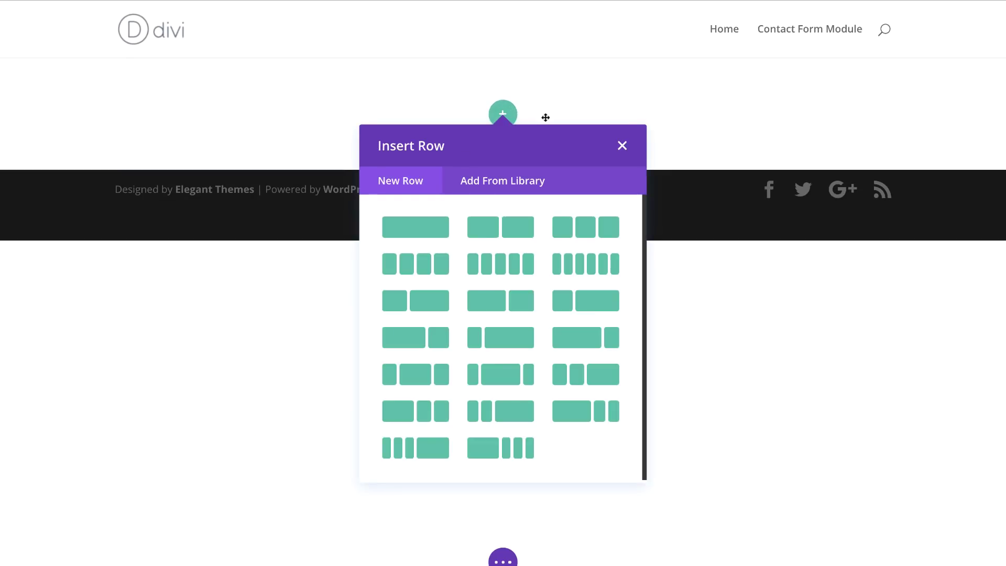
left_click(622, 145)
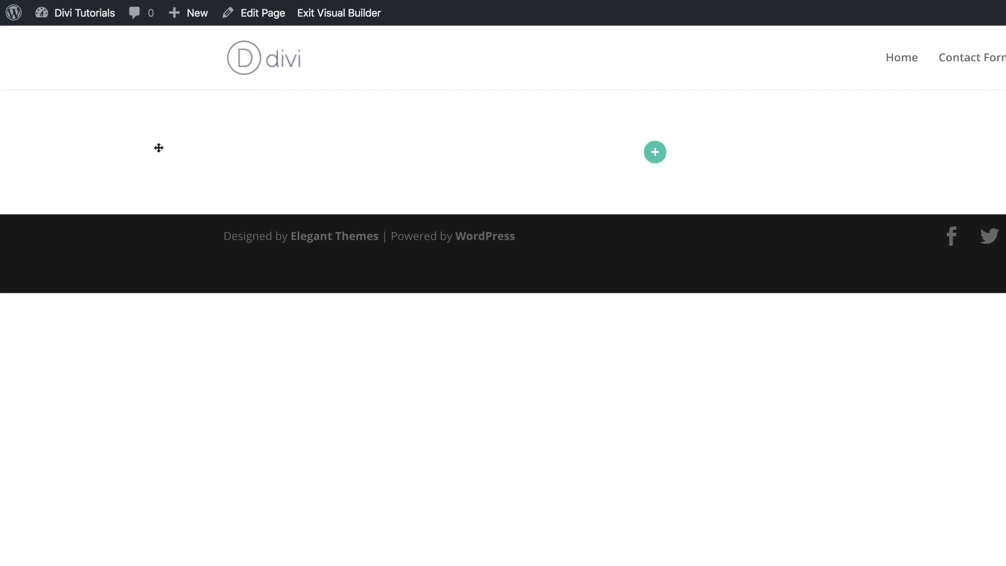
- Set the empty section's background color to #3a1dad
mouse_move(46, 82)
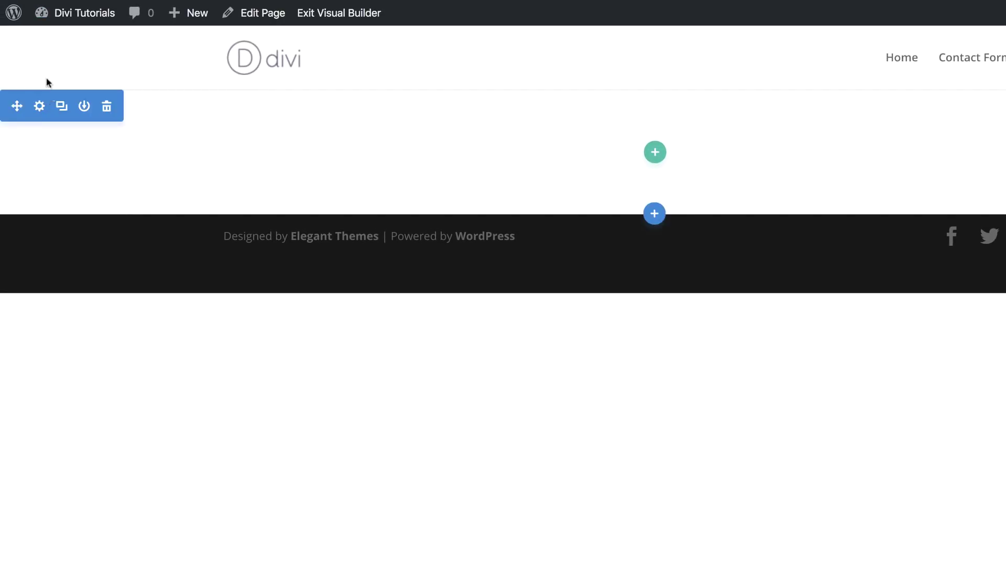
left_click(41, 110)
left_click(60, 218)
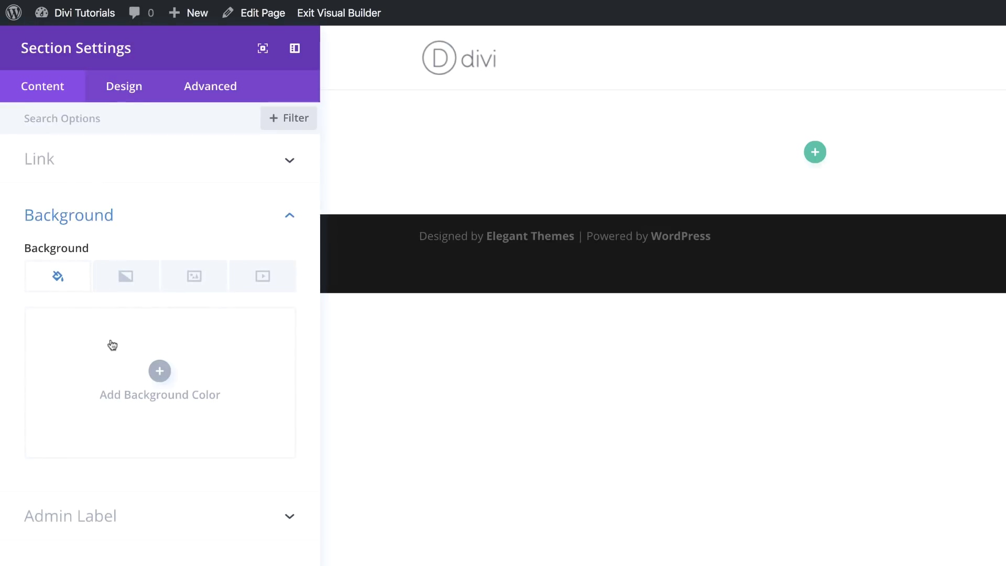
left_click(160, 372)
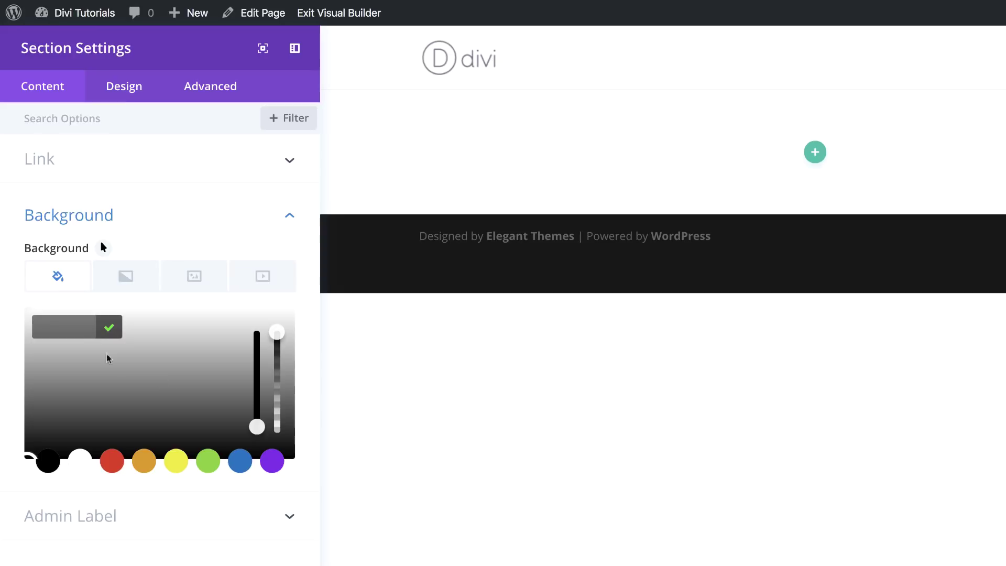
left_click(66, 327)
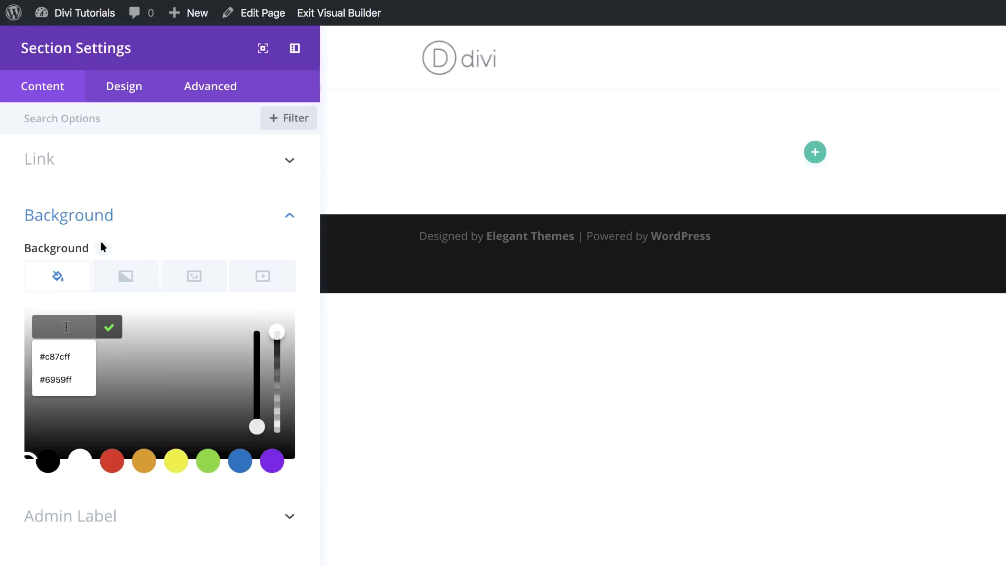
type("#3a1dad")
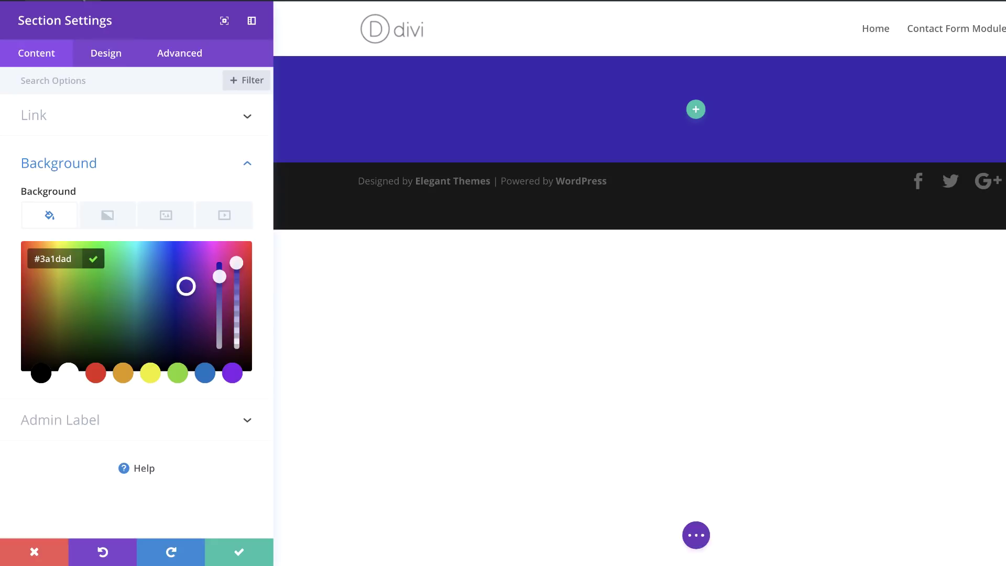
- Set the section's custom padding to 170px for both top and bottom, with the two values linked
left_click(105, 55)
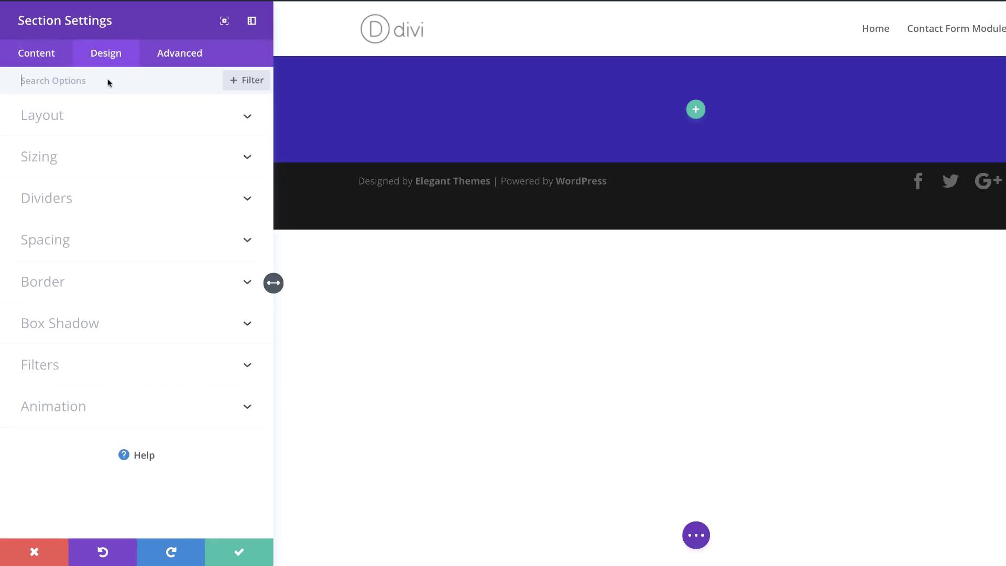
left_click(61, 245)
mouse_move(85, 246)
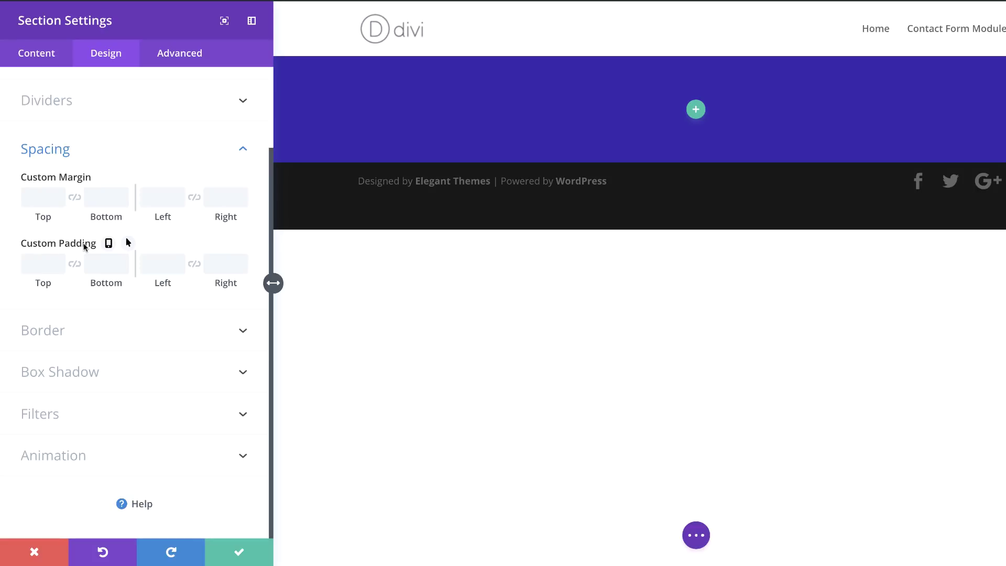
left_click(31, 263)
type("170px")
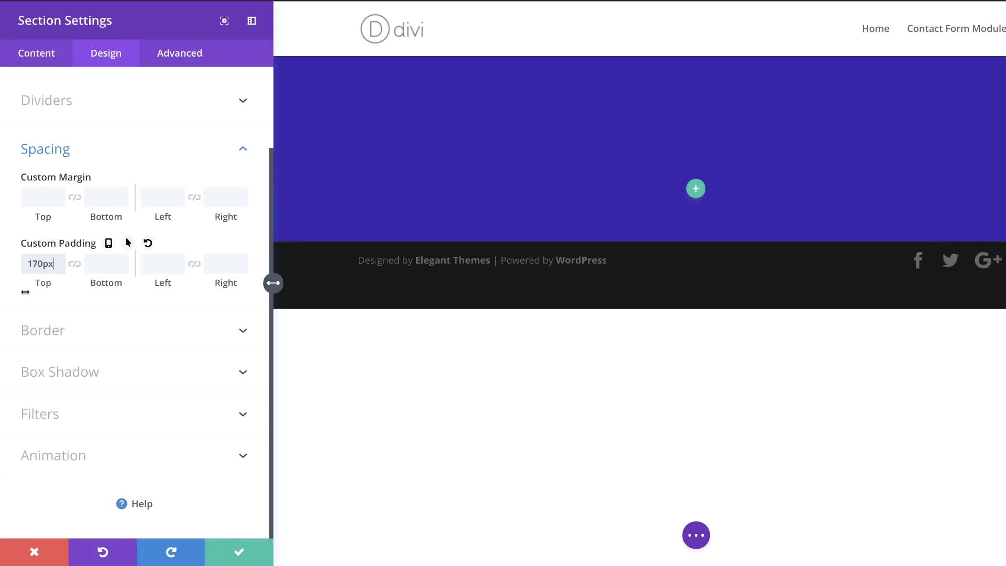
left_click(75, 268)
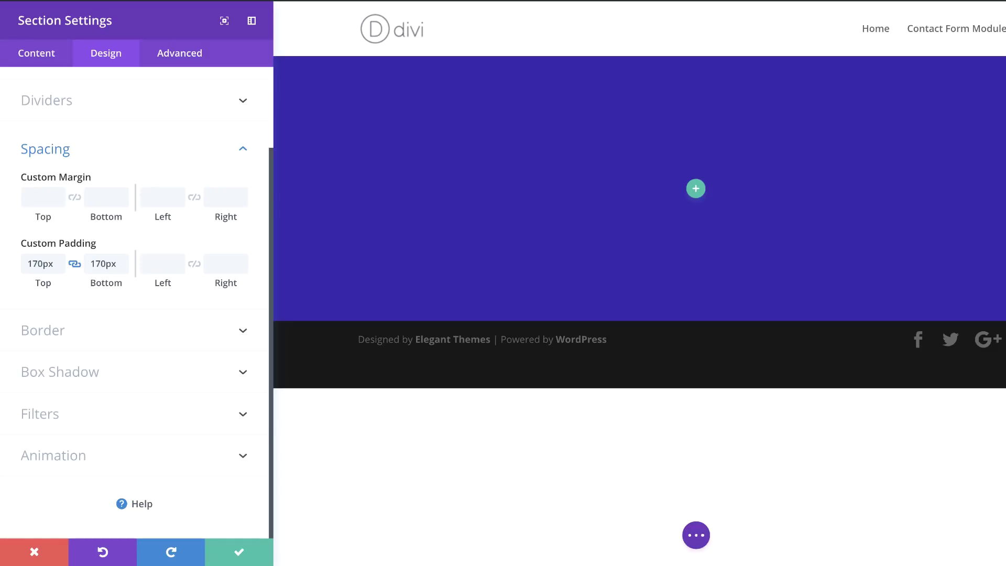
- Disable the section on phones and save the section settings
left_click(180, 54)
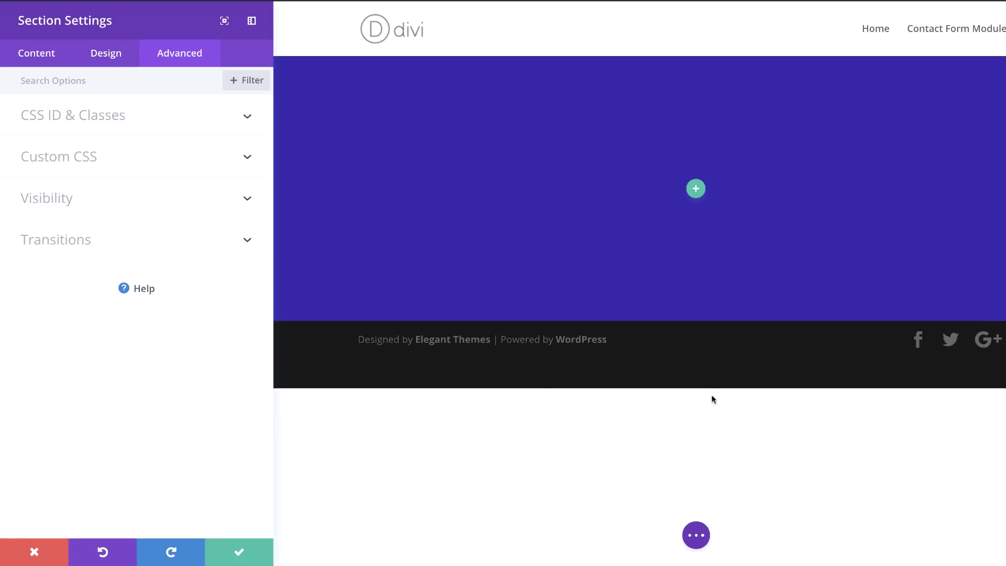
left_click(67, 202)
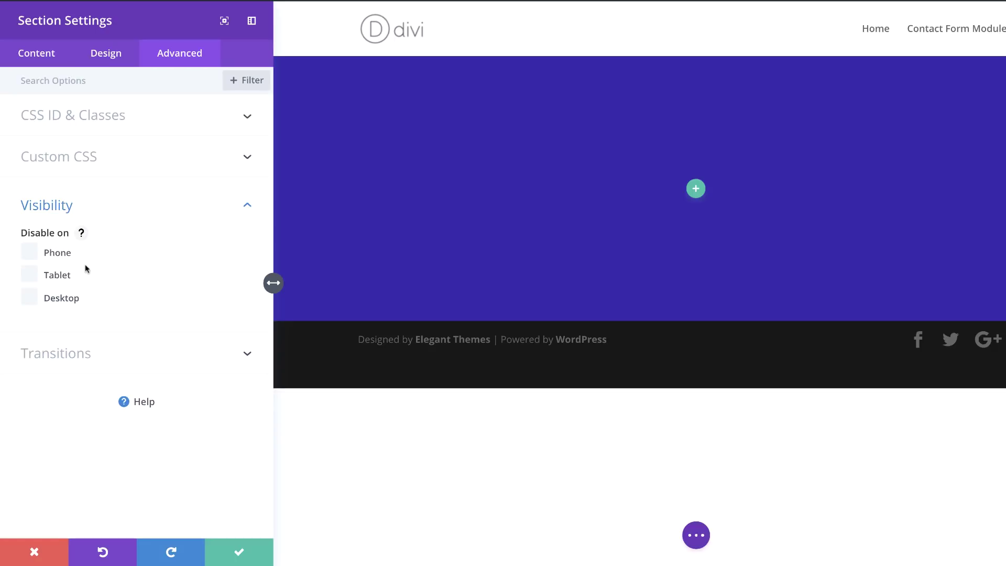
left_click(31, 253)
left_click(241, 554)
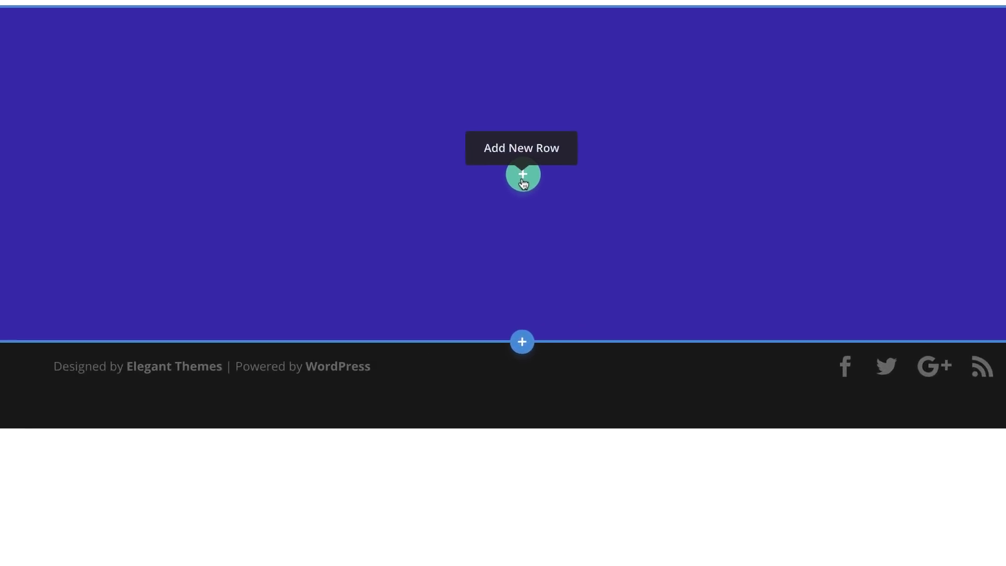
- Insert a row of five equal columns in the section without adding a module
left_click(523, 180)
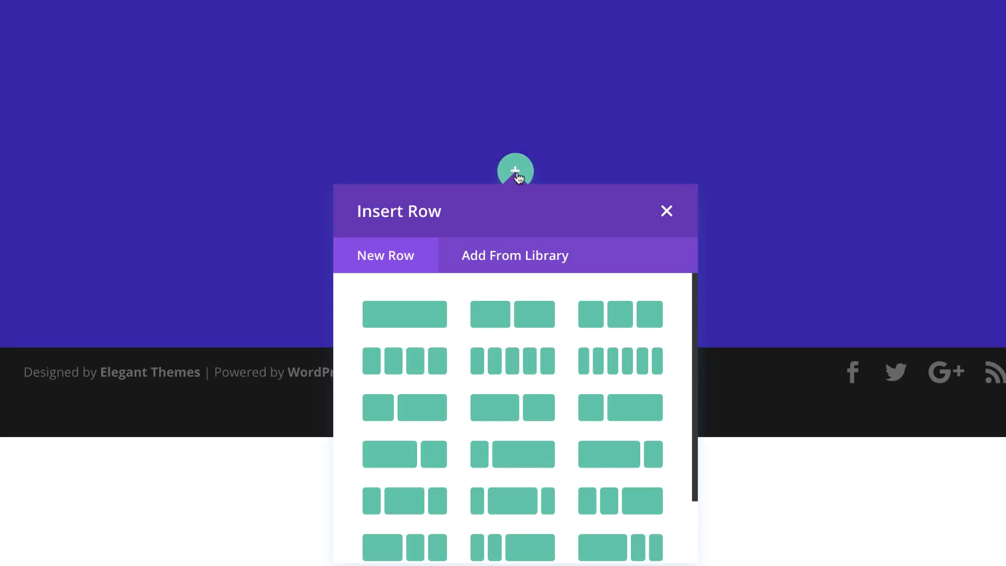
left_click(532, 370)
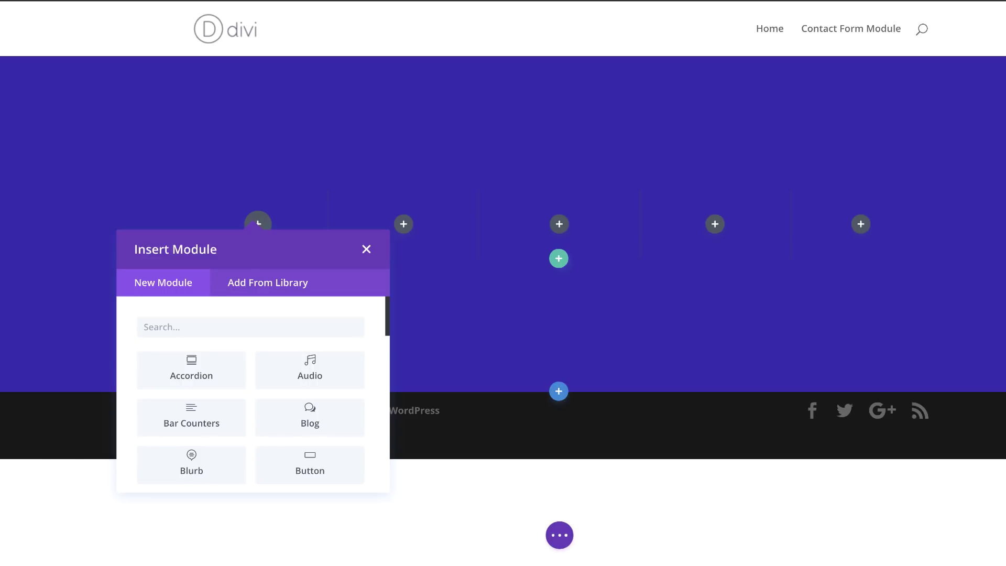
left_click(368, 250)
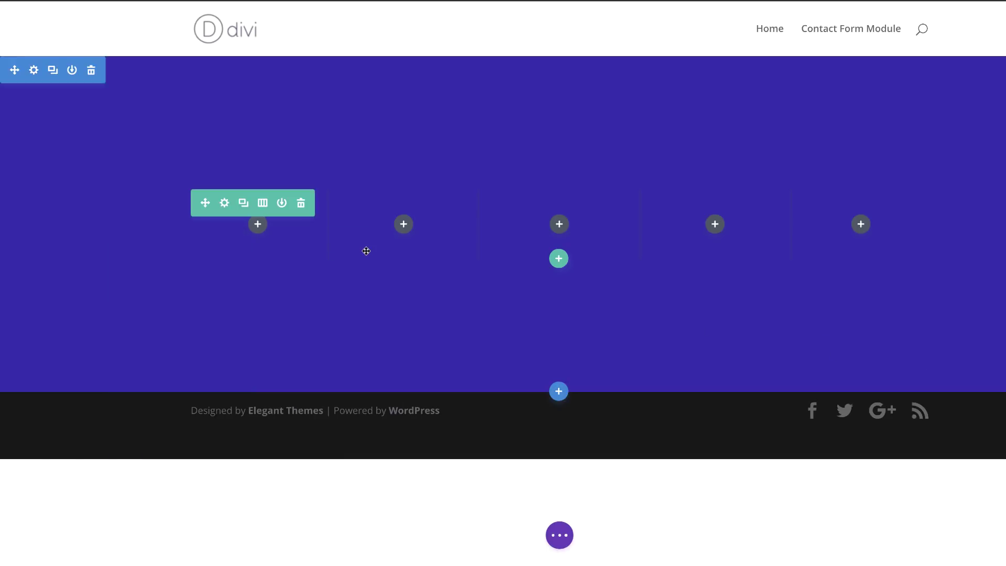
- Add a background gradient to the row's column 1 and set its first color to #580cf2
left_click(224, 206)
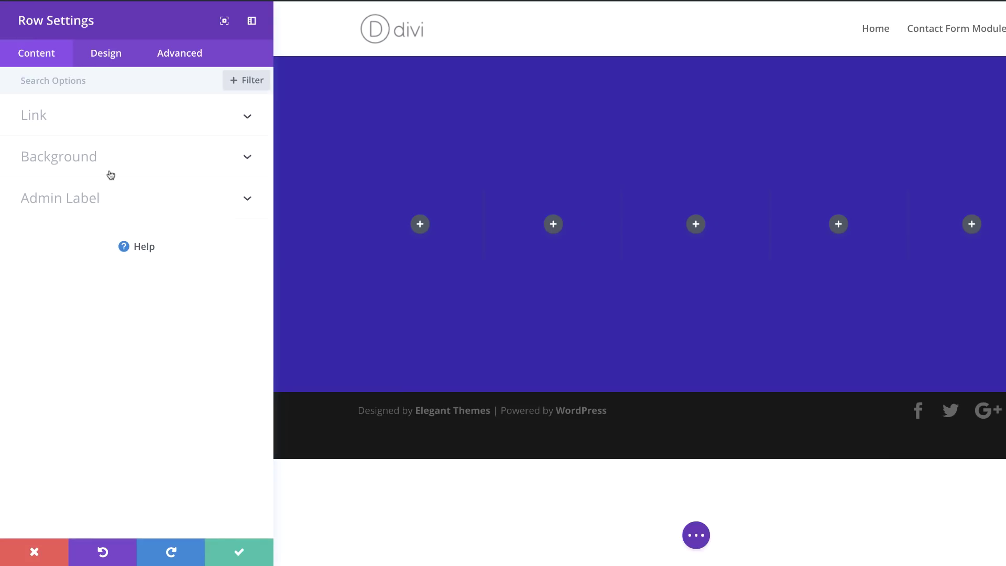
left_click(87, 159)
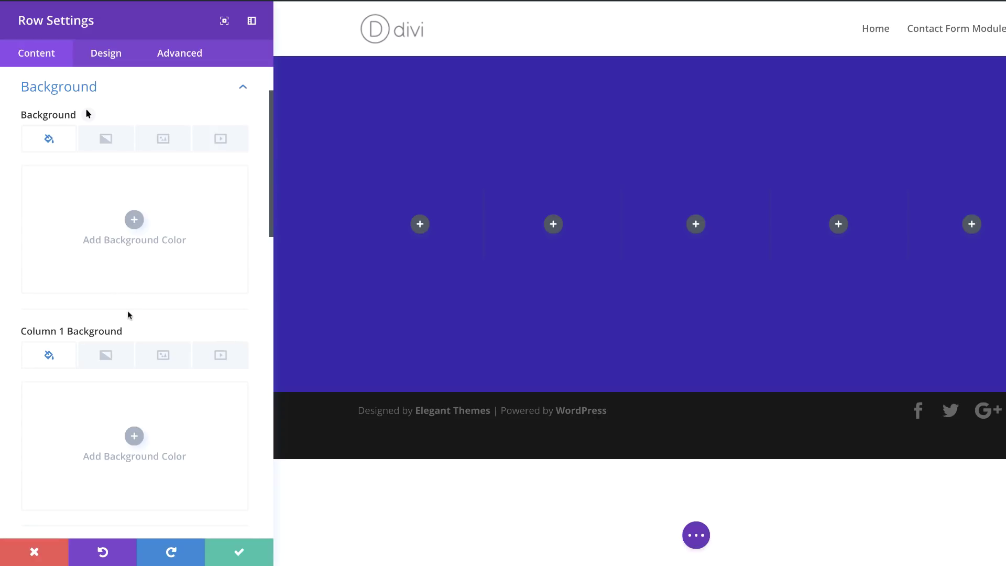
scroll(127, 310, "down", 1)
left_click(106, 303)
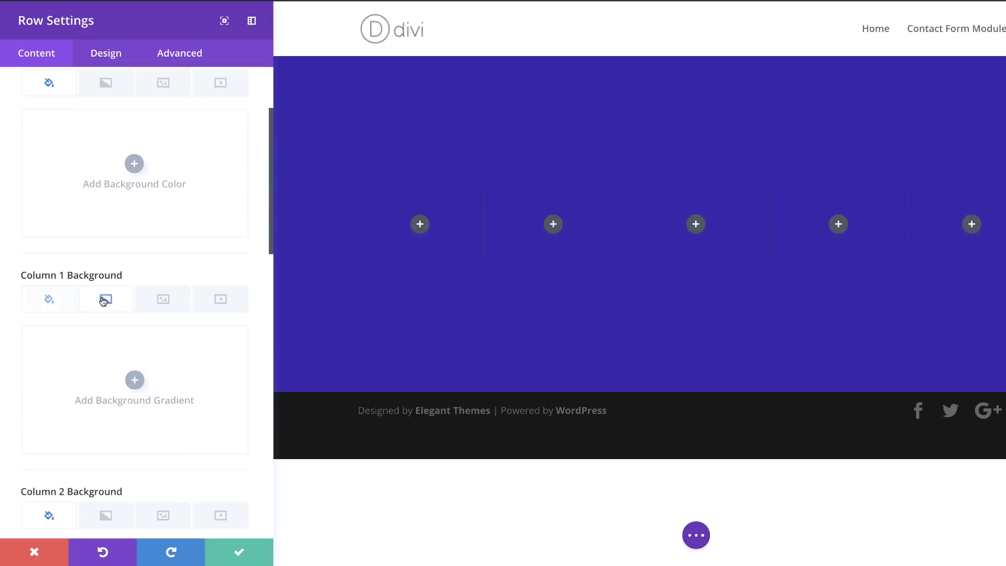
left_click(135, 381)
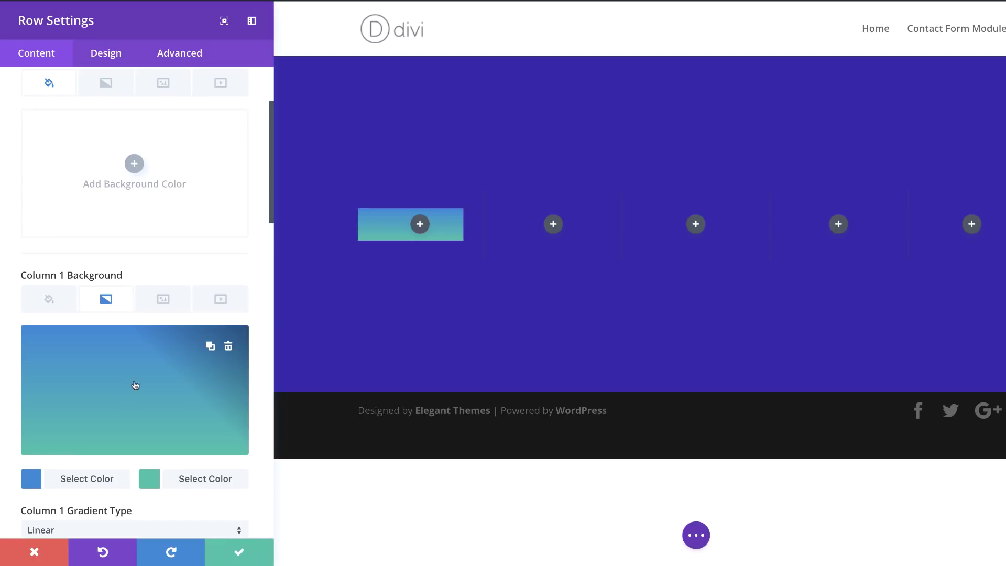
left_click(31, 478)
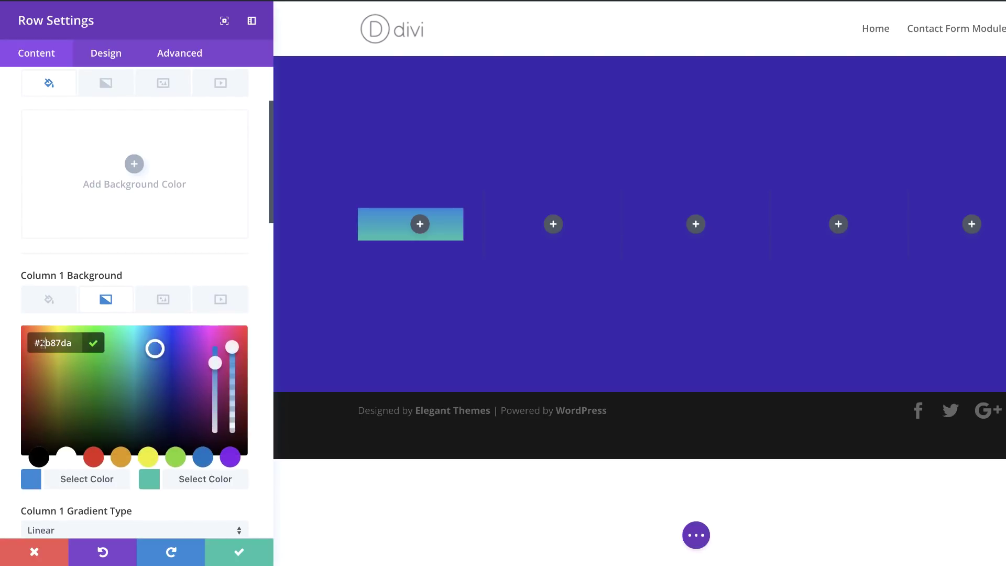
left_click_drag(41, 345, 76, 341)
type("580cf2")
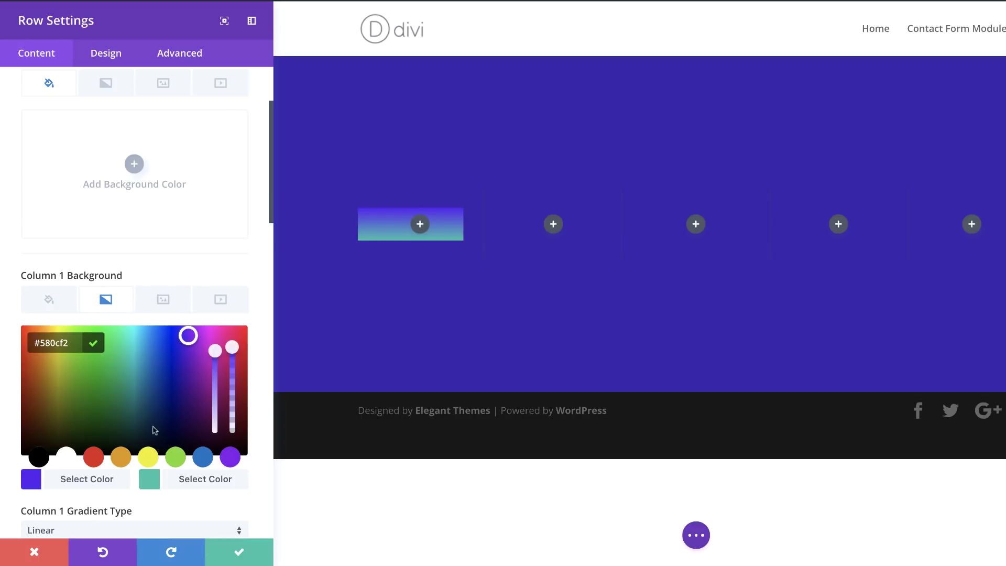
- Make the second color of the column 1 gradient fully transparent, as rgba(41,196,169,0)
left_click(149, 480)
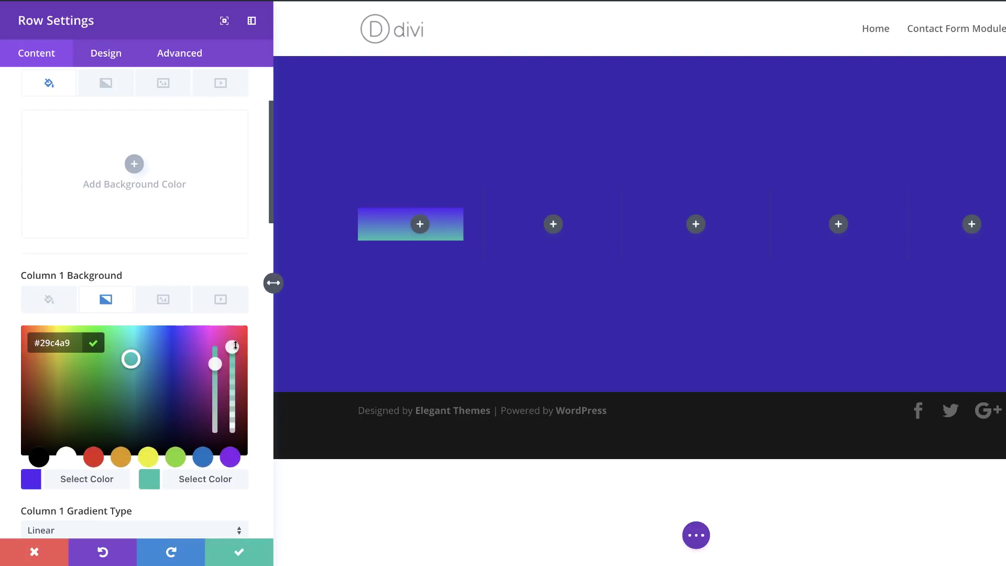
left_click_drag(232, 346, 232, 383)
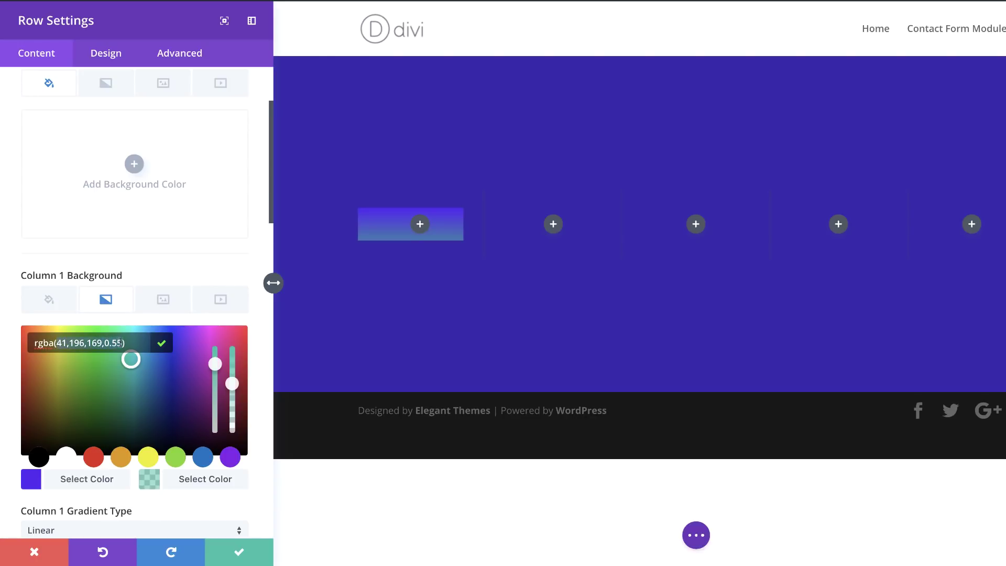
key("BackSpace")
key("BackSpace")
key("BackSpace")
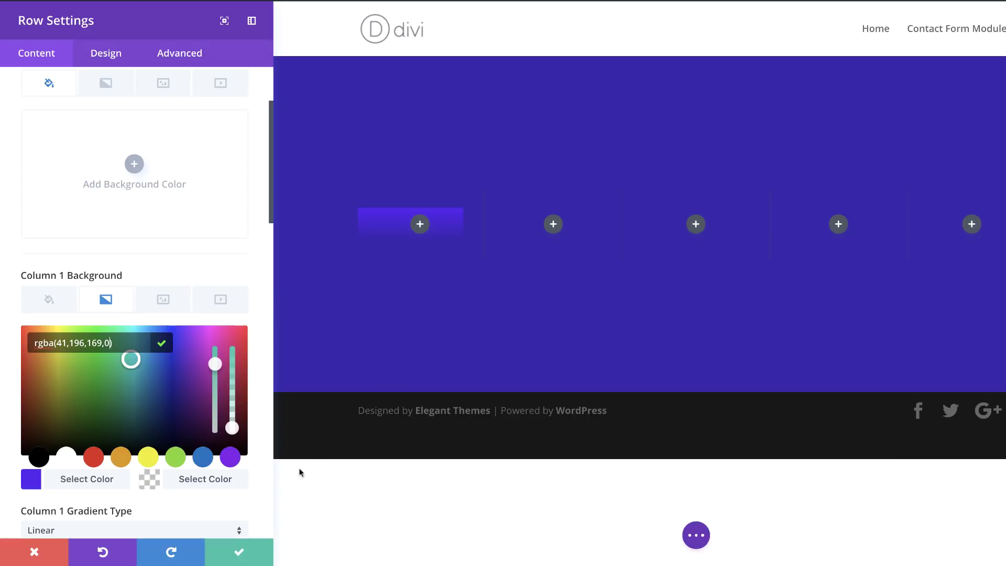
scroll(193, 482, "down", 4)
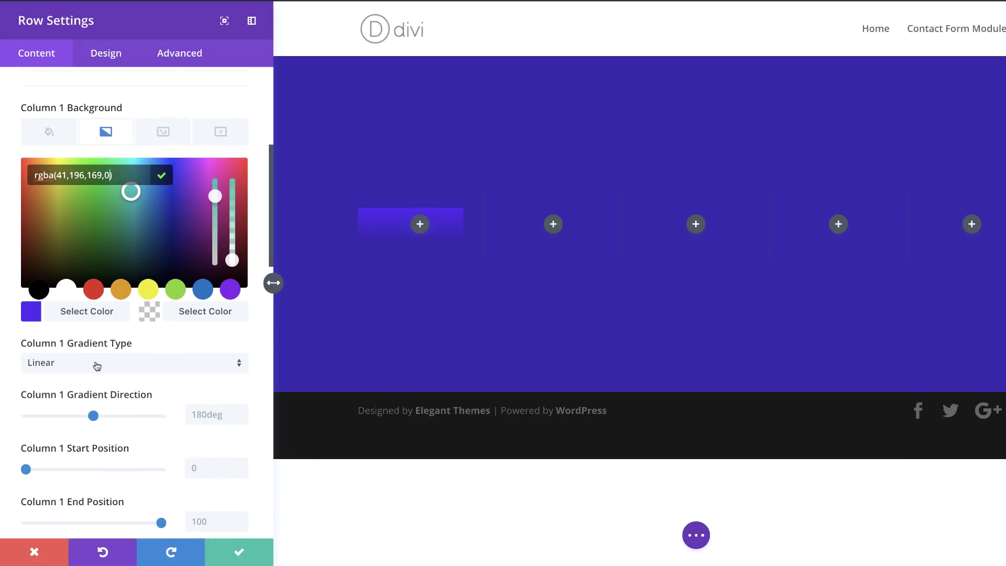
- Change the column 1 gradient type to Radial, with its start and end positions both at 38%
left_click(92, 363)
left_click(87, 375)
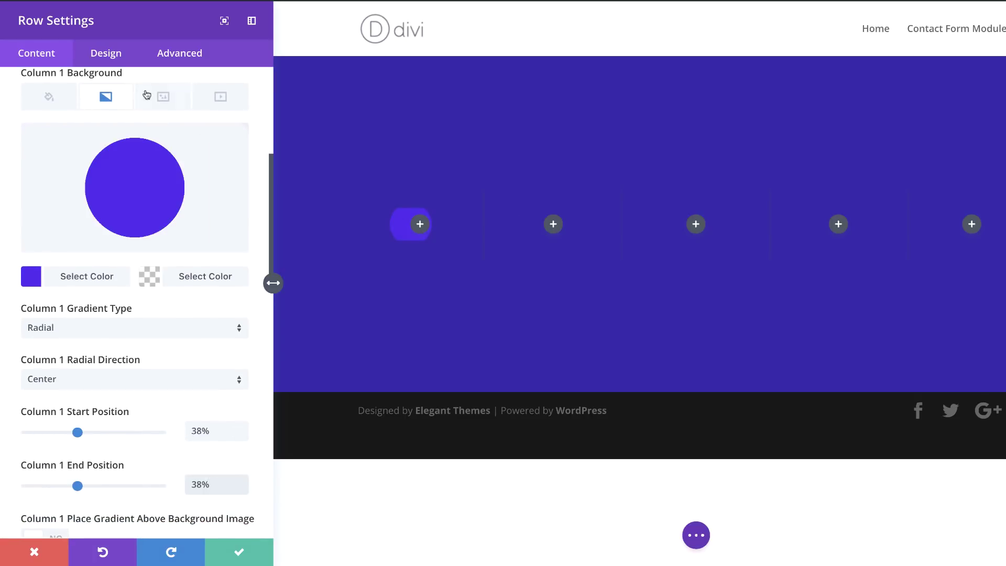
- Make the row fullwidth and open its spacing options
left_click(109, 57)
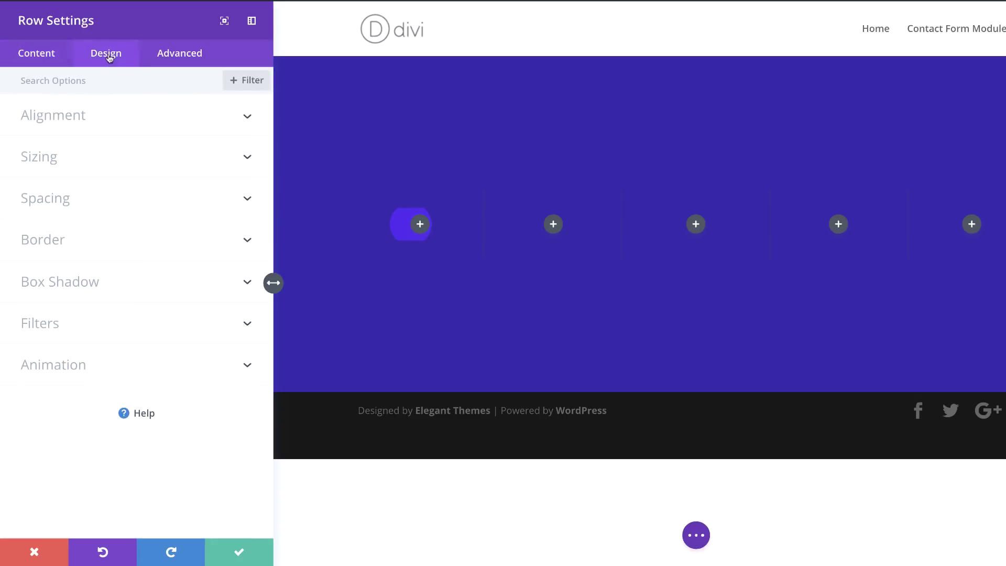
left_click(51, 164)
left_click(53, 135)
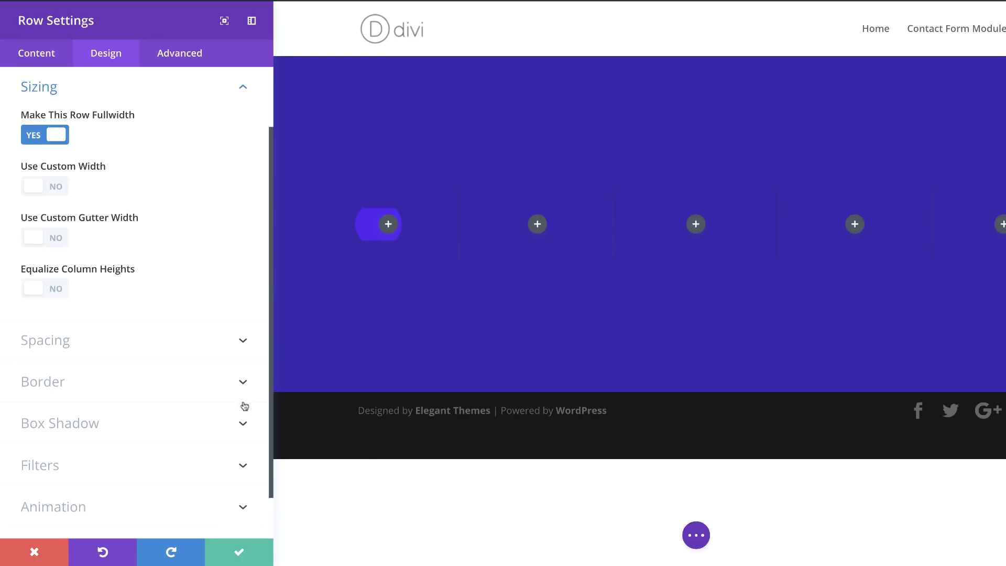
left_click(54, 342)
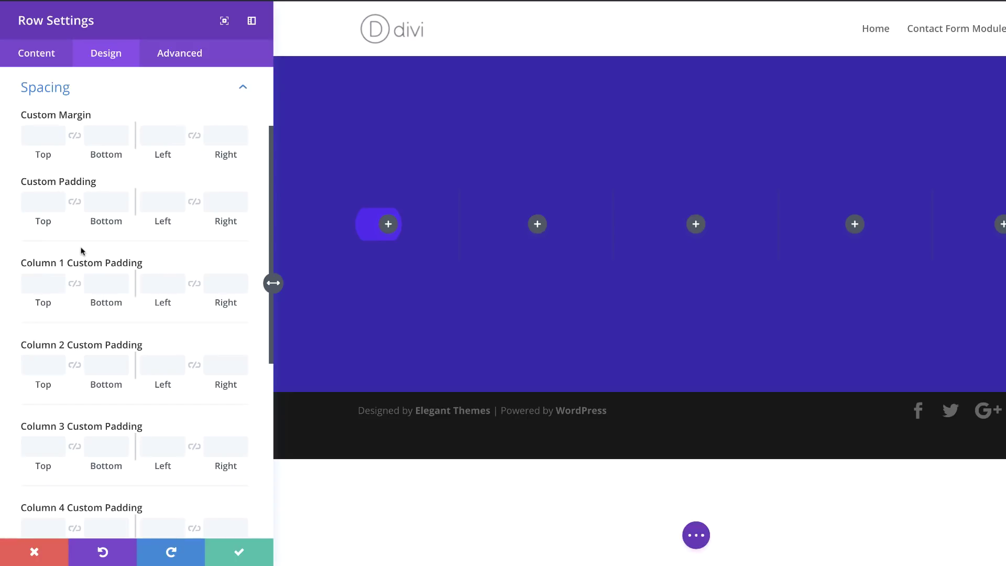
- Set the row's linked top and bottom custom margins to 0px
left_click(47, 139)
type("0")
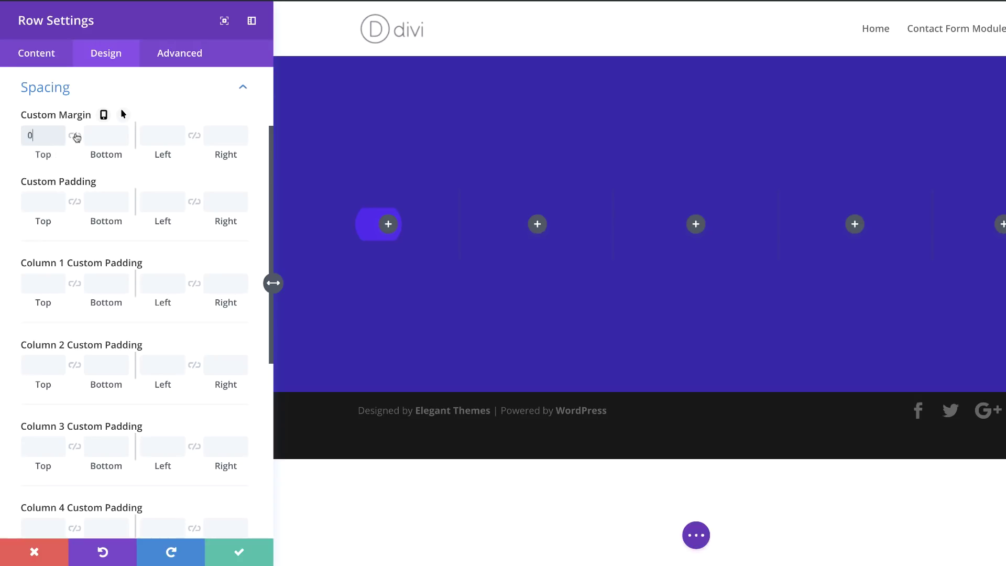
left_click(74, 136)
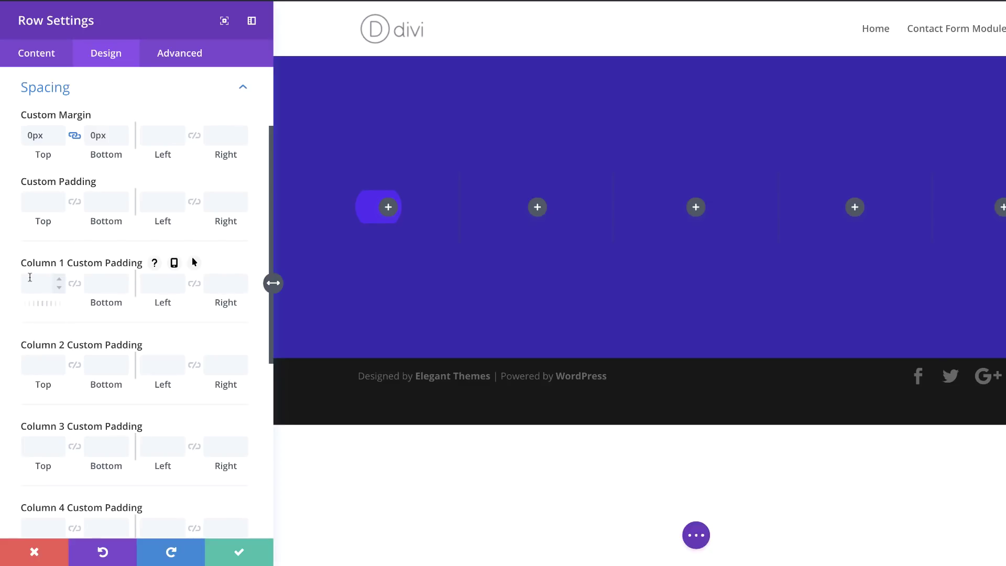
- Set linked top and bottom custom padding of 20px for columns 1, 3 and 5 of the row
left_click(34, 284)
type("20px")
left_click(74, 285)
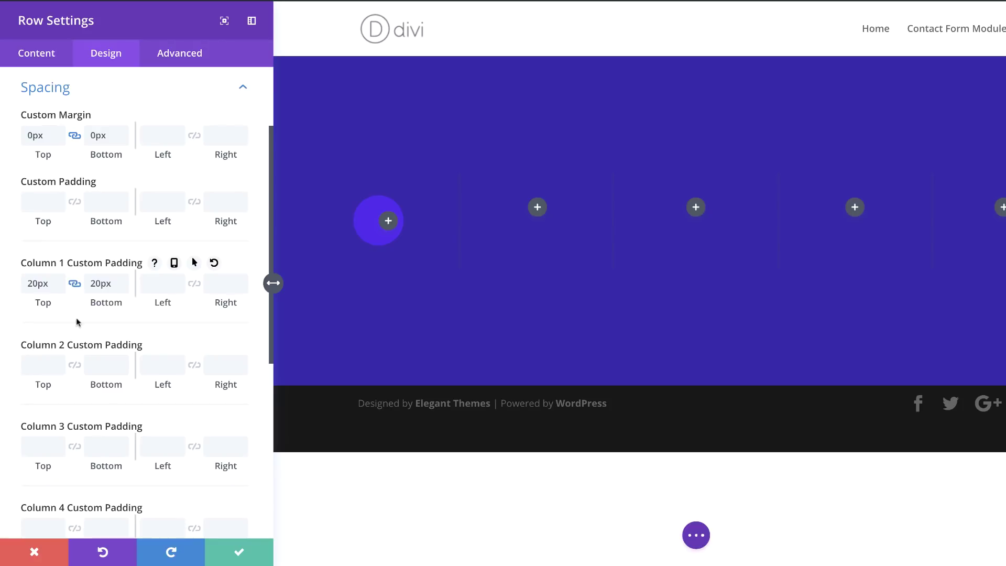
left_click(58, 450)
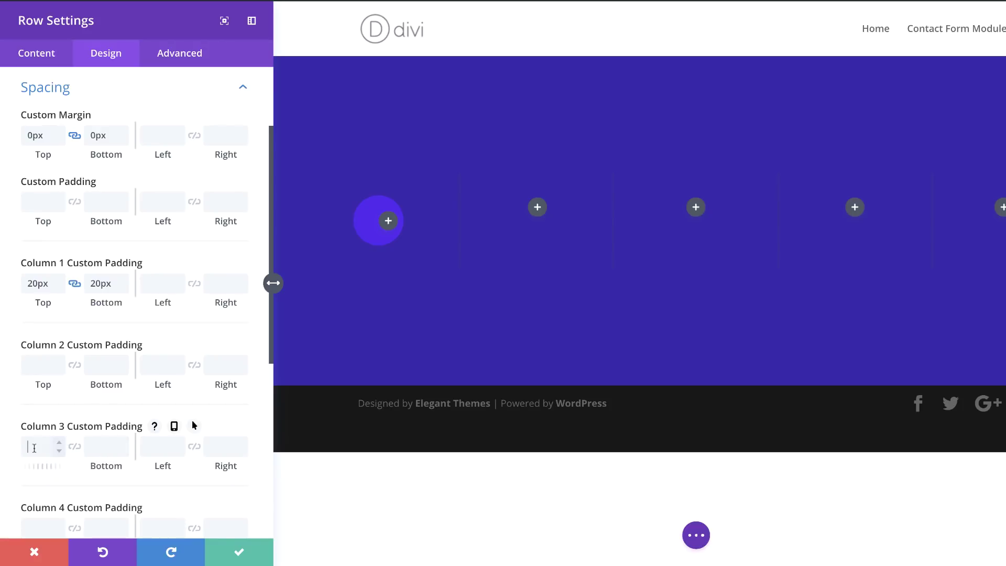
type("20")
type("px")
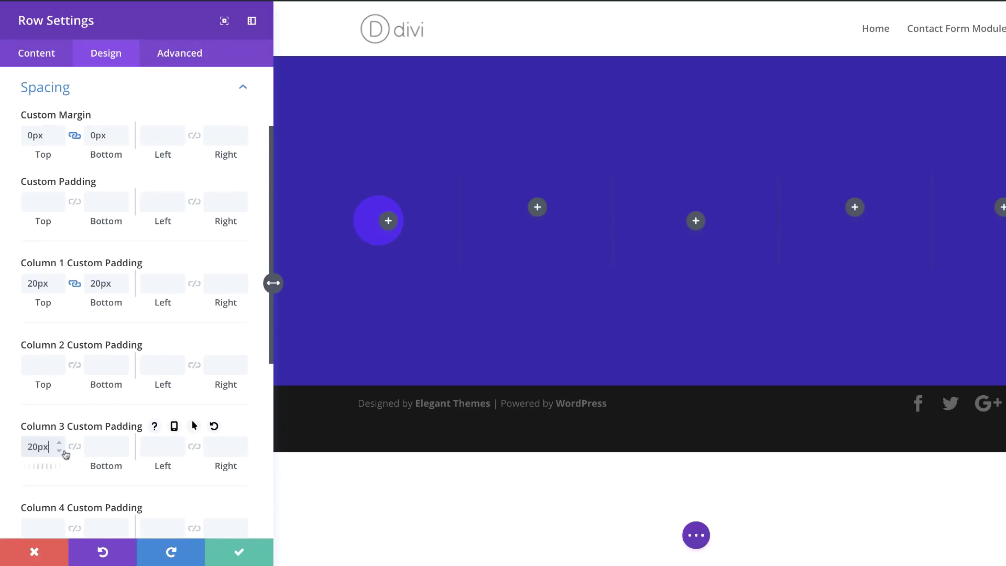
left_click(74, 446)
scroll(114, 428, "down", 4)
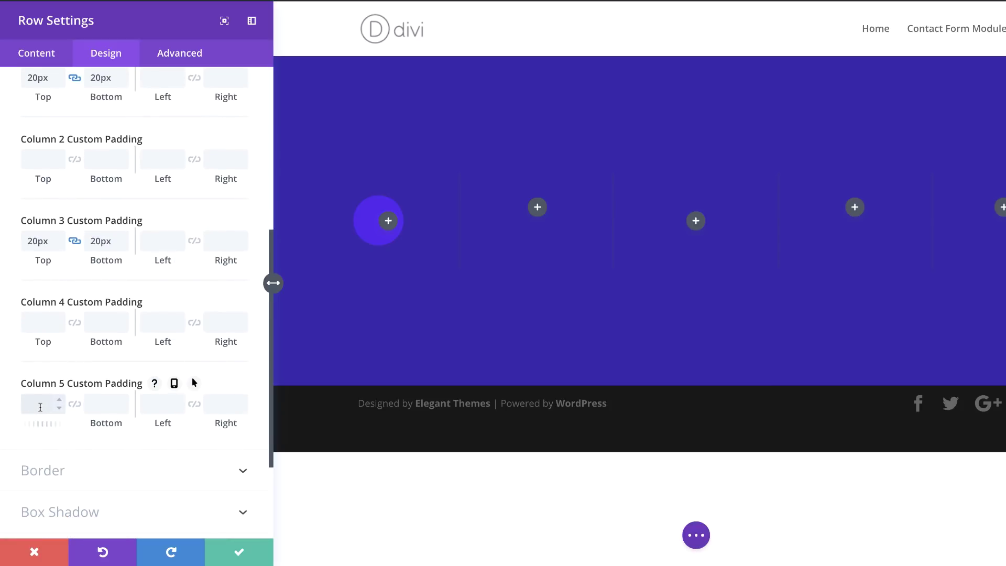
type("20px")
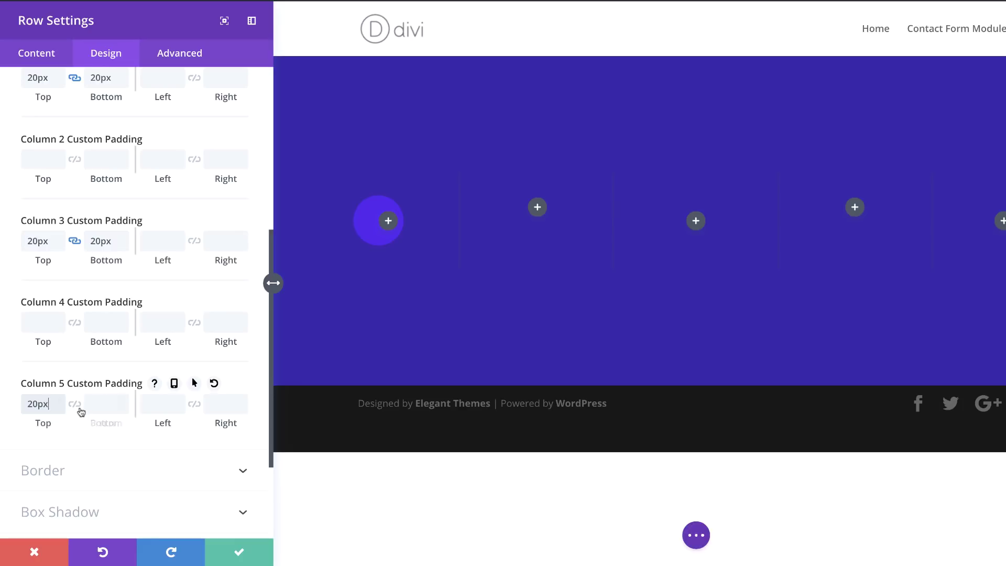
- Clear the row's custom margin, set its linked top and bottom custom padding to 0px, and save the row settings
scroll(79, 406, "up", 4)
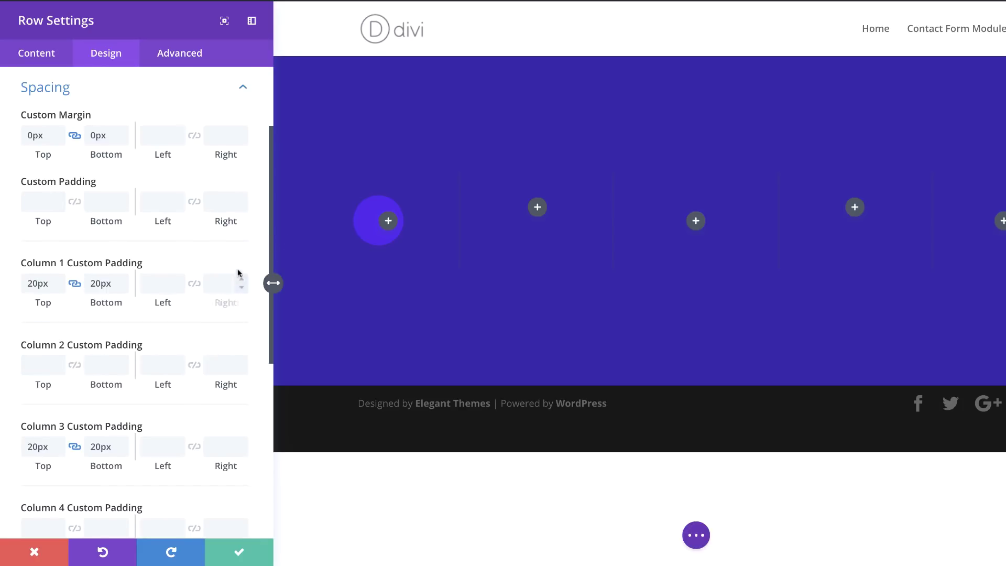
double_click(44, 136)
key("BackSpace")
left_click(40, 203)
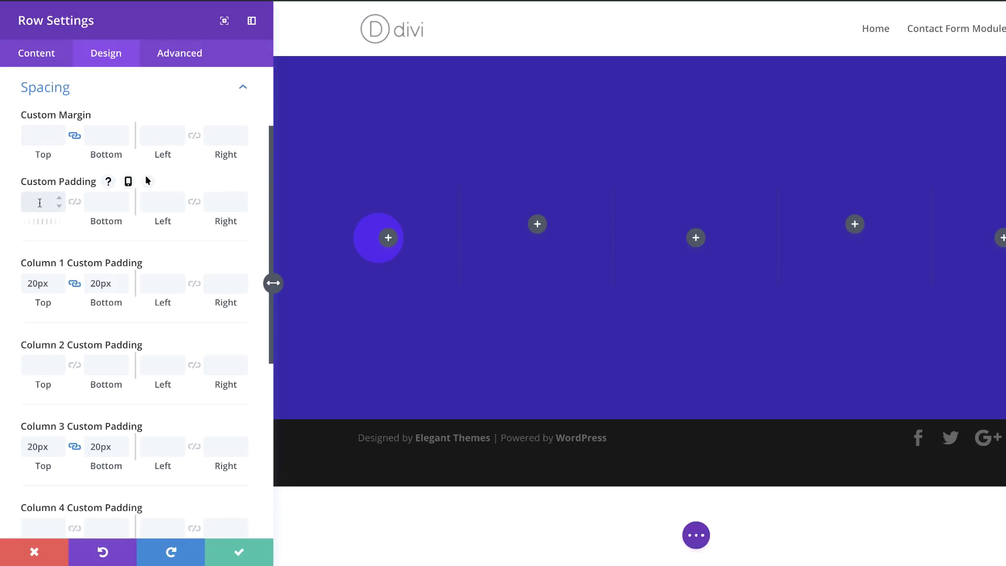
type("0px")
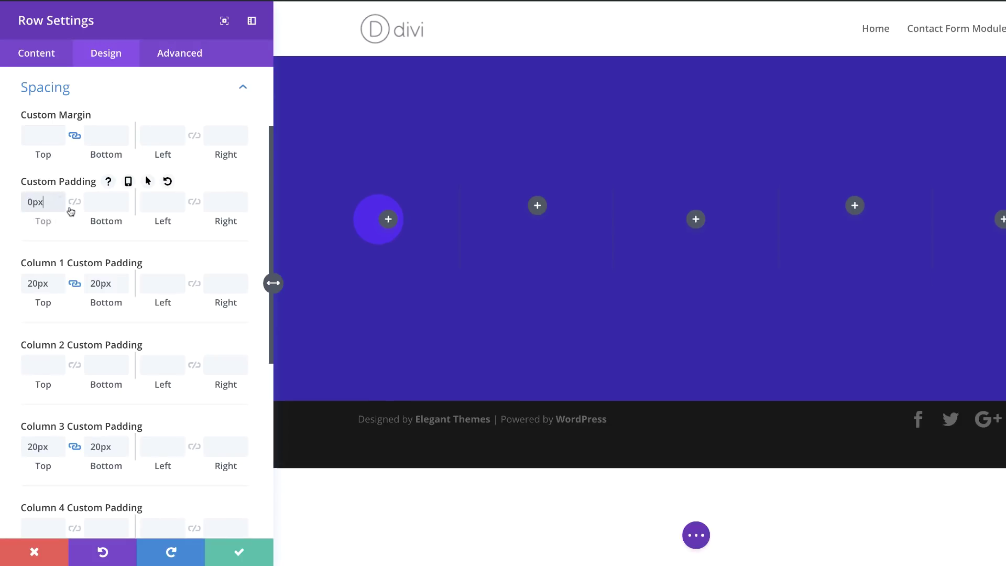
left_click(75, 204)
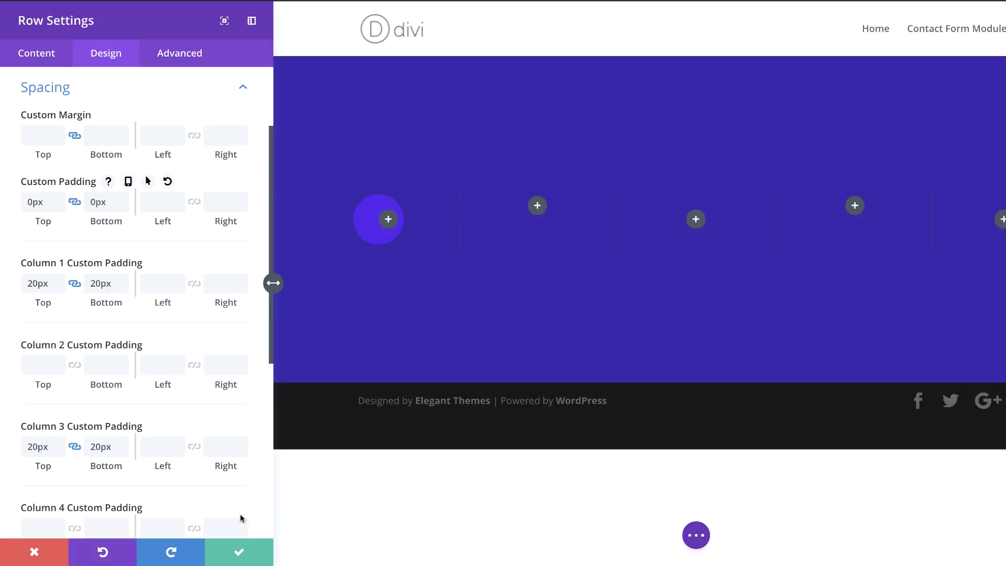
left_click(240, 553)
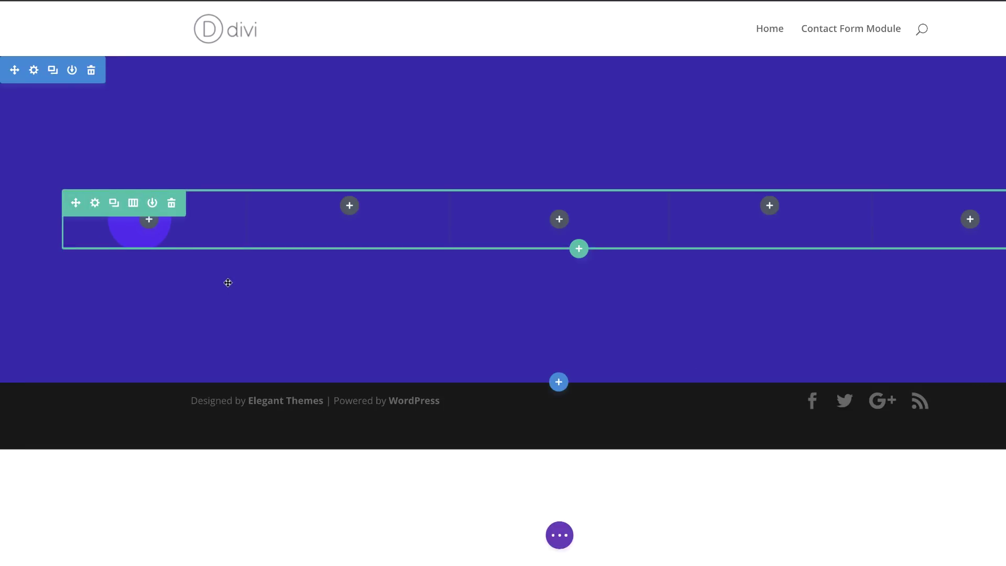
- Duplicate the five-column row twice so the section holds three rows
left_click(115, 205)
left_click(115, 205)
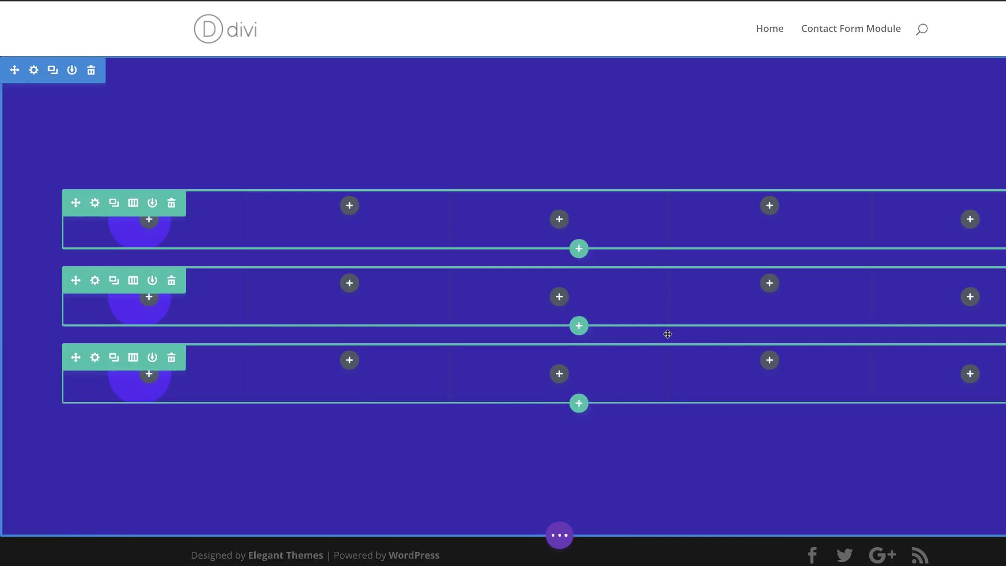
- Remove the column 1 background gradient from the middle row
left_click(96, 282)
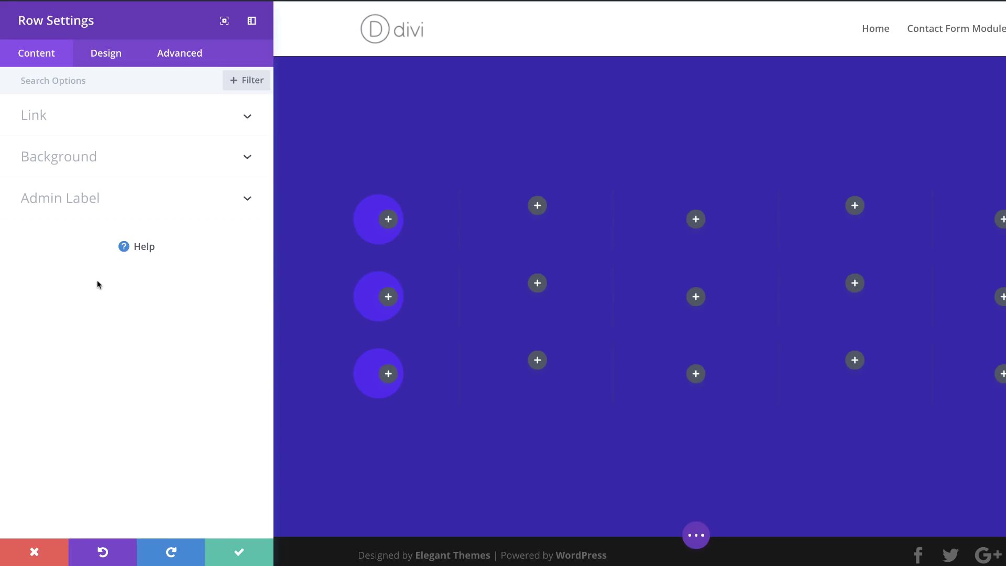
left_click(68, 166)
left_click(106, 151)
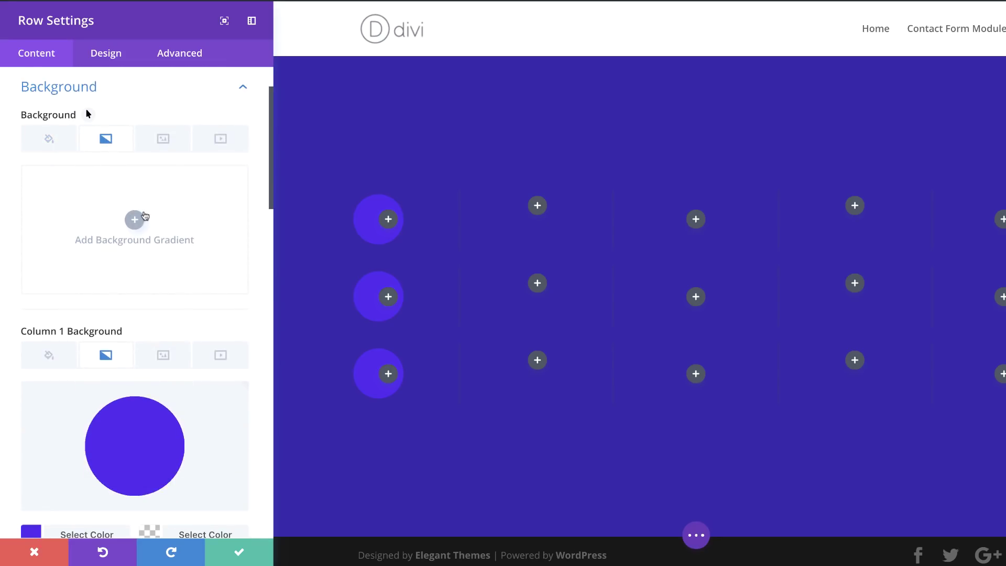
scroll(184, 438, "down", 1)
scroll(54, 414, "down", 3)
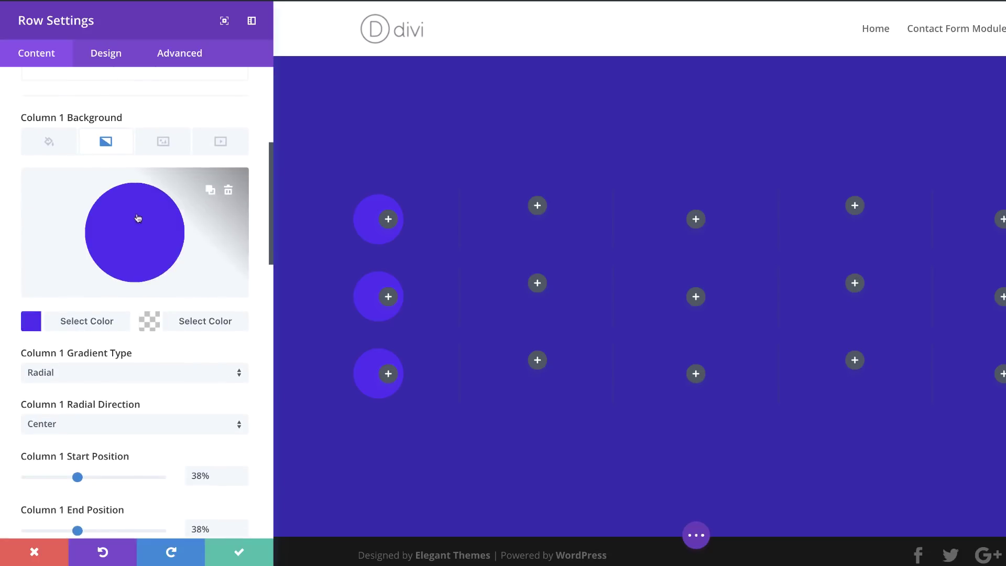
left_click(229, 190)
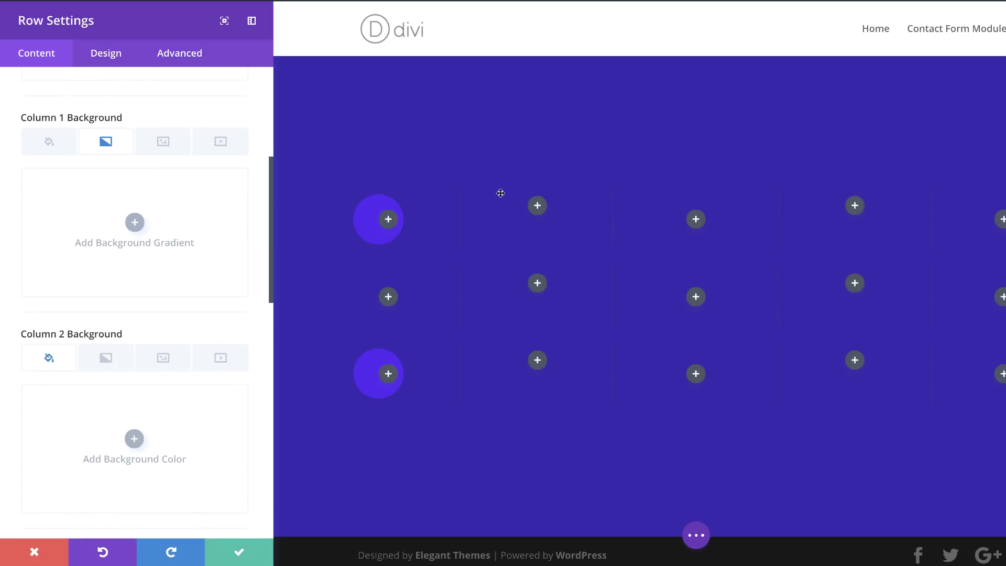
- Set the top and bottom custom padding of columns 1, 3 and 5 in the middle row to 0px and save the row
left_click(113, 55)
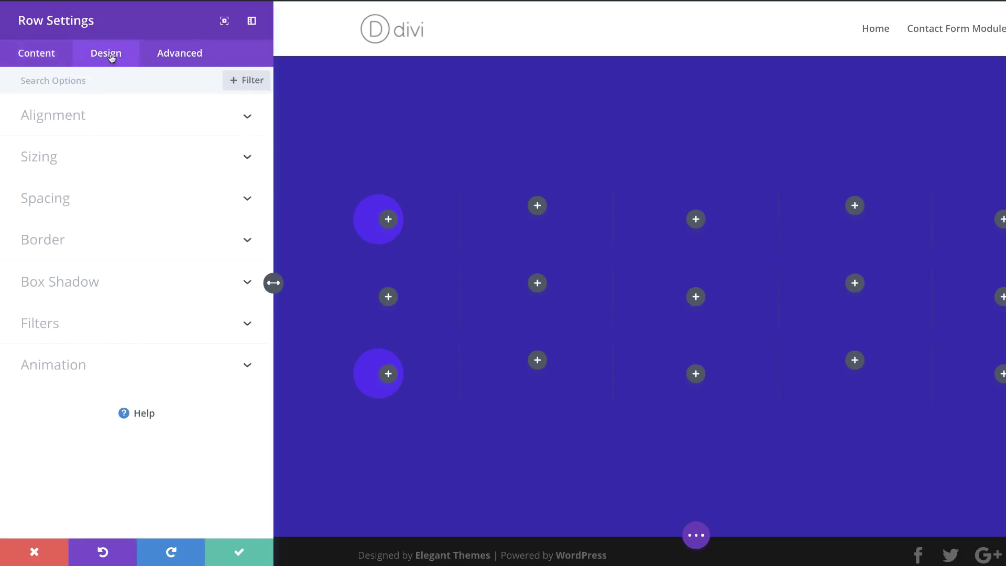
left_click(61, 198)
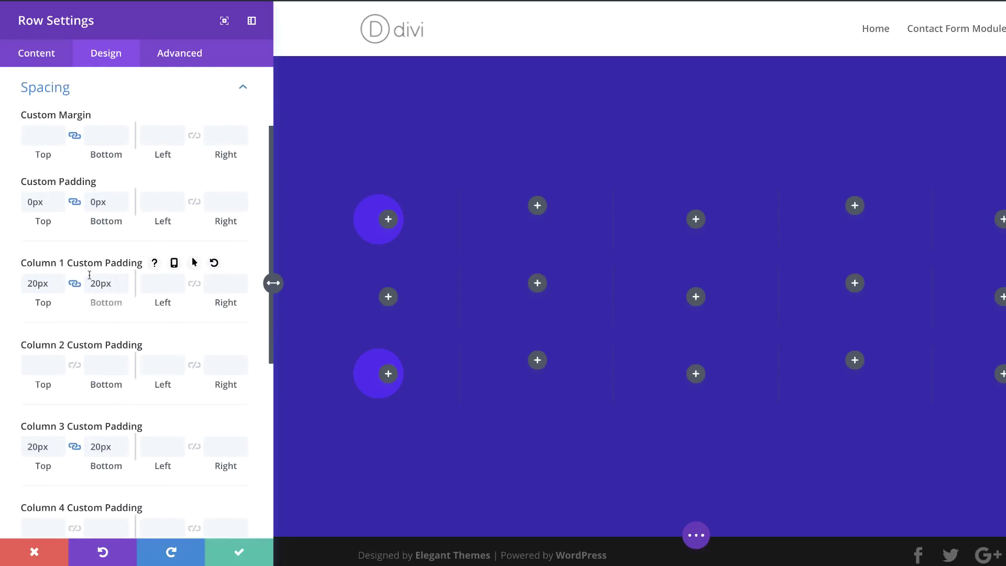
double_click(47, 284)
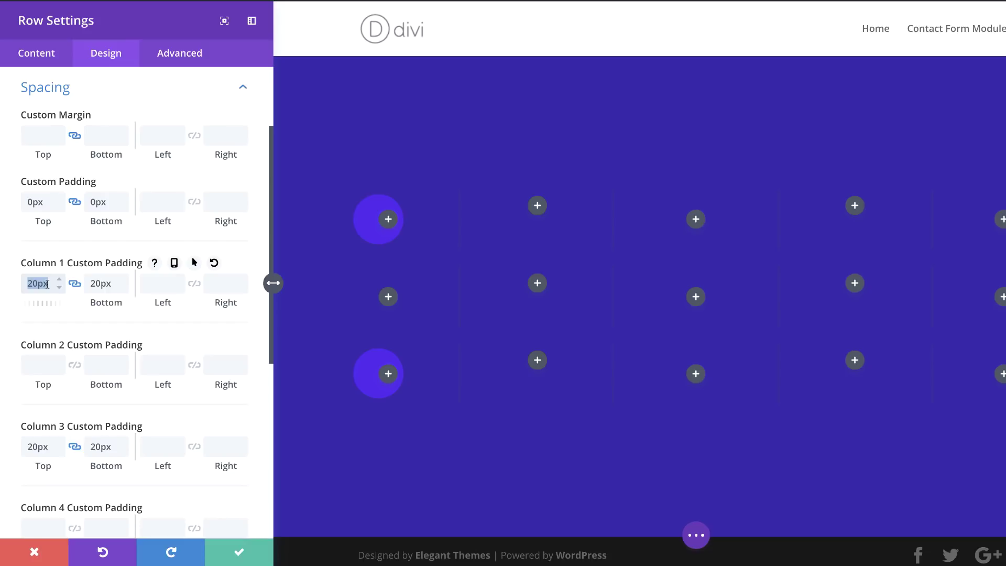
type("0px")
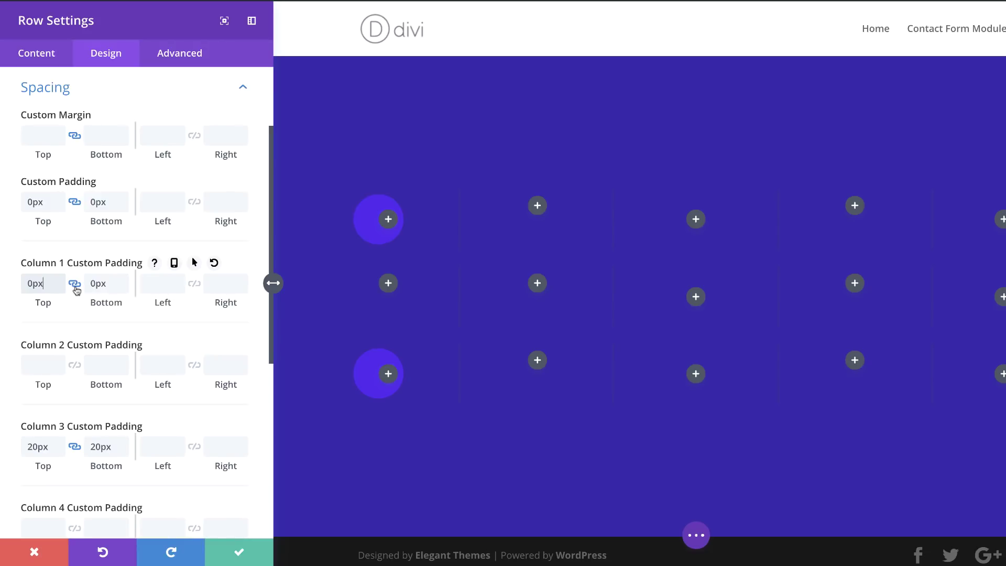
scroll(75, 290, "down", 3)
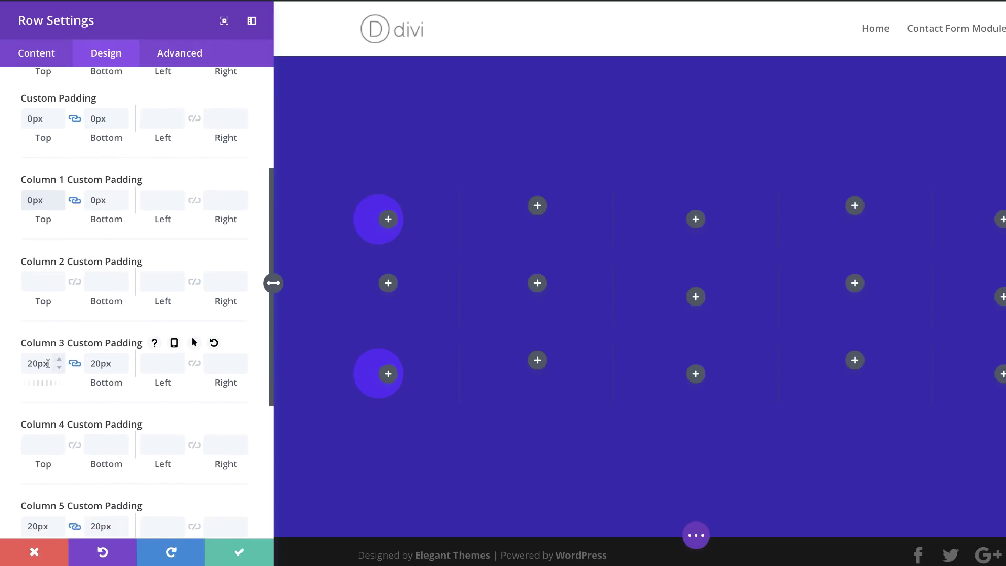
double_click(47, 363)
type("0")
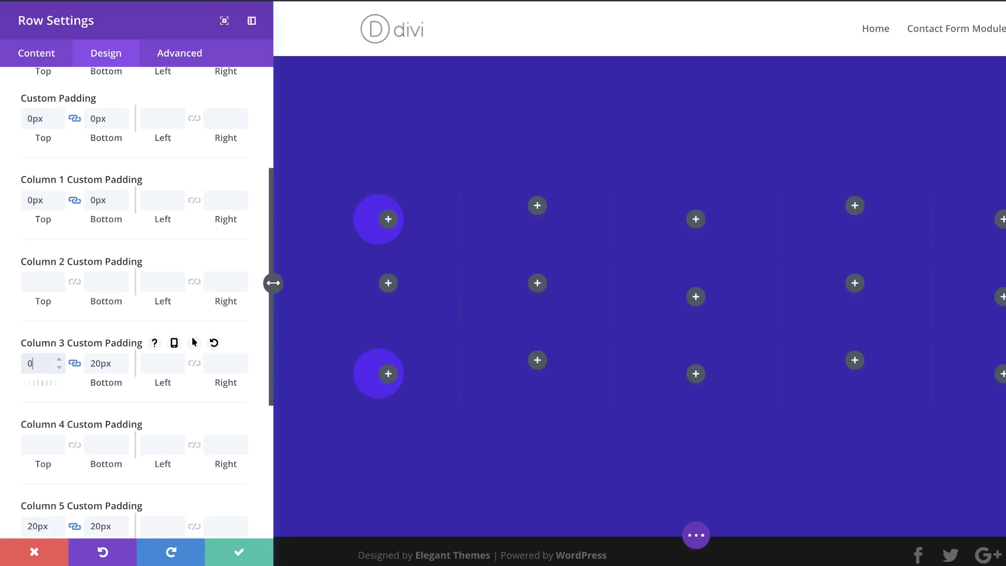
scroll(47, 363, "down", 4)
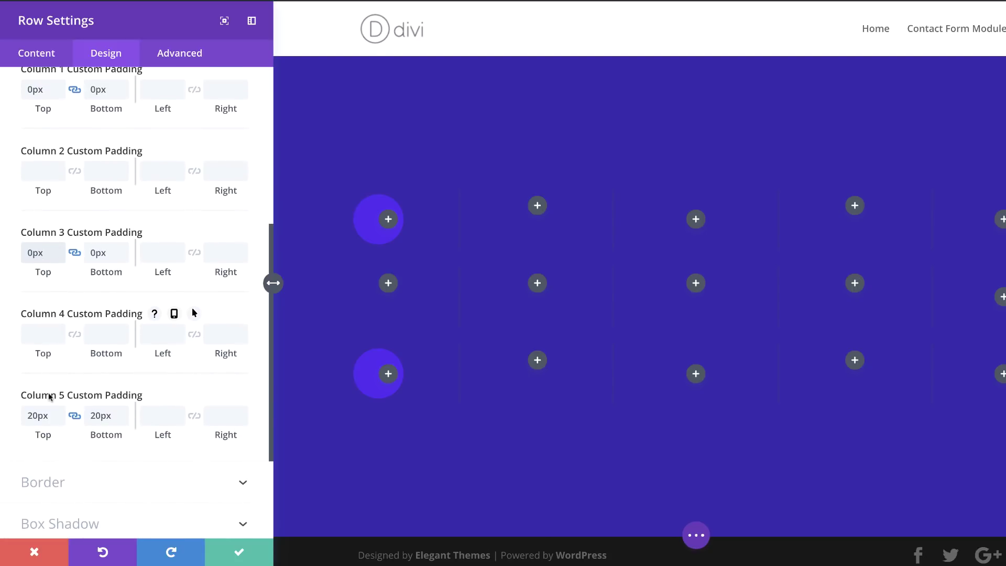
double_click(51, 414)
type("0")
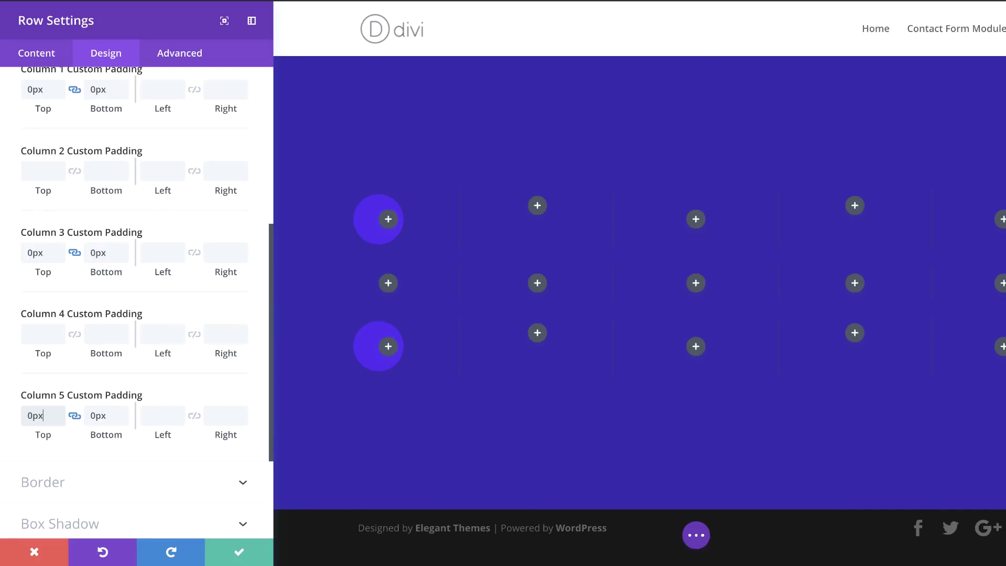
left_click(223, 556)
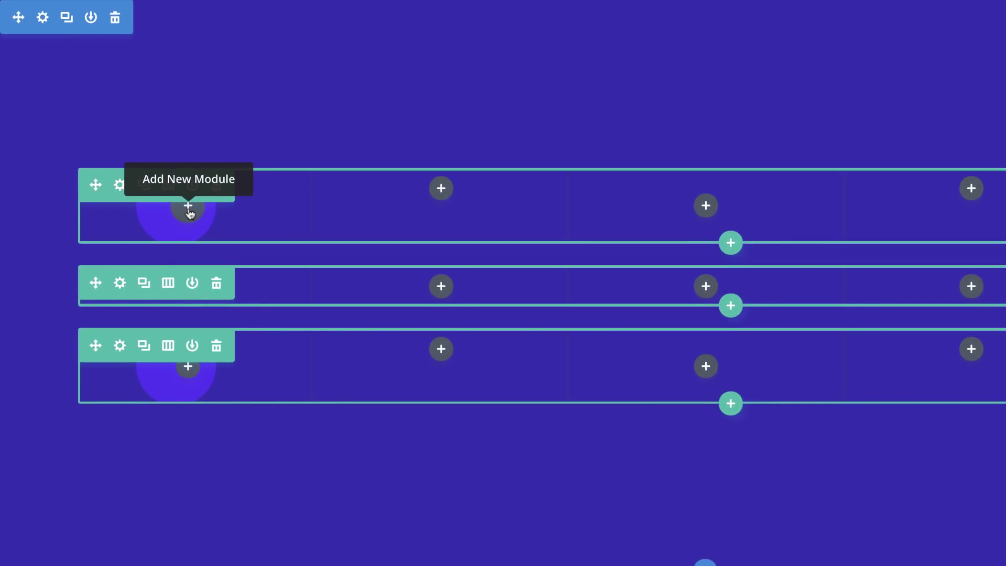
- Insert a Blurb module into column 1 of the first row
left_click(188, 208)
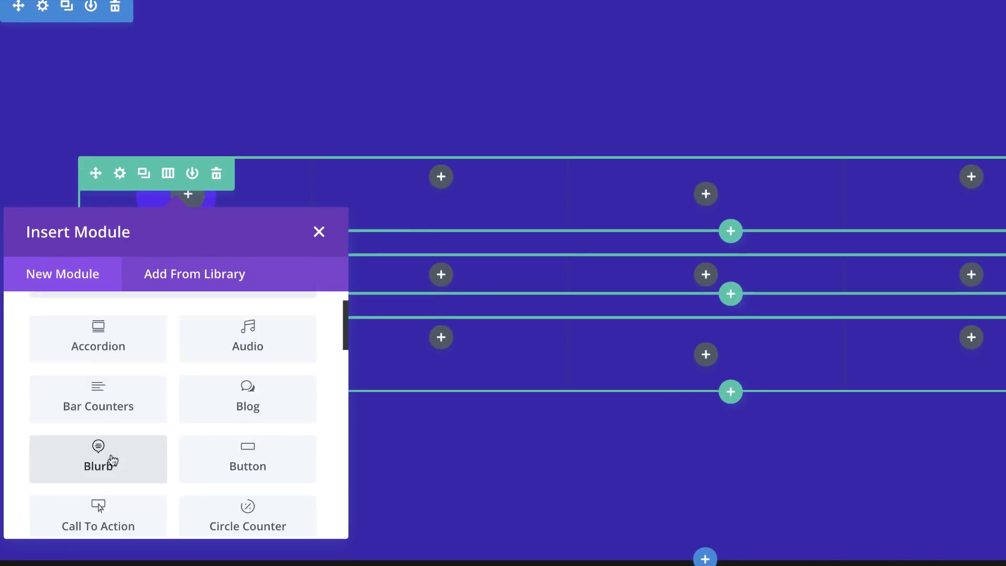
left_click(112, 460)
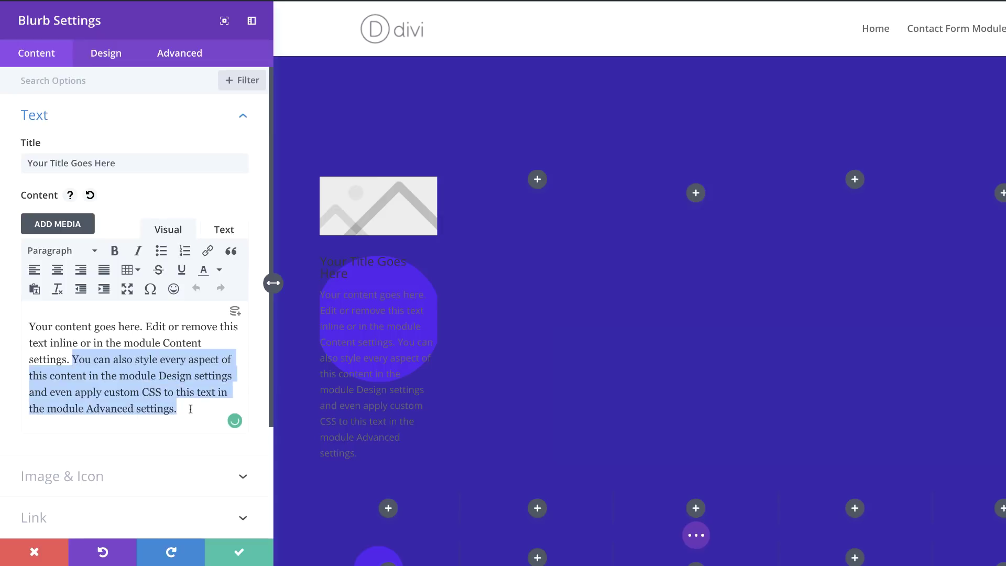
- Delete the last sentence of the blurb's placeholder content and set its title to "Step 1"
left_click_drag(72, 359, 210, 414)
key("BackSpace")
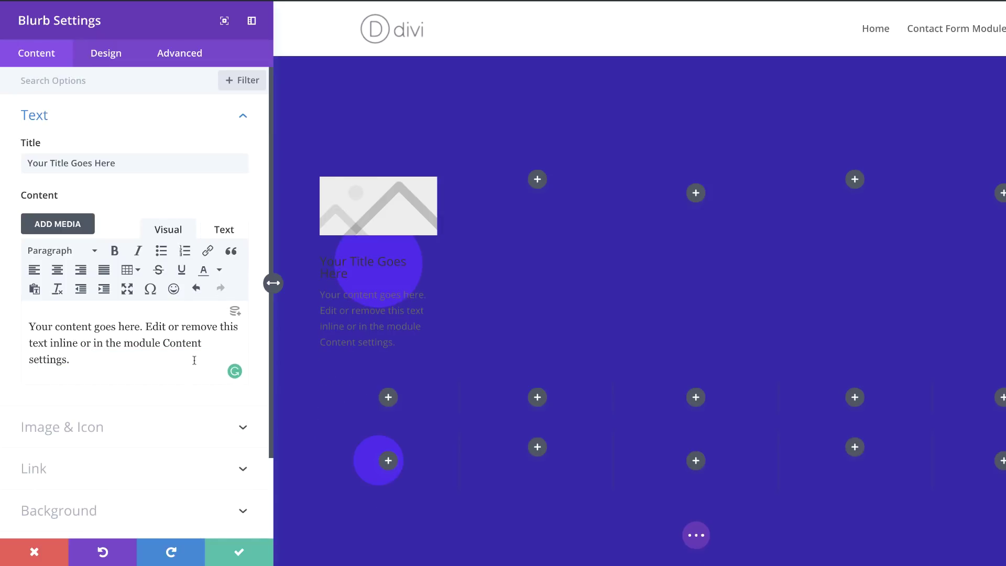
triple_click(129, 164)
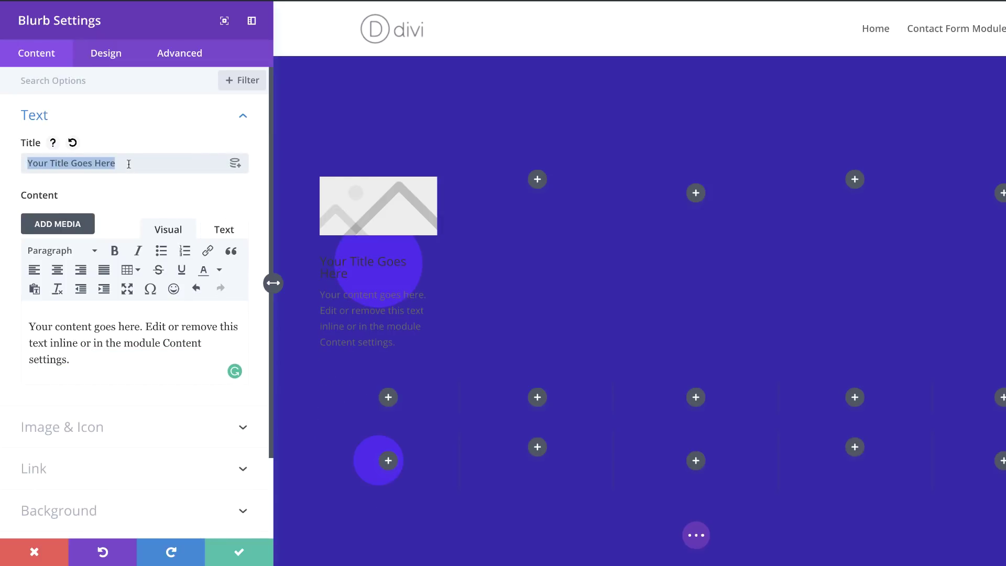
type("Step 1")
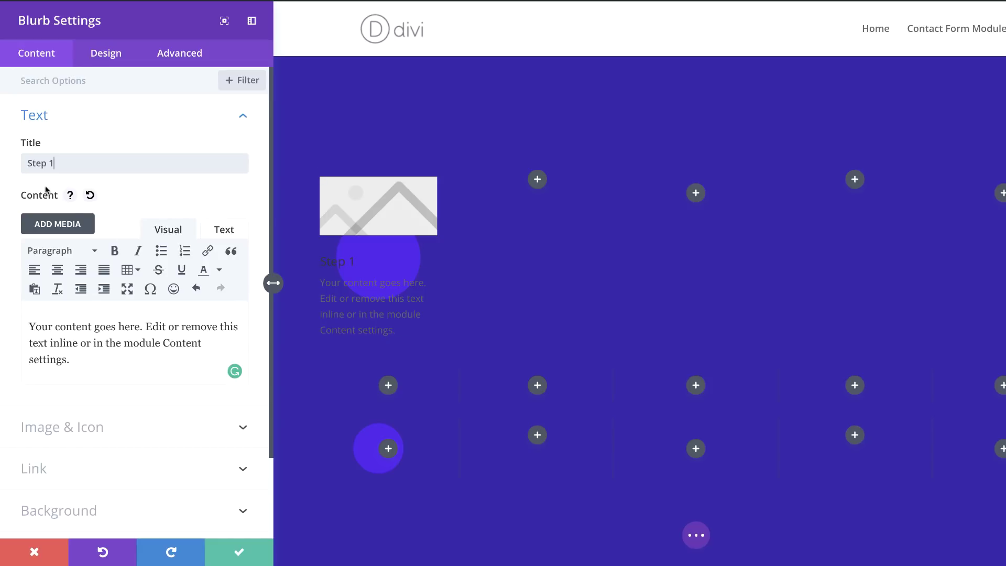
- Enable the icon for the Step 1 blurb and choose the small solid right-pointing triangle
left_click(92, 434)
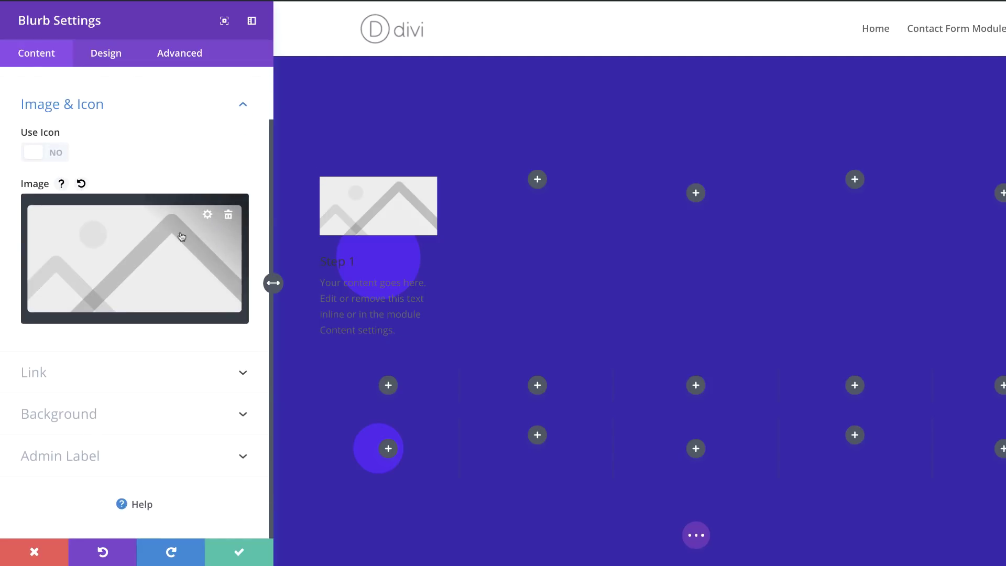
left_click(57, 156)
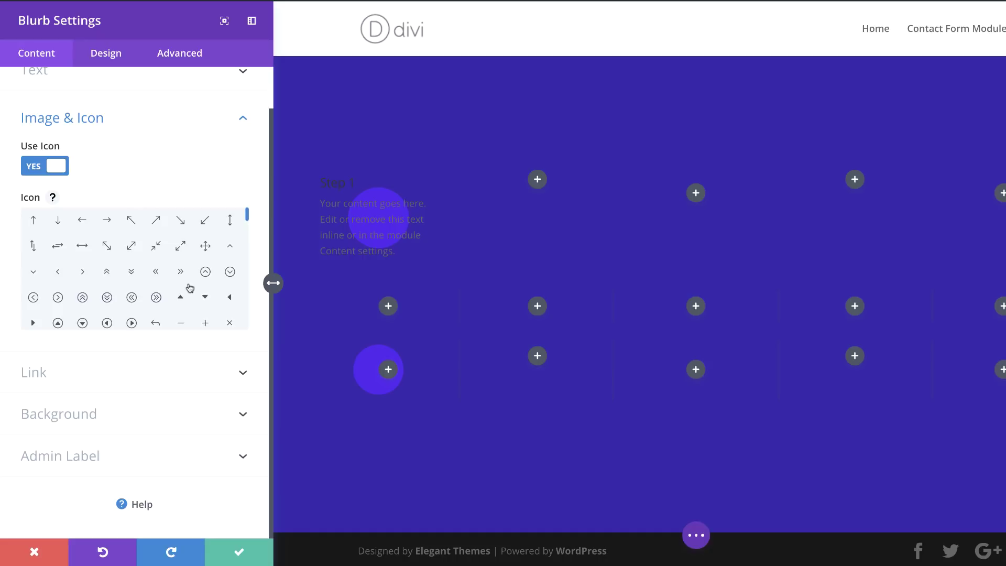
scroll(248, 221, "down", 10)
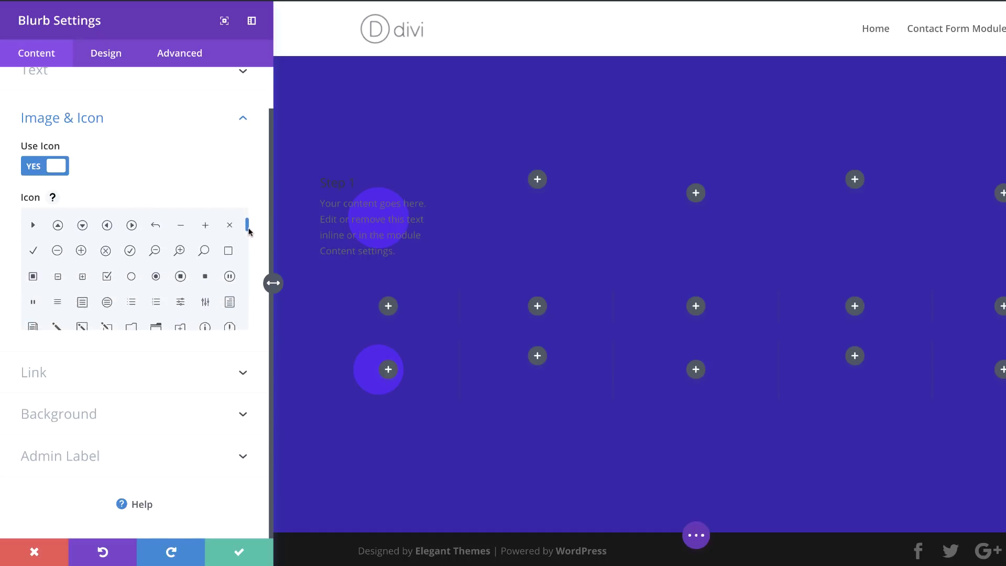
scroll(35, 297, "up", 9)
left_click(34, 302)
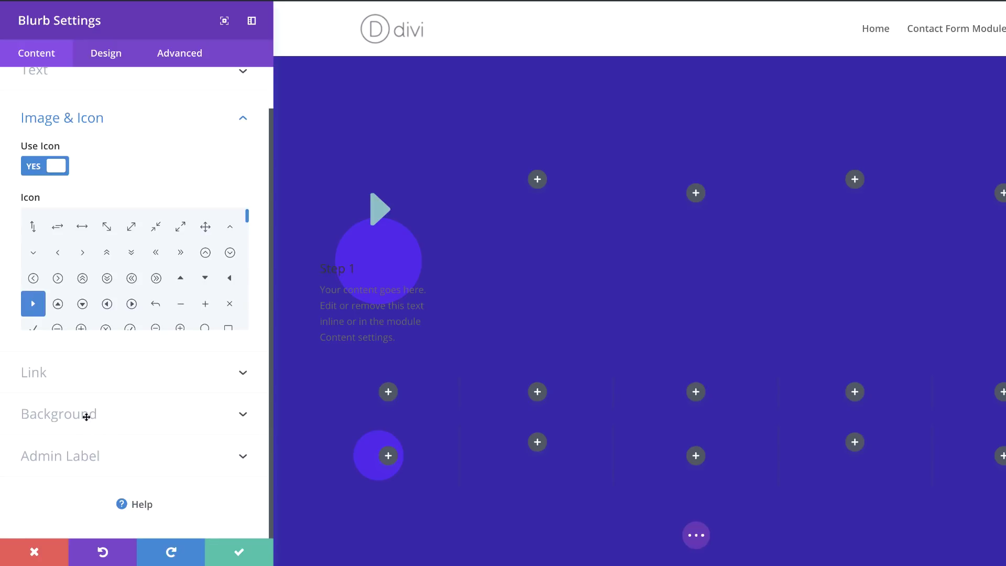
- Add a background color of #3a1dad to the blurb
left_click(83, 416)
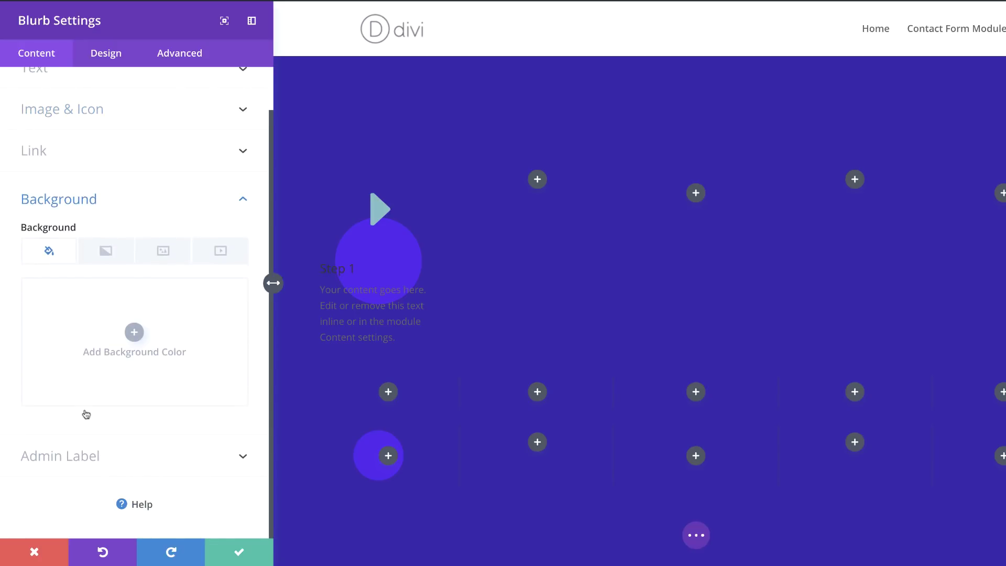
left_click(136, 334)
left_click(48, 294)
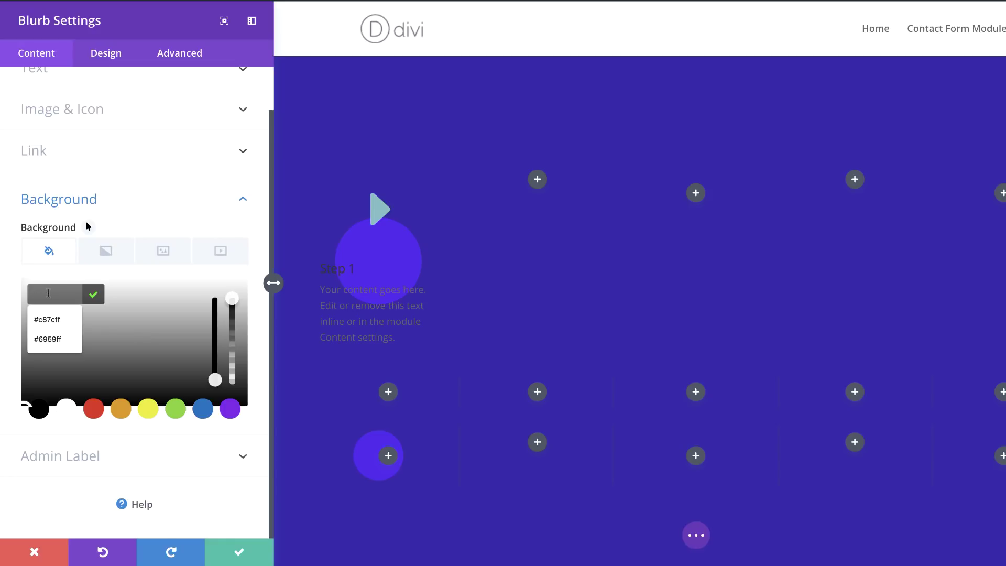
type("#3a1dad")
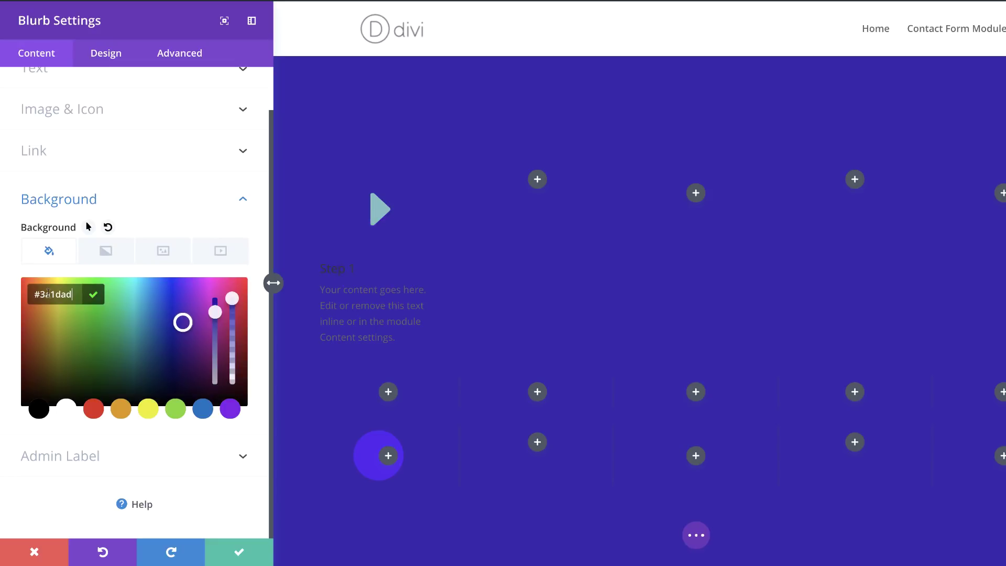
- Enable hover options for the blurb background and set its hover color to the fully transparent rgba(255,255,255,0)
left_click(89, 227)
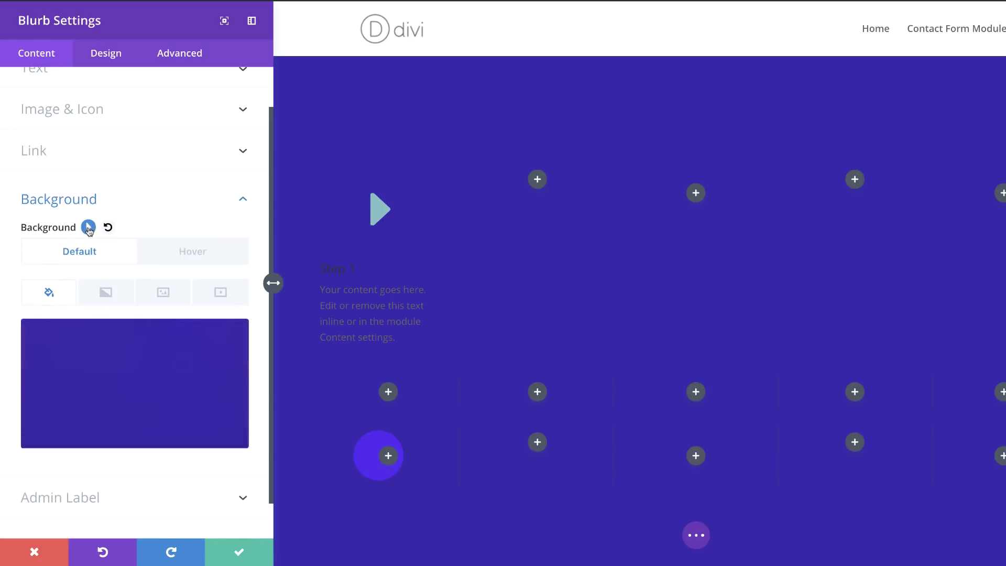
left_click(204, 255)
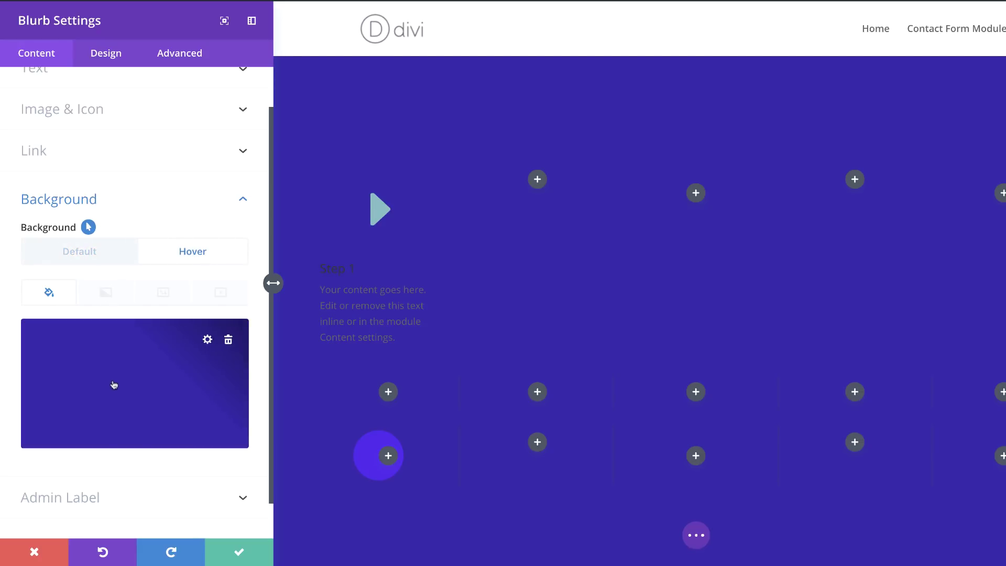
left_click(144, 373)
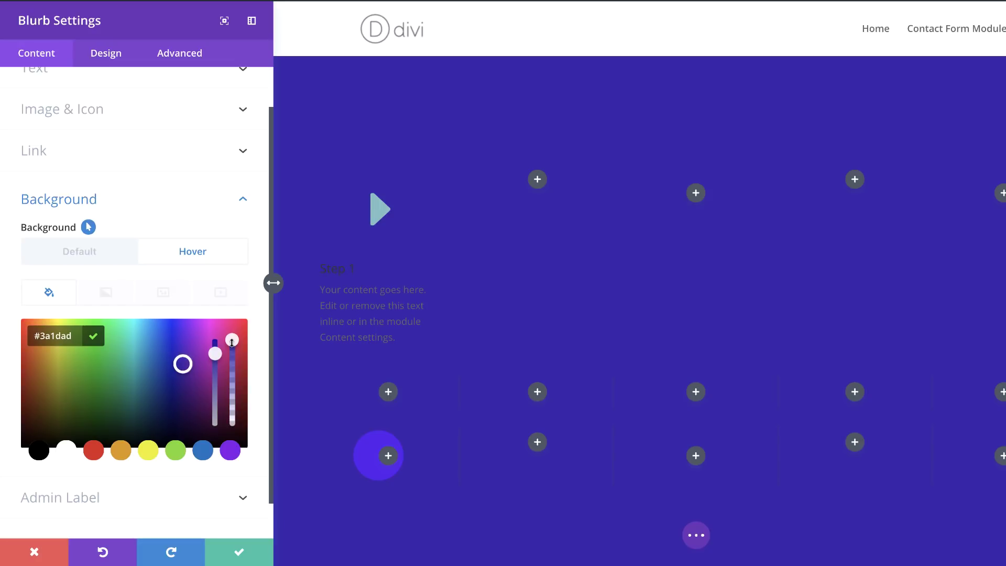
left_click_drag(231, 341, 231, 362)
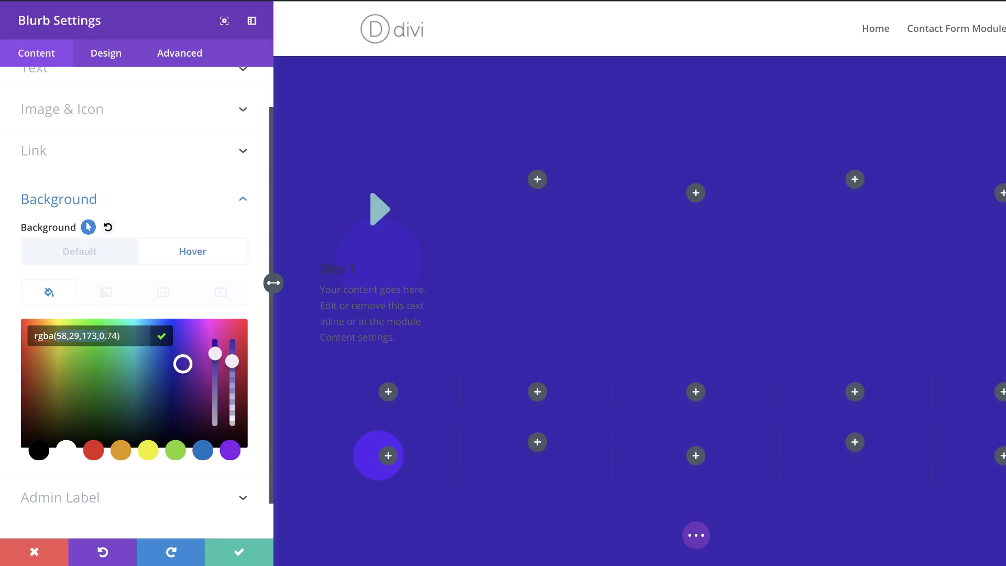
key("ctrl+a")
type("rgba(255,255,255,0")
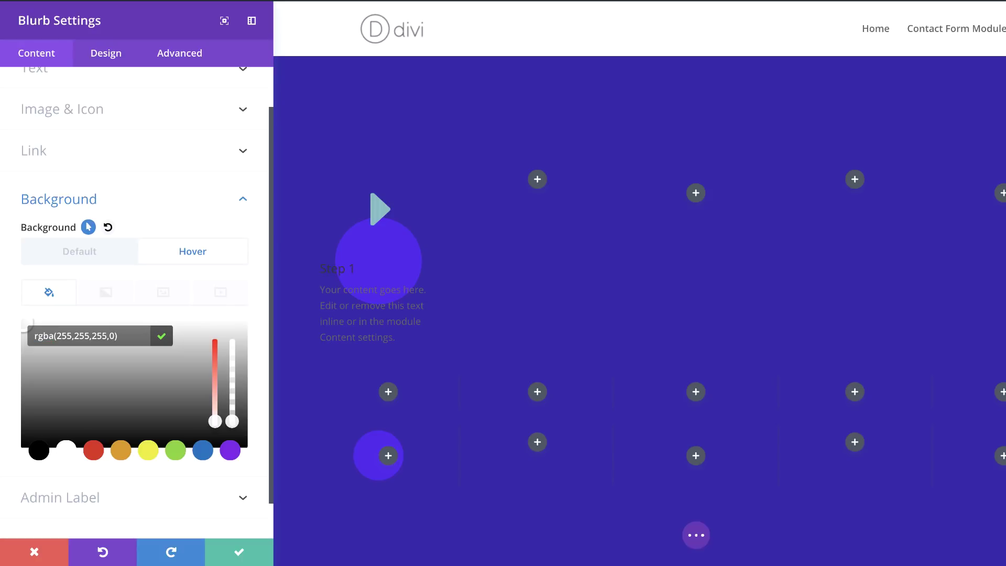
- Set the blurb's icon color to #9d8ad8 in the design settings
left_click(103, 55)
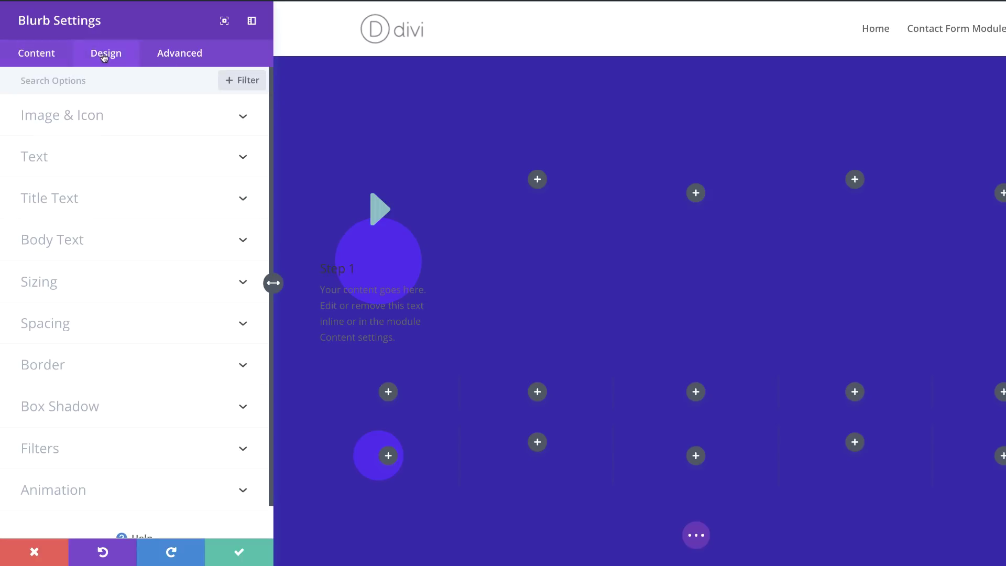
left_click(91, 118)
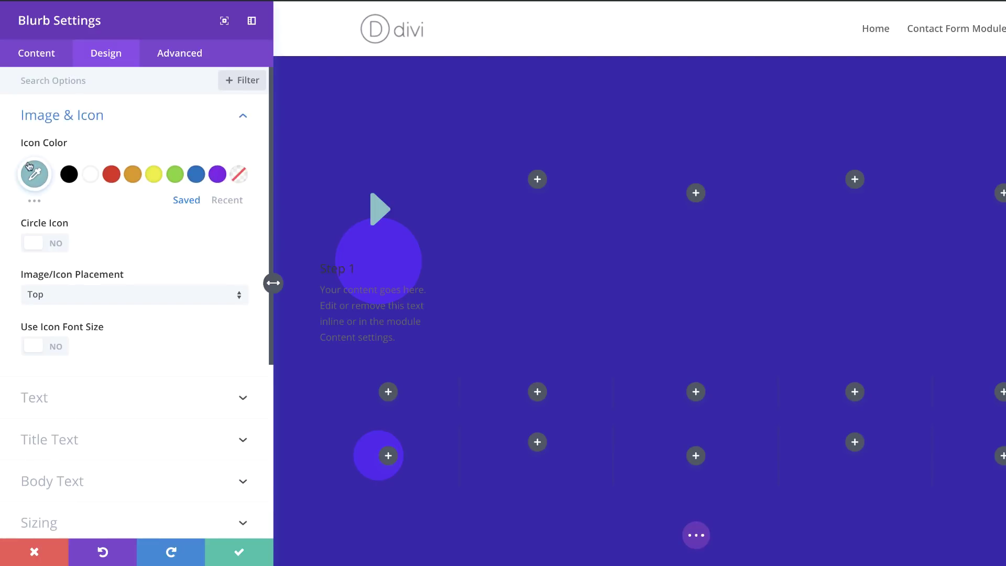
left_click(99, 142)
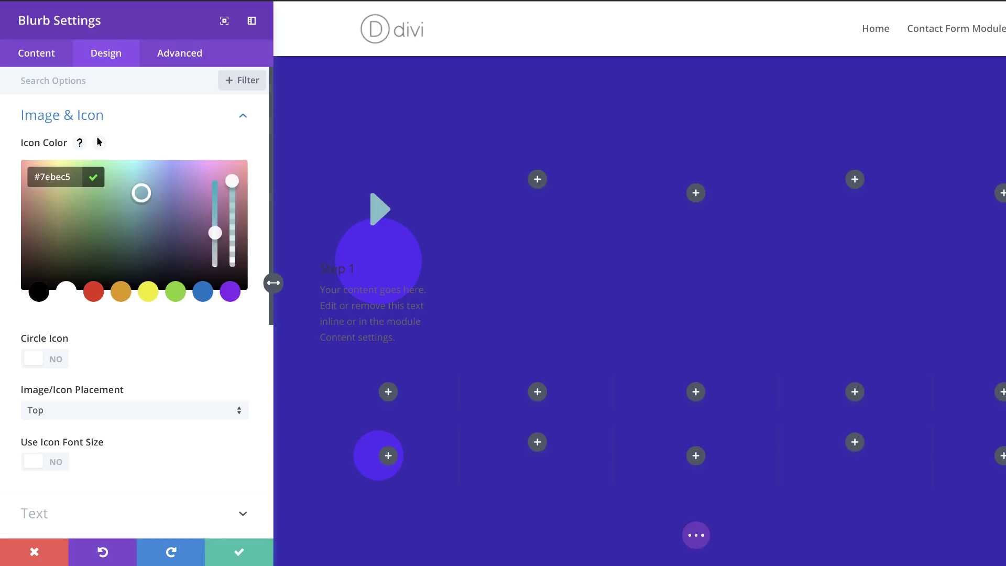
key("ctrl+a")
type("#9d8ad8")
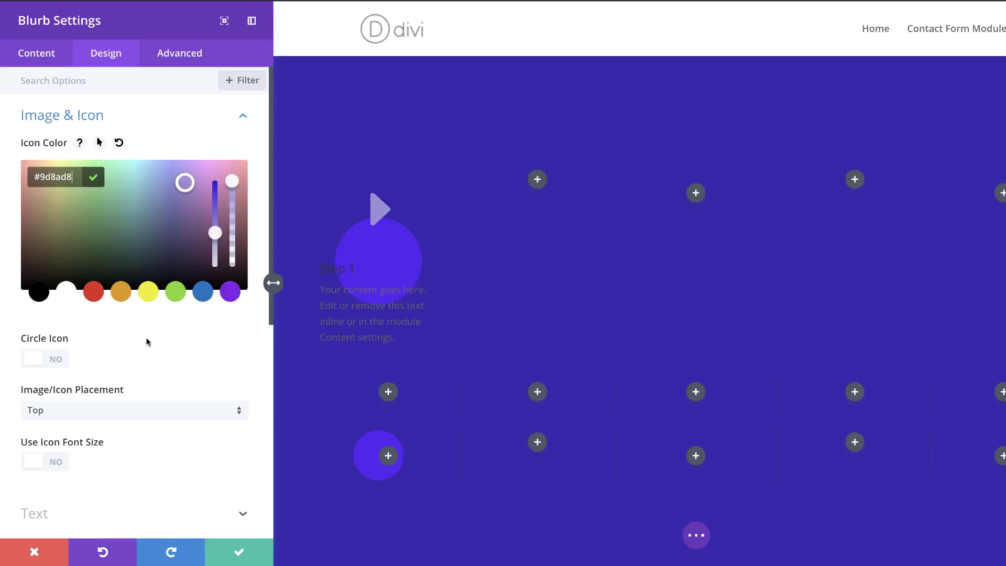
- Enable a custom icon font size for the blurb and set it to 80px
scroll(149, 342, "down", 1)
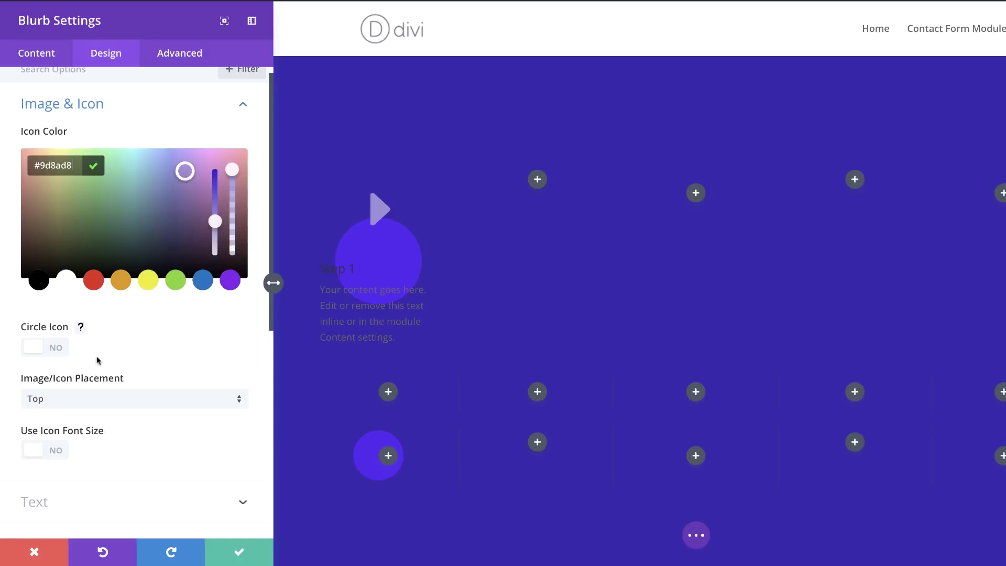
left_click(45, 450)
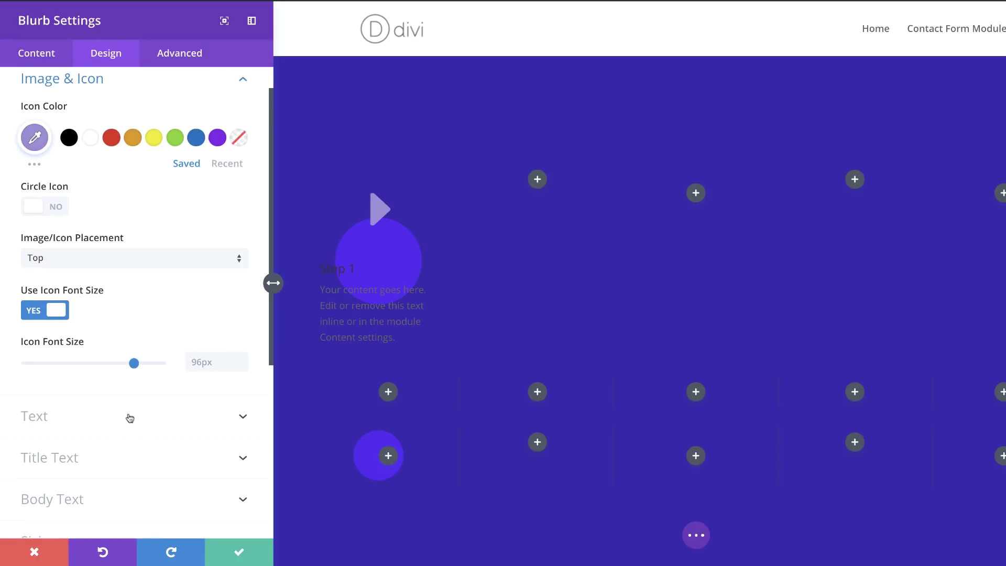
left_click(193, 362)
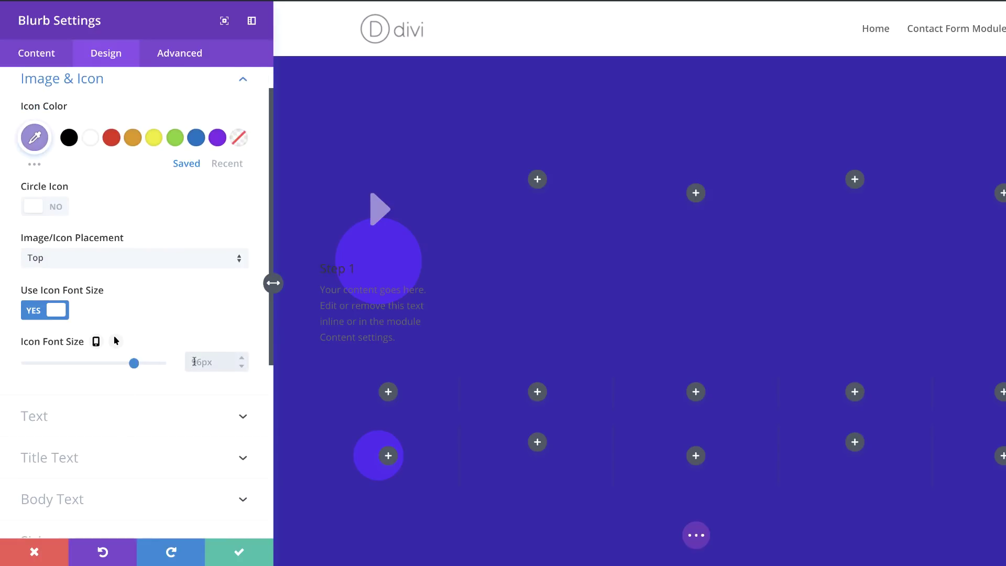
type("80")
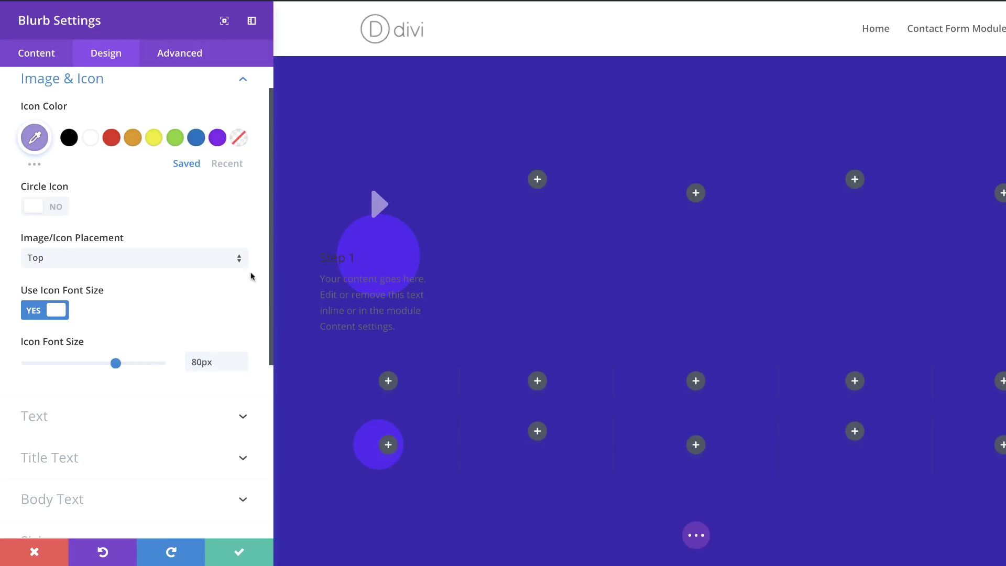
- Enable hover options for the icon color, set the hover color to white and compare the default and hover states
scroll(175, 226, "up", 1)
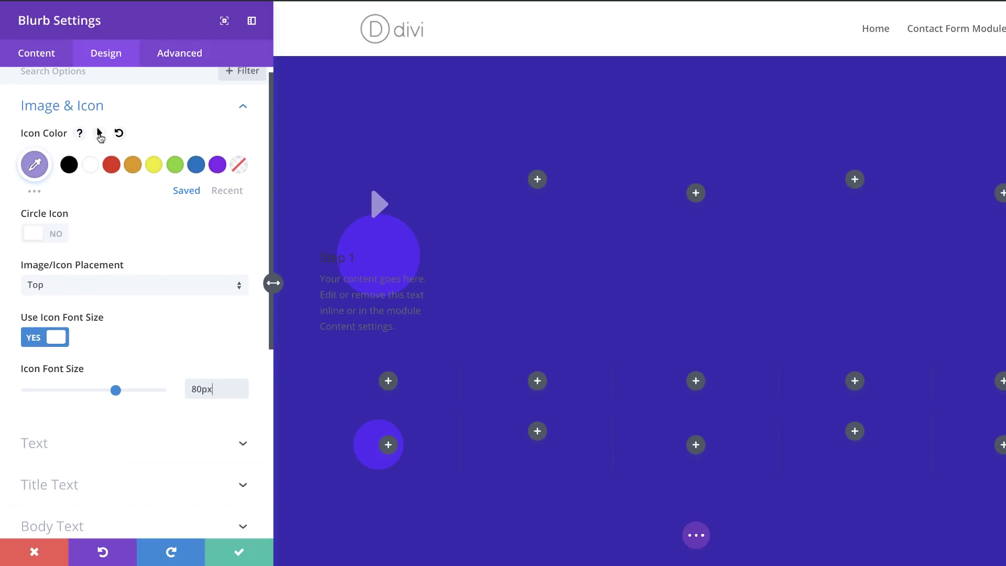
left_click(100, 135)
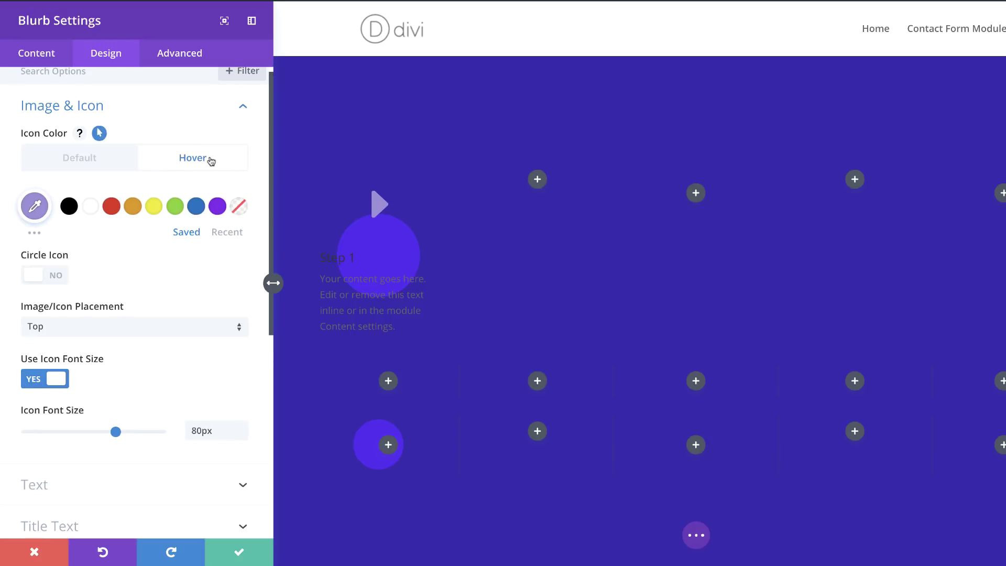
left_click(92, 209)
left_click(92, 167)
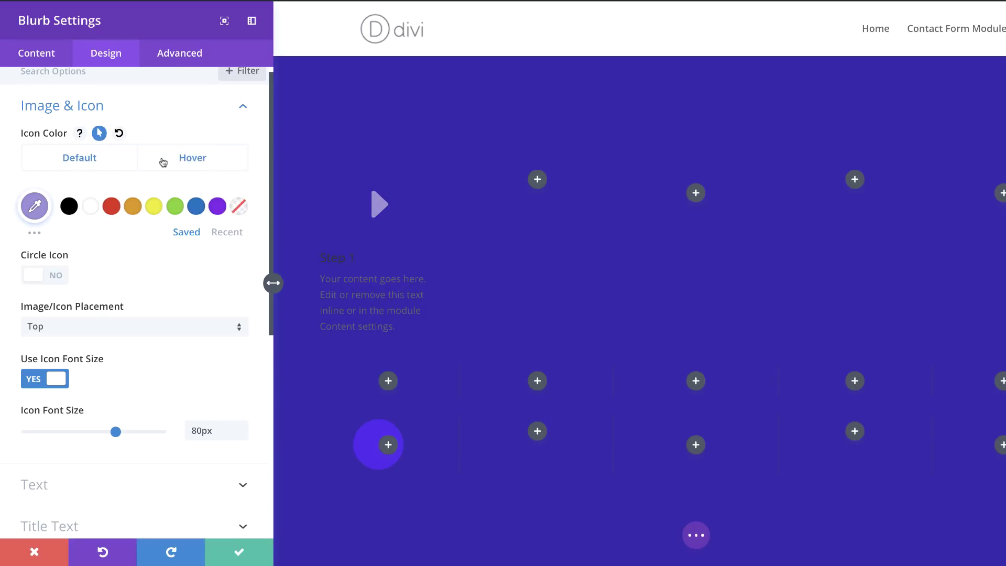
left_click(175, 162)
left_click(98, 166)
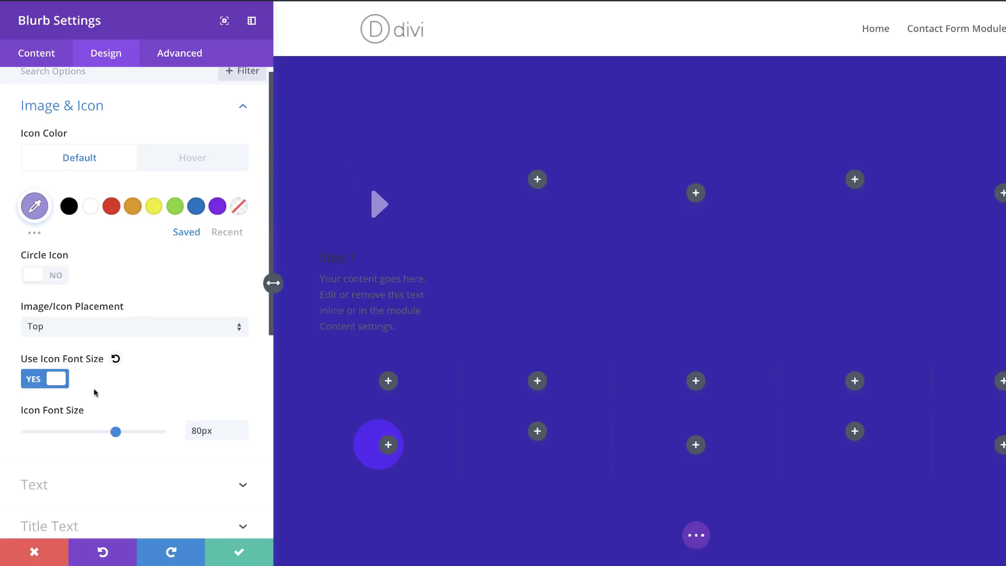
- Enable hover options for the icon font size and set the hover size to 120px
scroll(120, 394, "down", 1)
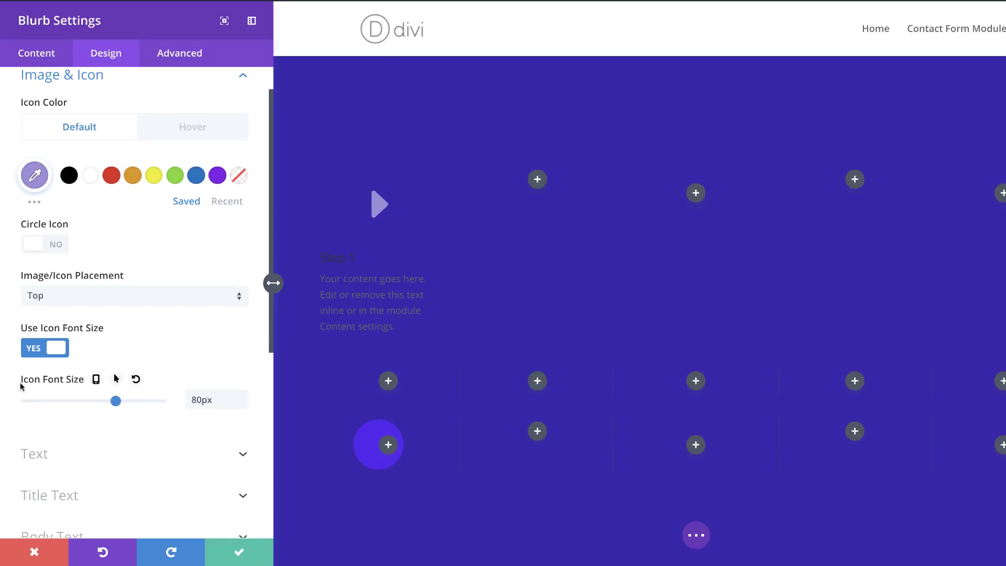
left_click(116, 379)
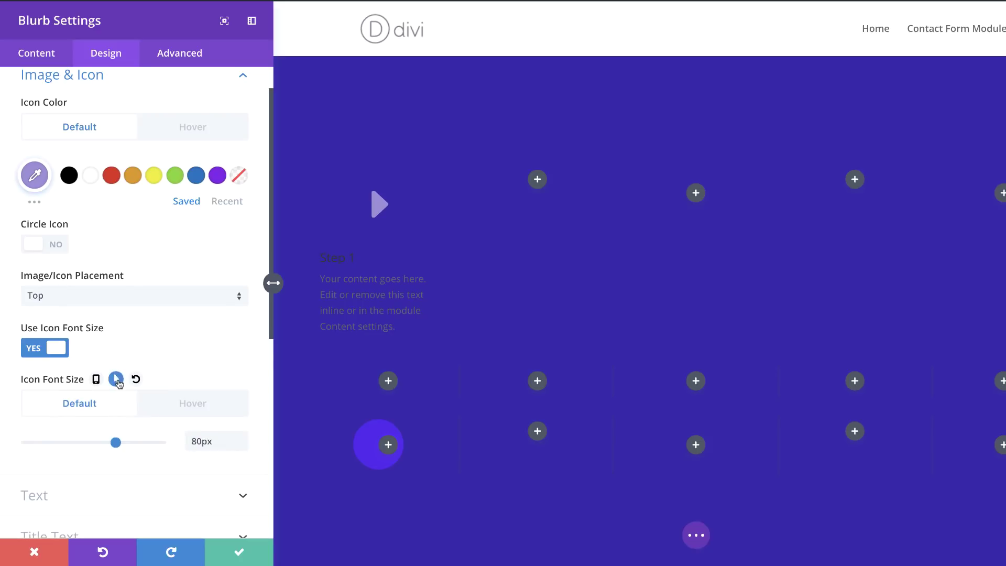
left_click(212, 408)
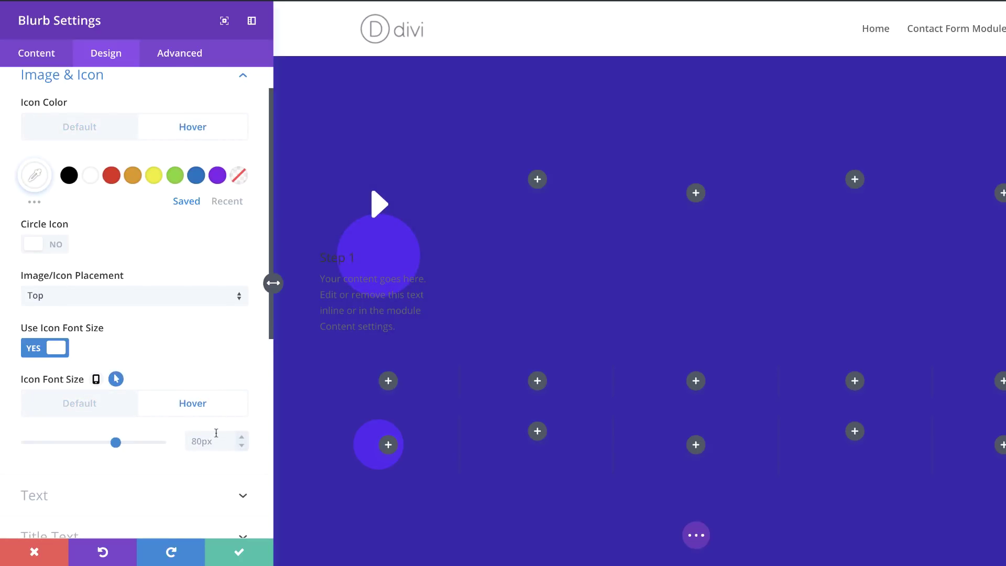
left_click(202, 445)
type("120px")
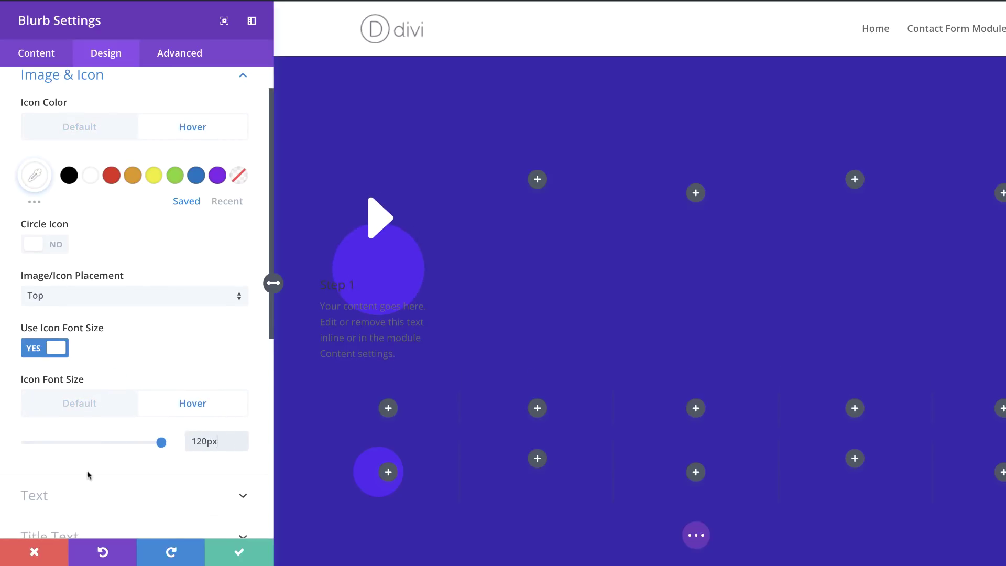
- Center the blurb's text orientation and set its text color to Light
scroll(131, 471, "down", 4)
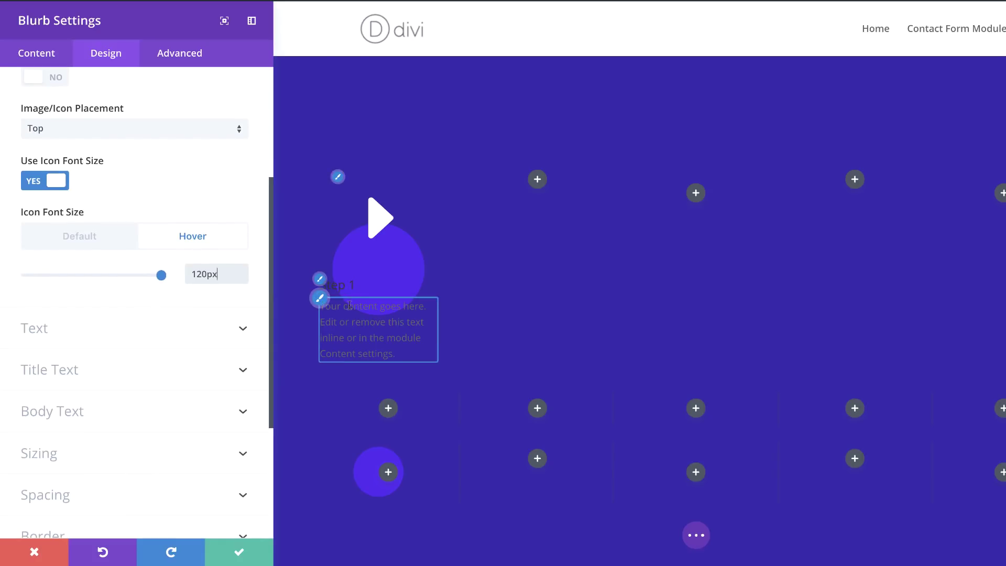
left_click(79, 342)
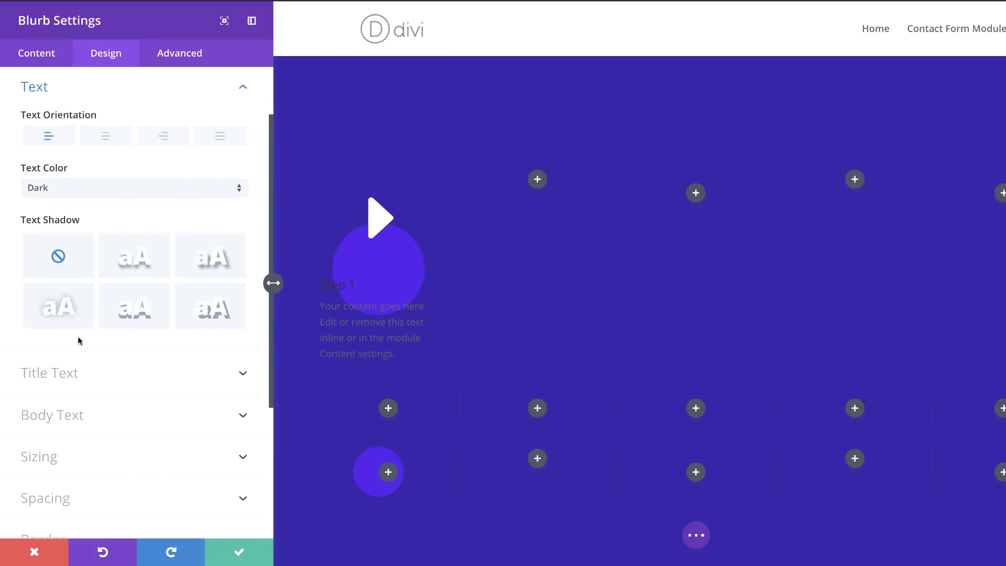
left_click(107, 137)
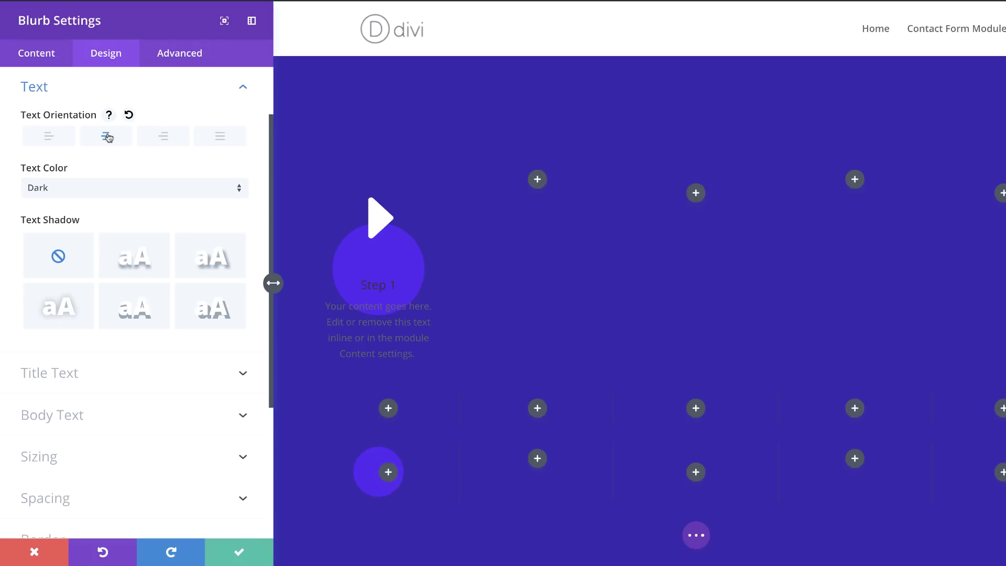
left_click(96, 189)
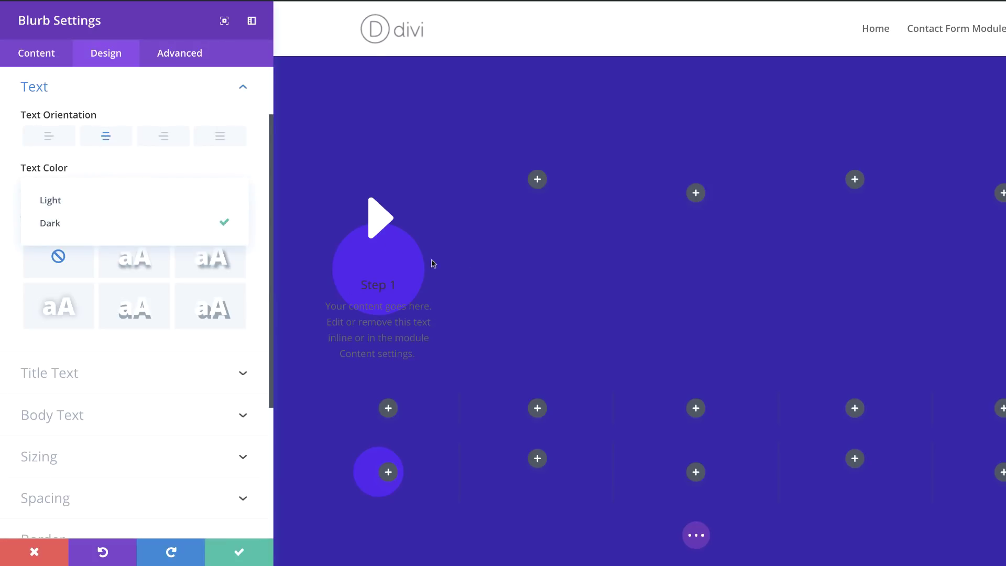
left_click(71, 202)
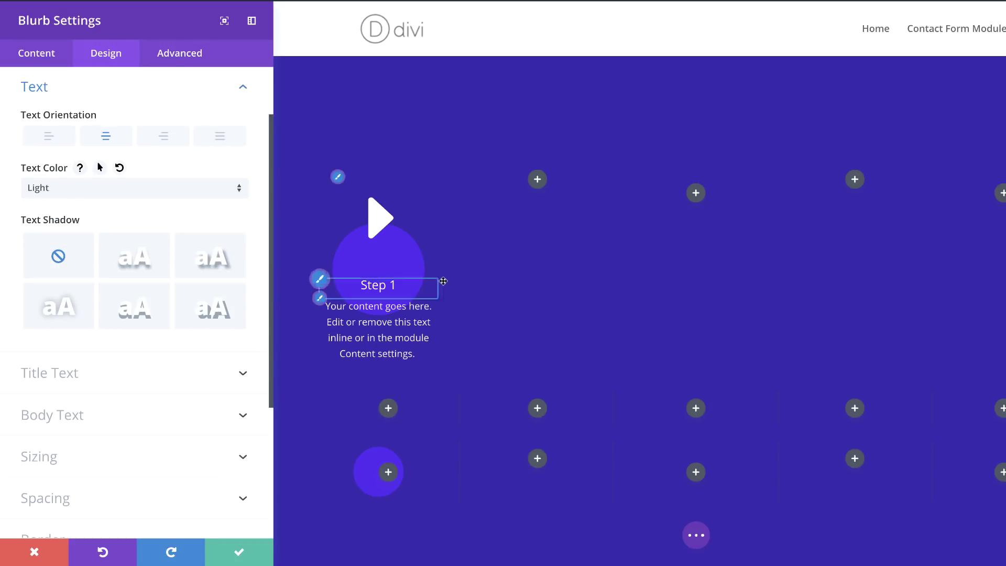
- Set the font weight of the blurb's title text to Ultra Bold
left_click(322, 282)
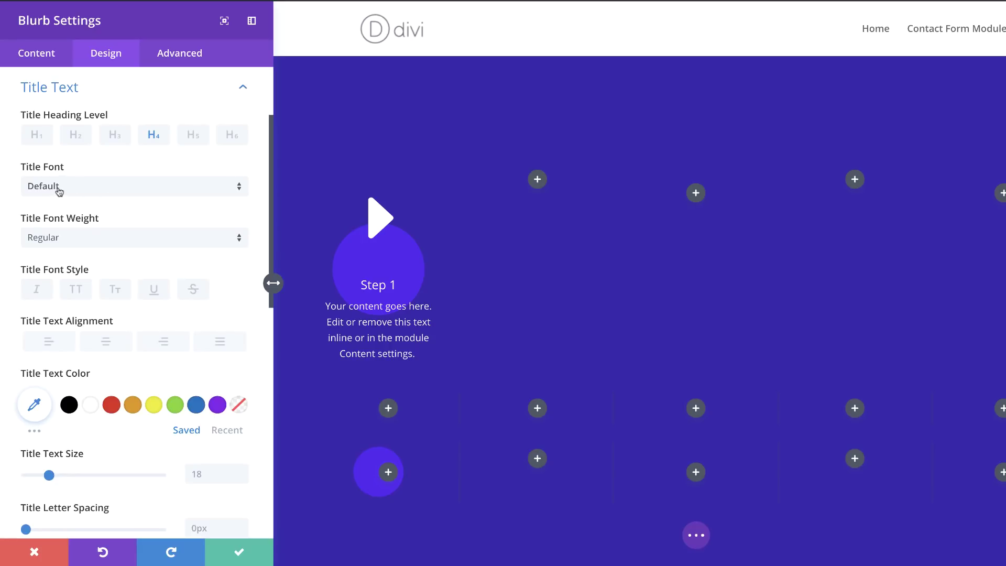
left_click(58, 245)
left_click(85, 341)
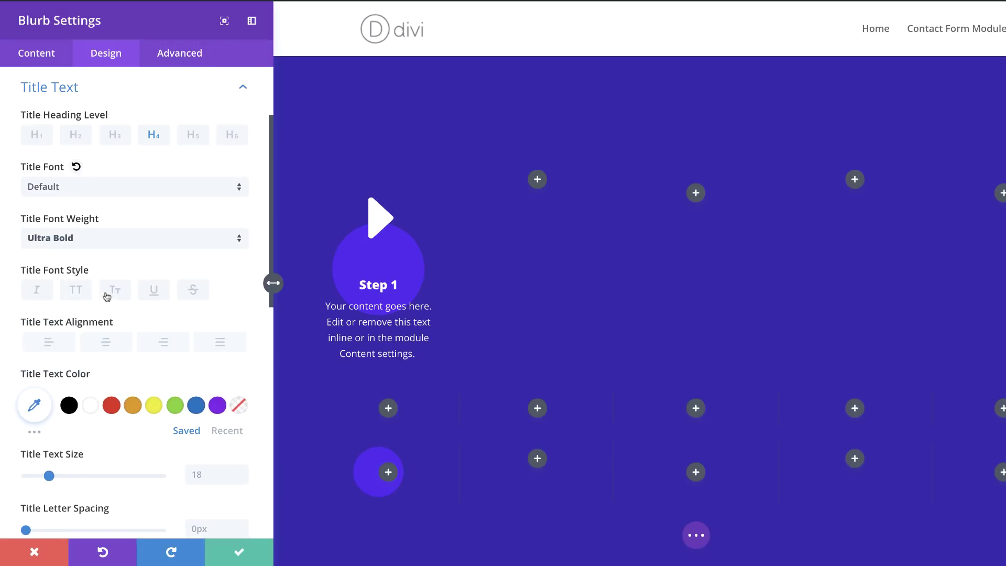
- Make the blurb's title text uppercase, then open its transition options and save the blurb
left_click(77, 291)
left_click(179, 54)
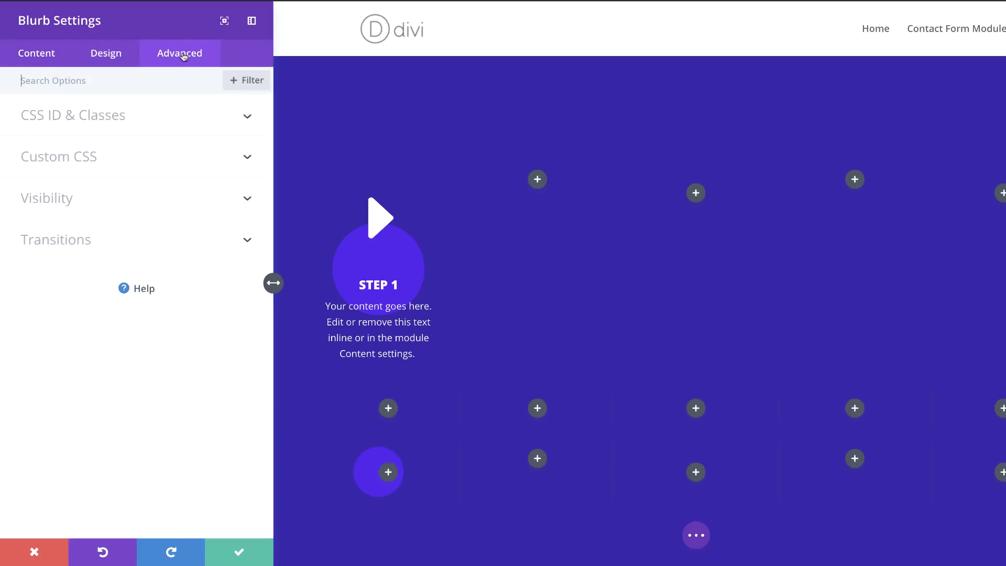
left_click(72, 245)
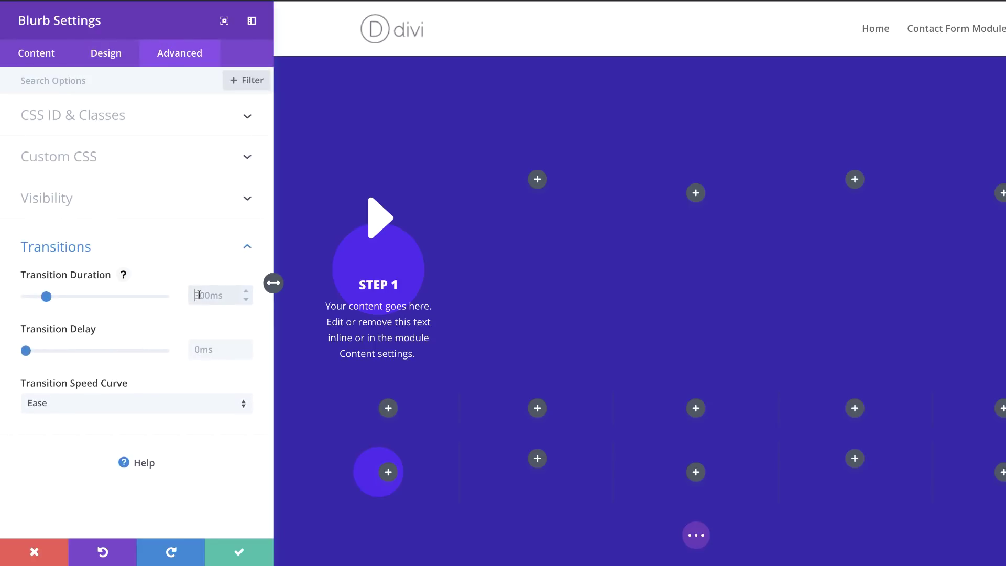
left_click(240, 551)
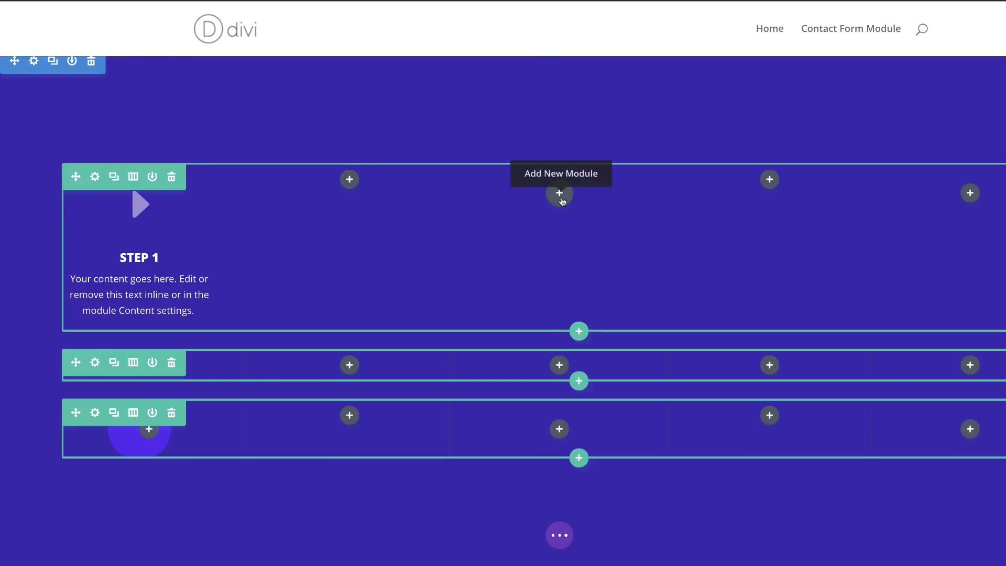
- Paste copies of the Step 1 blurb into columns three and five of the first row and columns one, three and five of the last row
key("ctrl+v")
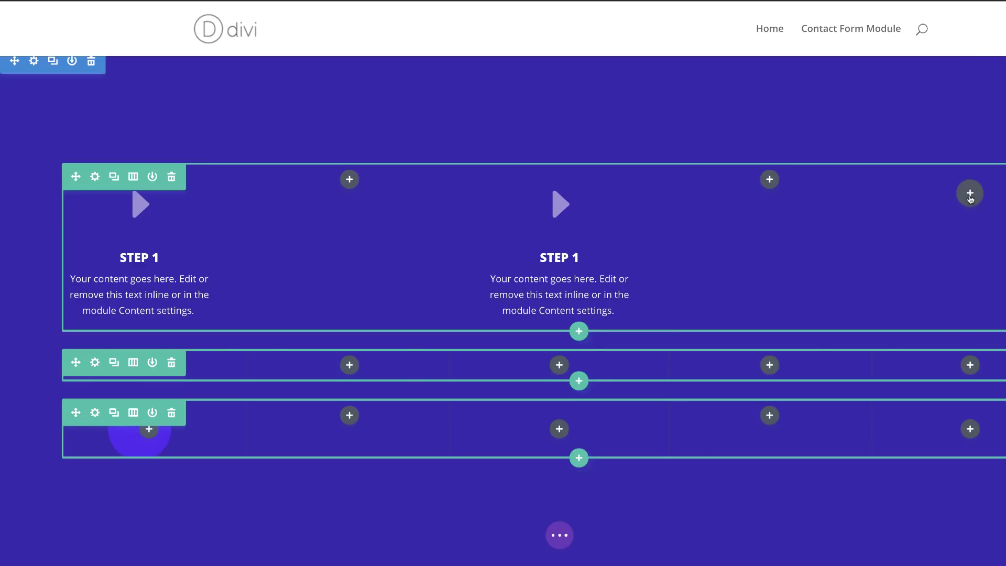
key("ctrl+v")
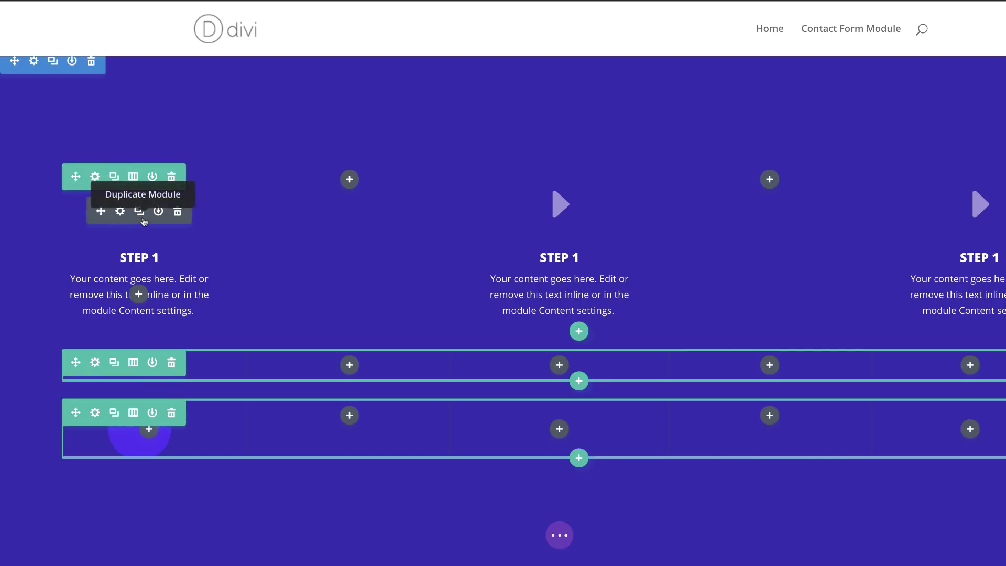
left_click_drag(144, 222, 149, 435)
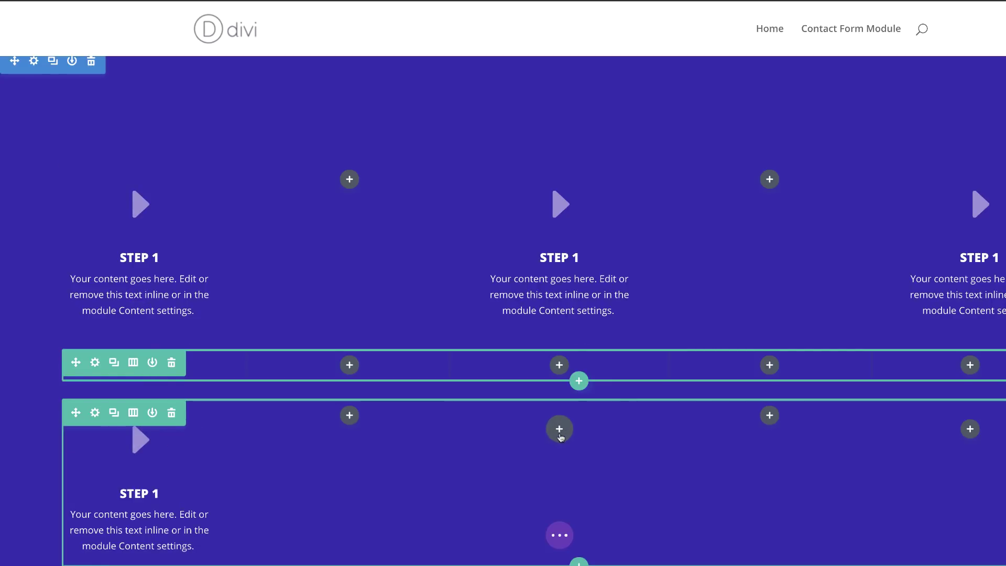
key("super+v")
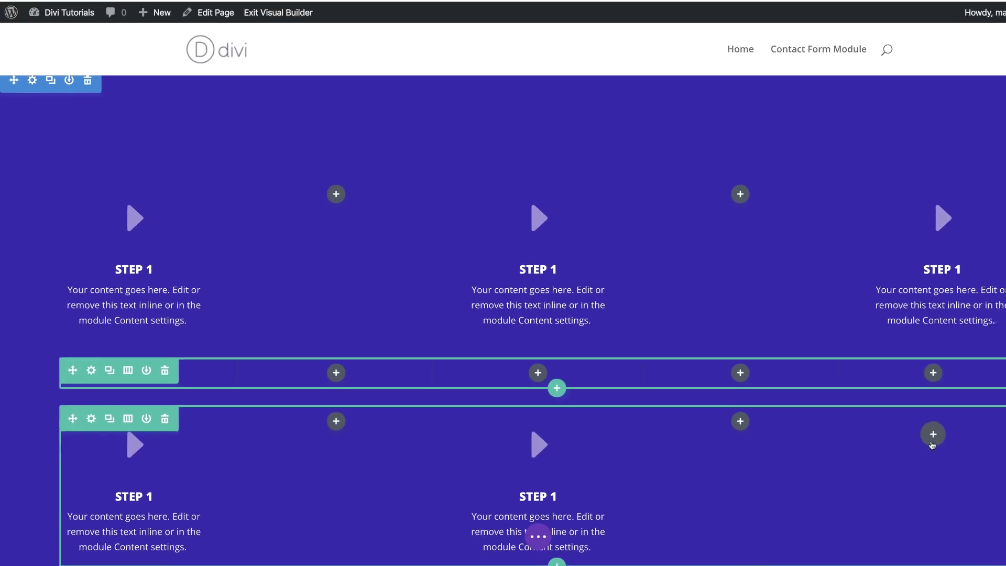
key("super+v")
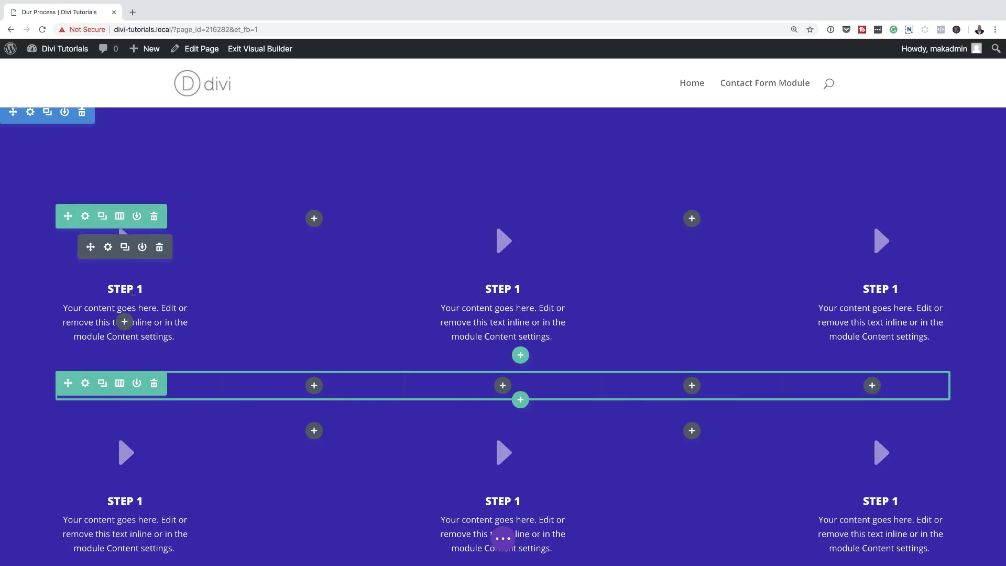
- Retitle the first row's middle blurb as Step 2 and its last blurb as Step 3
double_click(517, 290)
type("2")
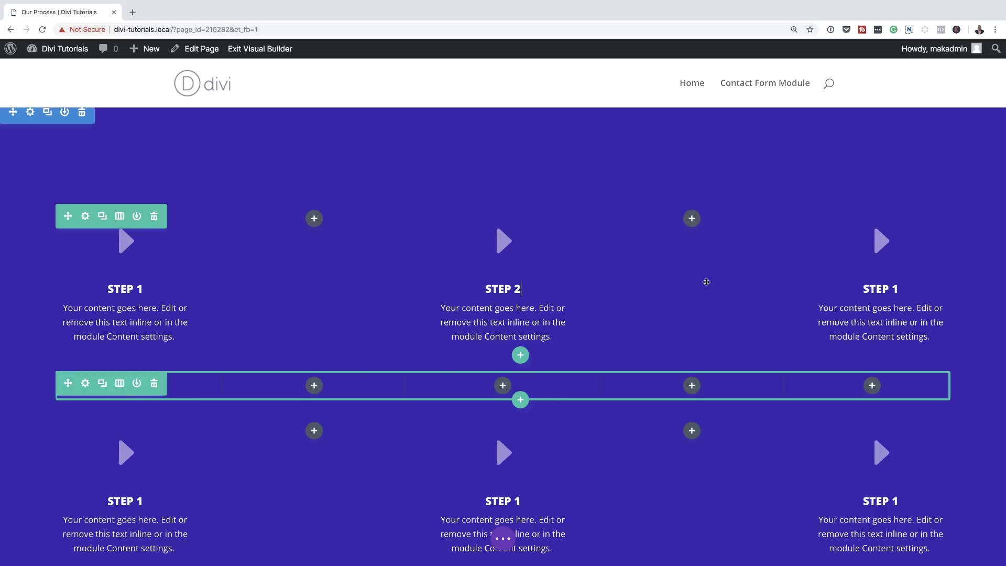
double_click(903, 289)
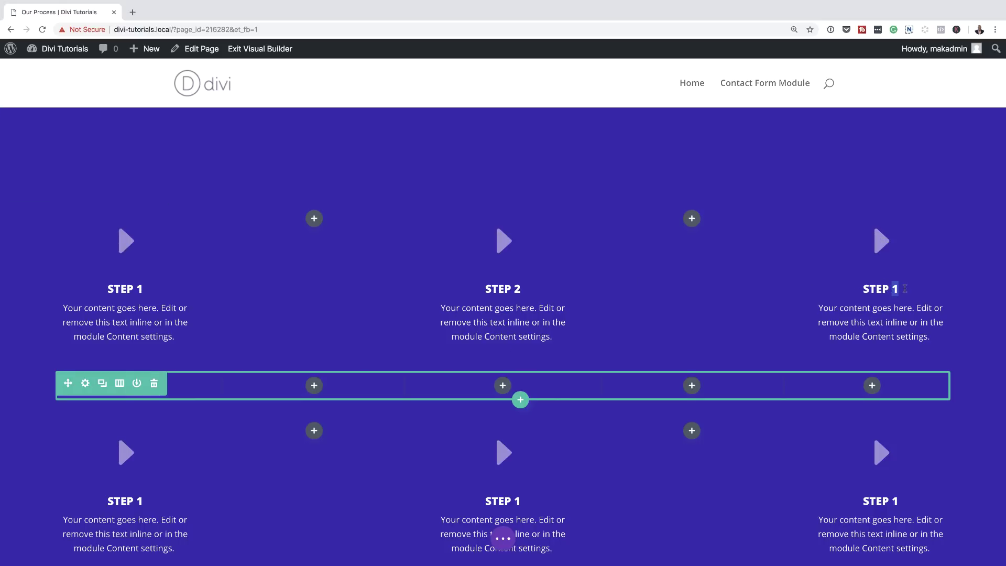
type("3")
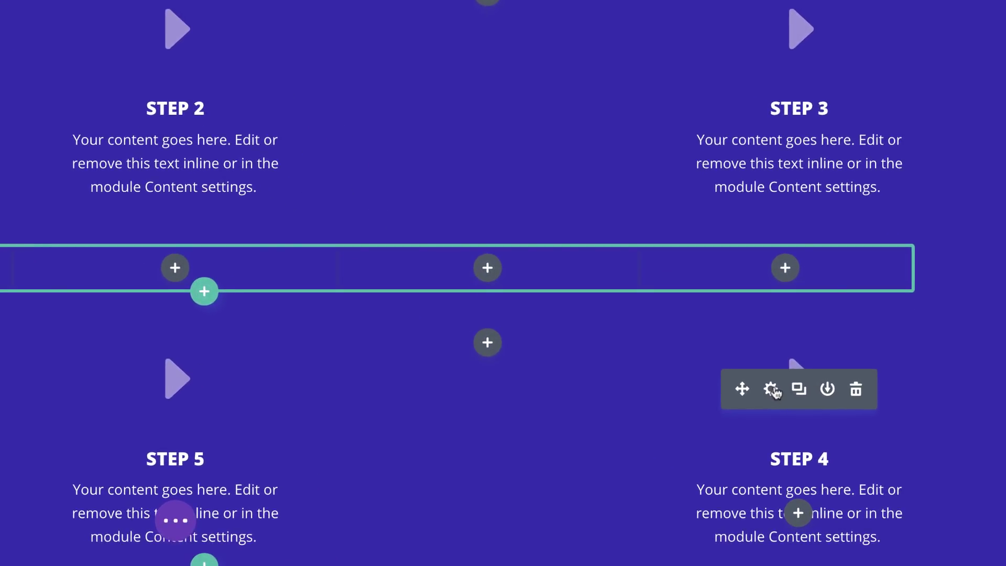
- Change the Step 4 blurb's icon to the solid left-pointing triangle and save the blurb
left_click(775, 392)
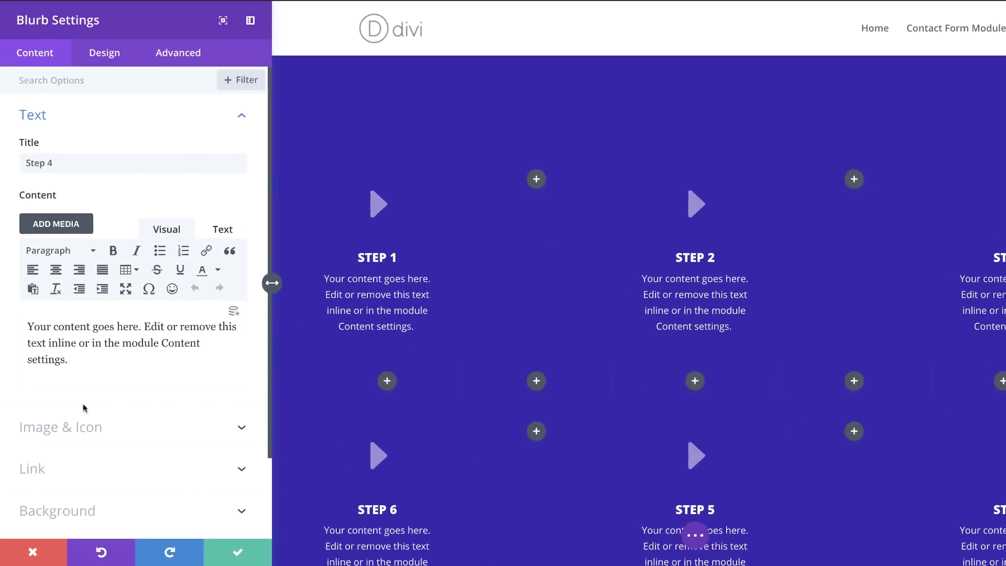
scroll(86, 433, "down", 2)
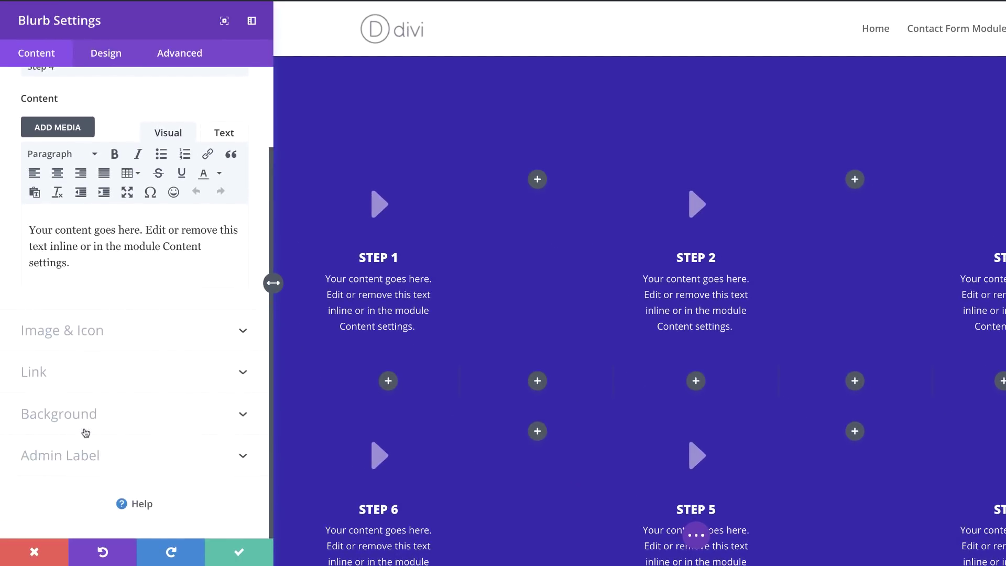
left_click(83, 336)
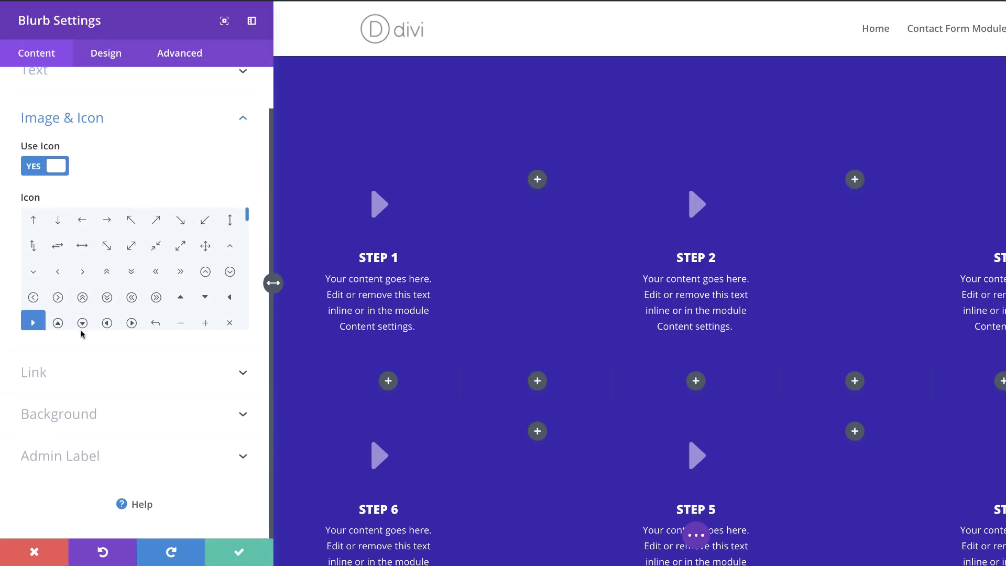
left_click(107, 323)
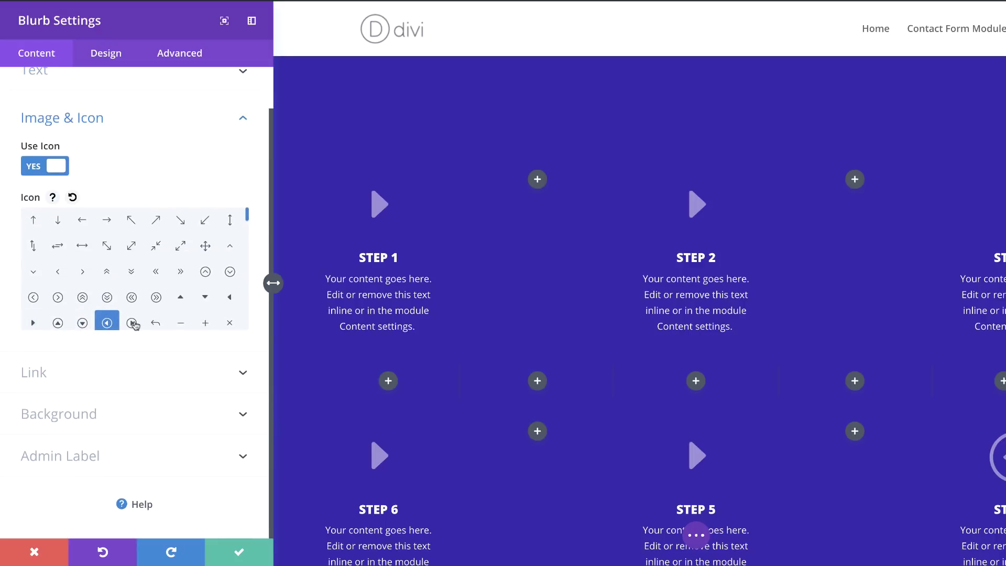
left_click(230, 299)
left_click(239, 552)
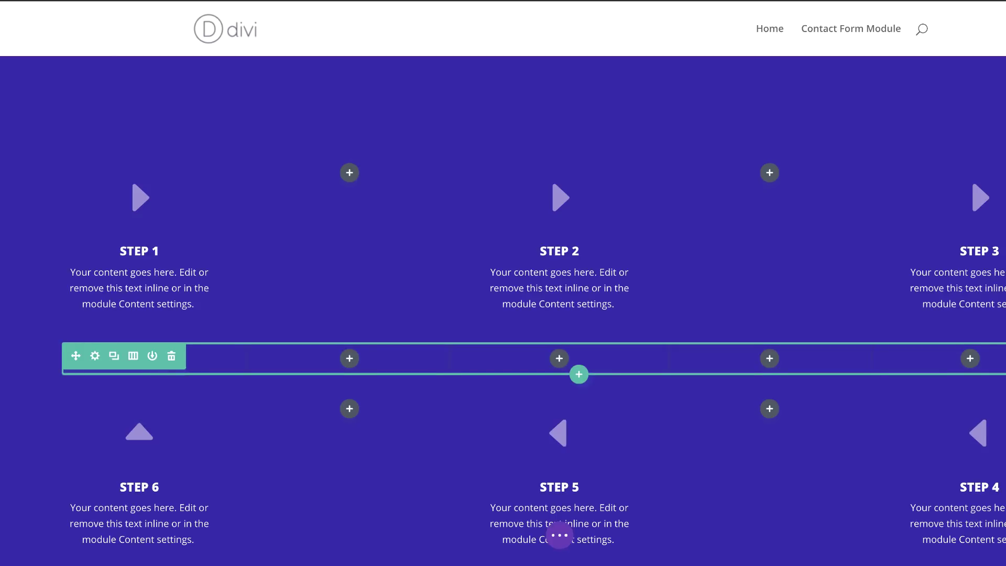
- Insert a Divider module between the Step 1 and Step 2 blurbs and open its line color for editing
left_click(441, 191)
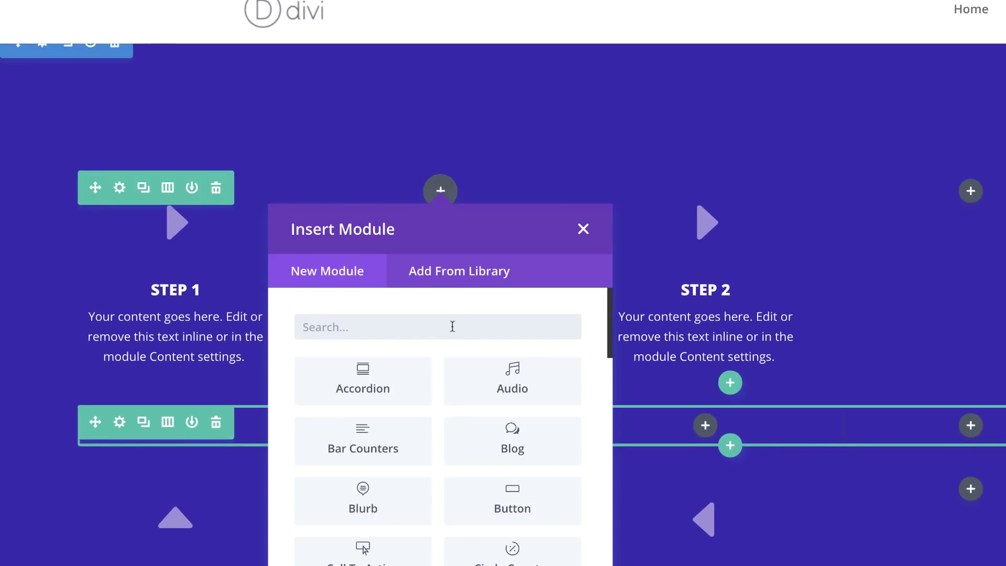
type("divi")
left_click(388, 385)
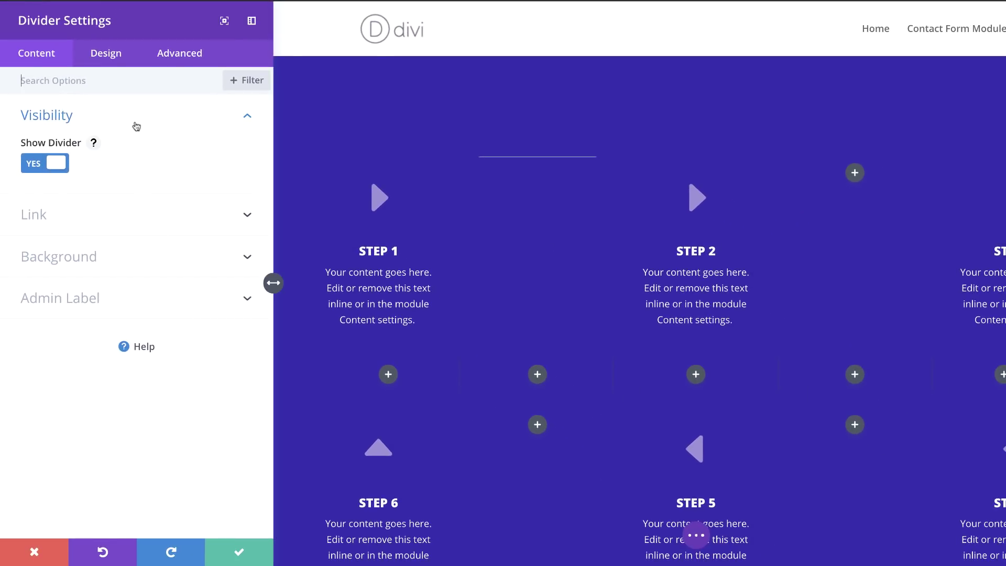
left_click(108, 56)
left_click(44, 120)
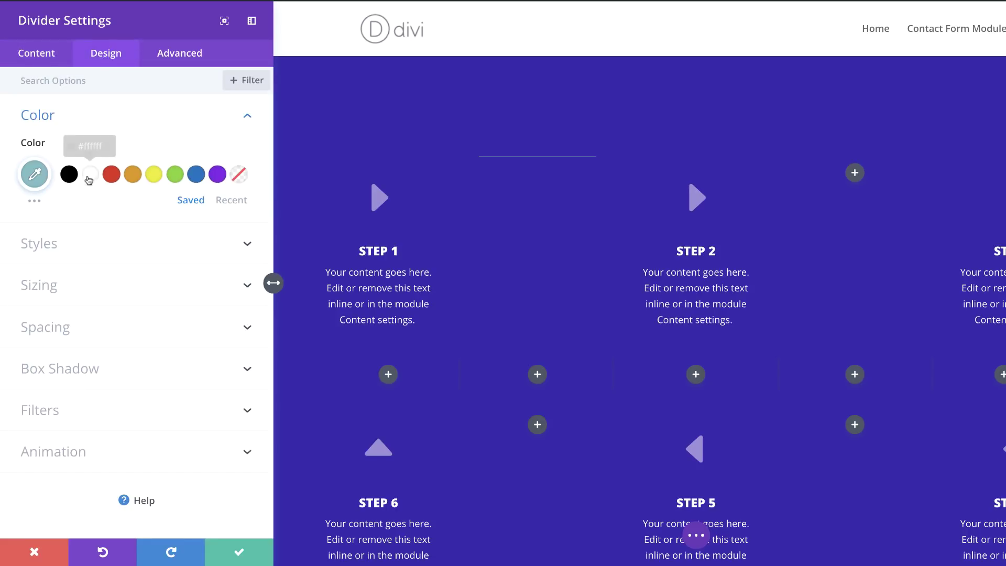
left_click(34, 174)
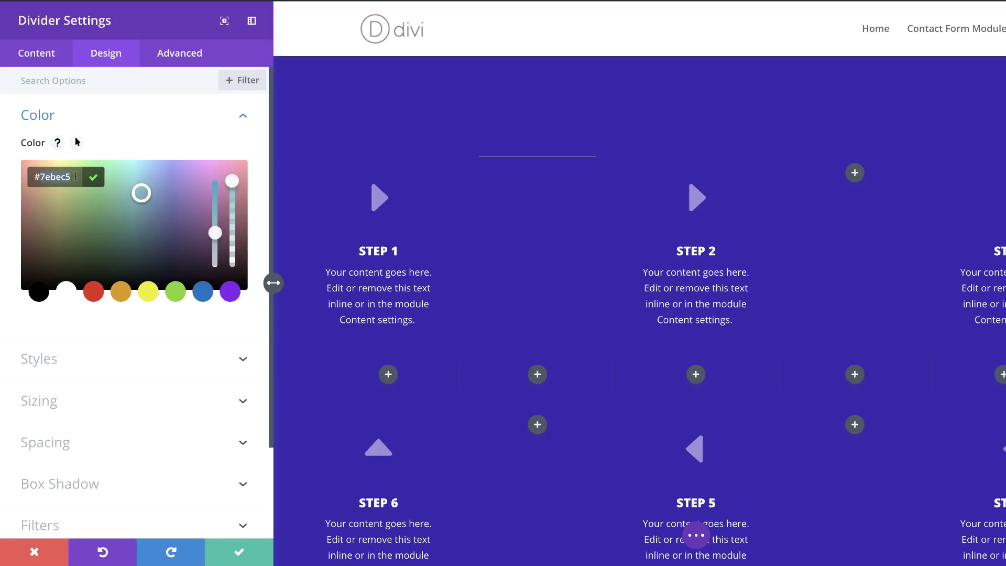
- Set the divider's custom margin to 150px top and a linked -60px left and right, and save the module
left_click(61, 444)
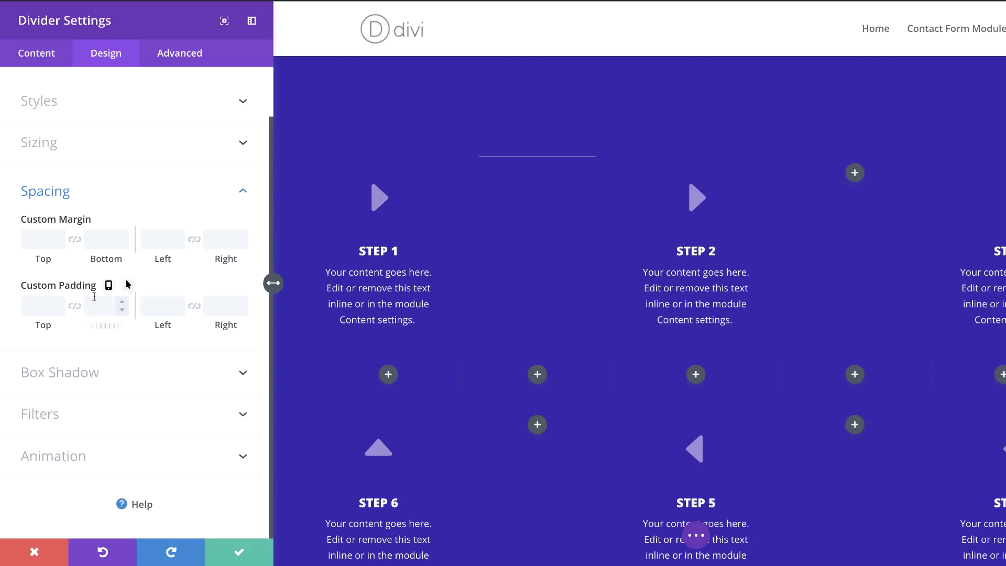
left_click(39, 241)
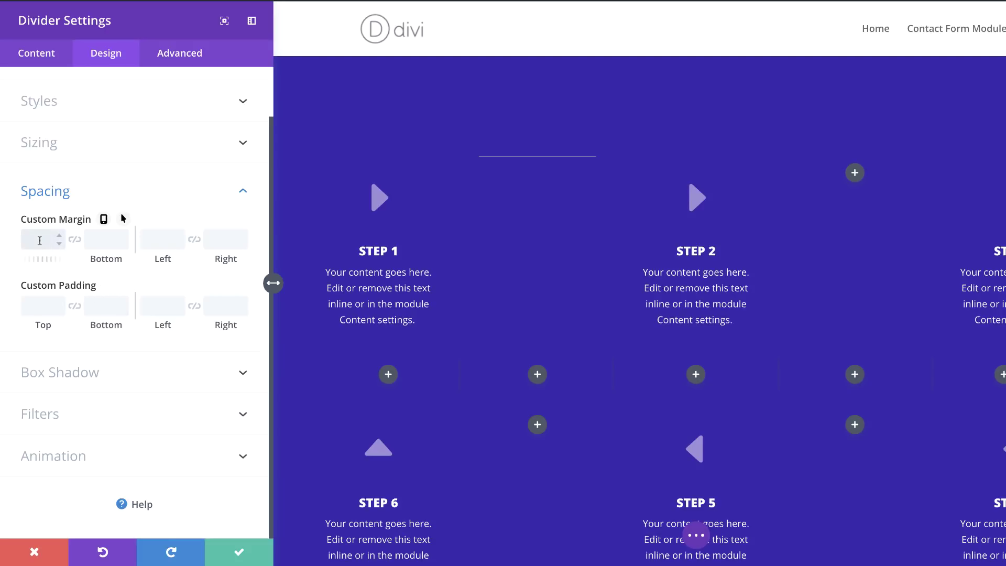
type("150px")
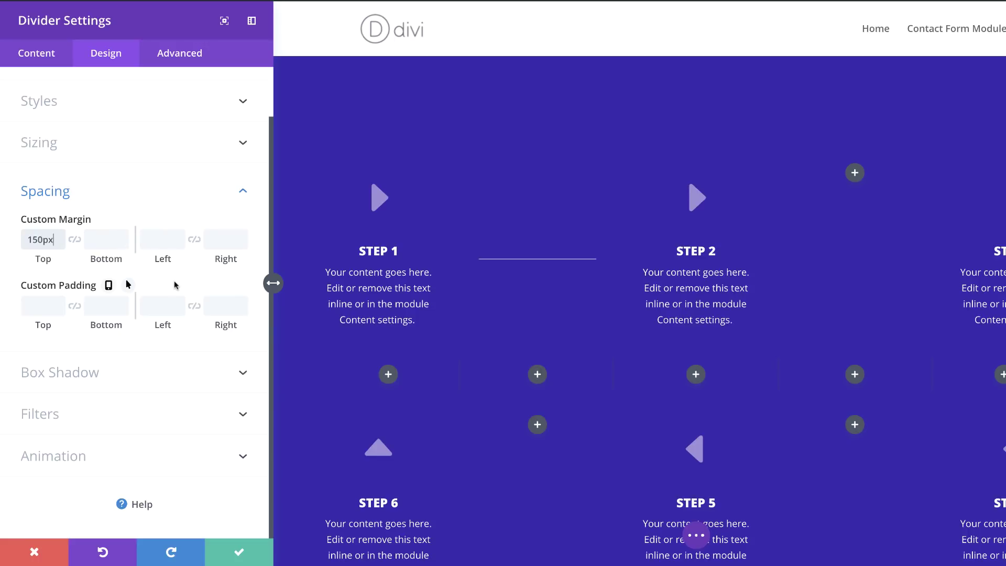
left_click(161, 240)
type("-60px")
key("Tab")
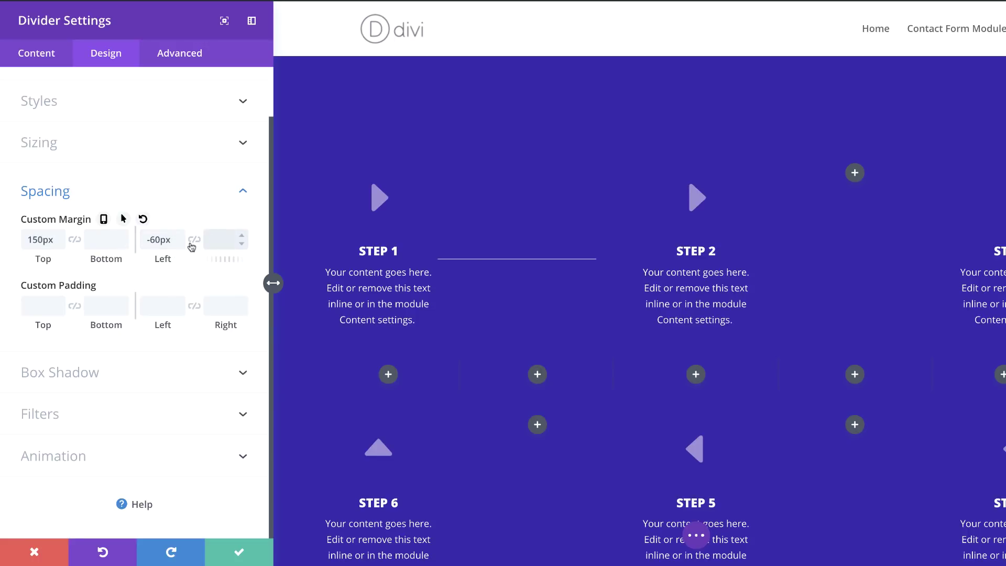
left_click(193, 241)
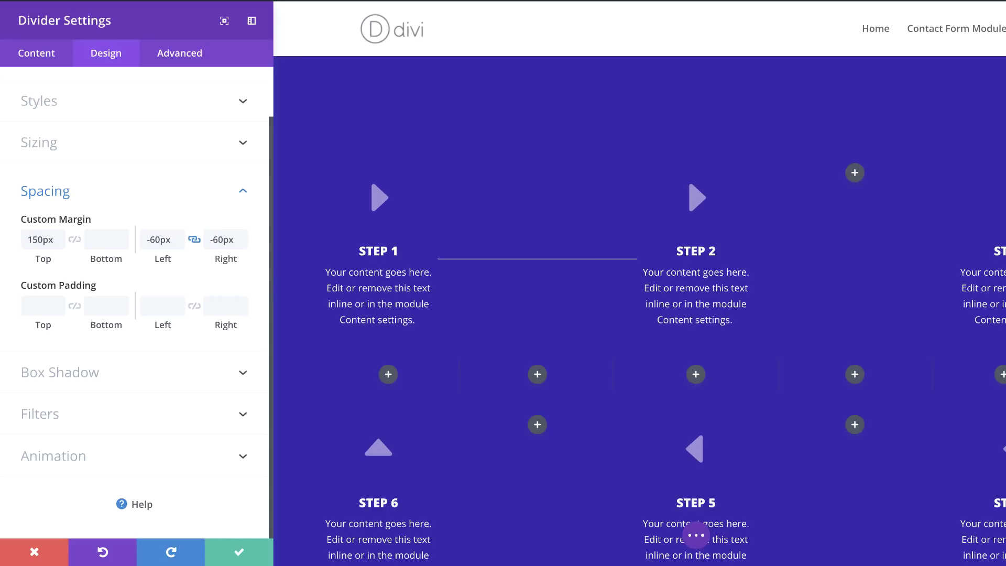
left_click(233, 551)
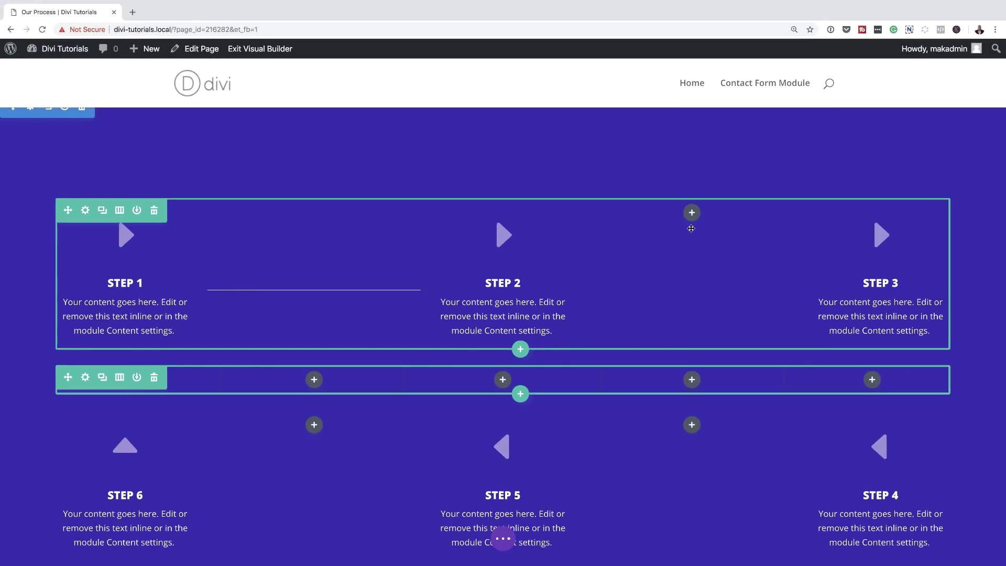
- Paste copies of the divider between Steps 2 and 3, Steps 5 and 4, and Steps 6 and 5
key("super+v")
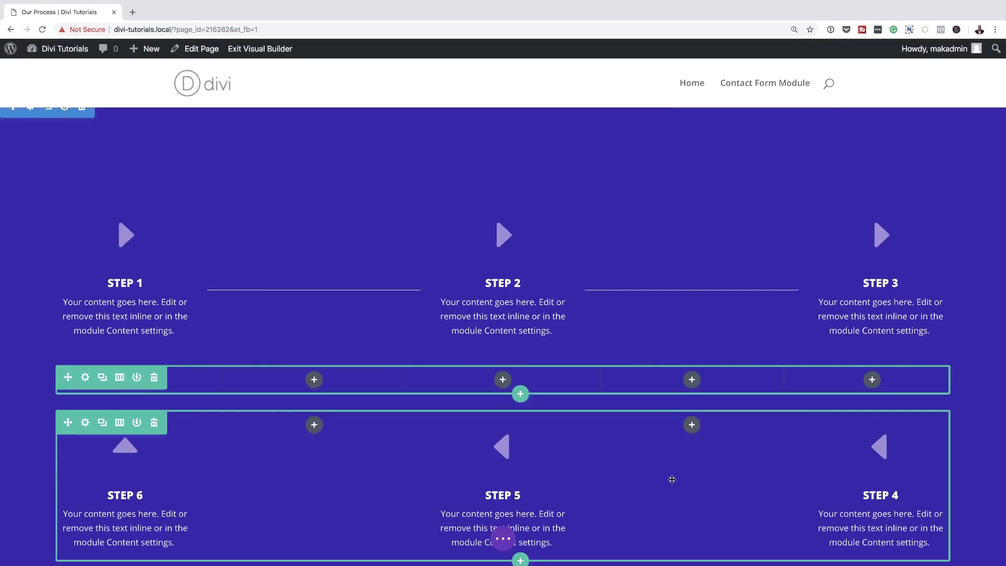
key("super+v")
key("super+v")
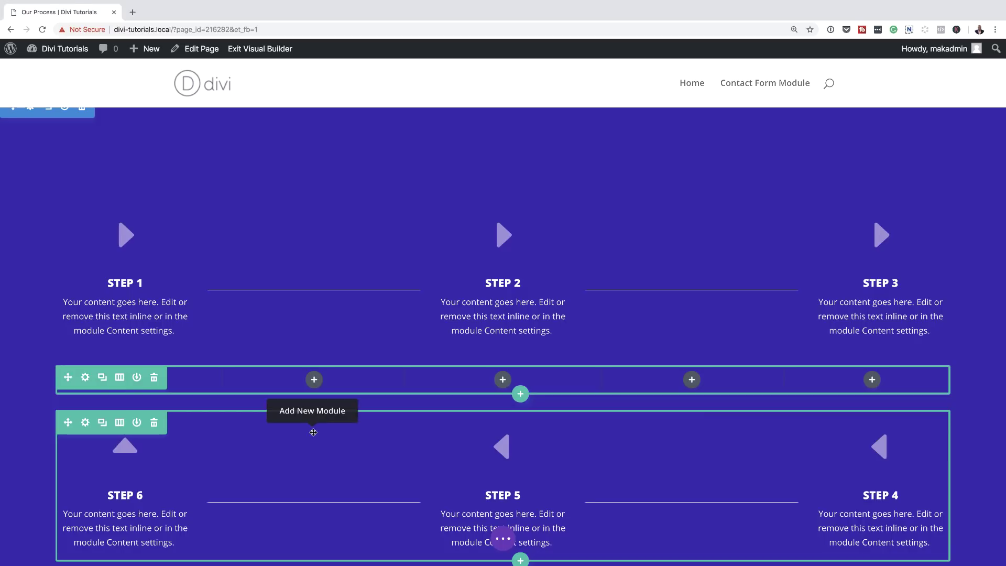
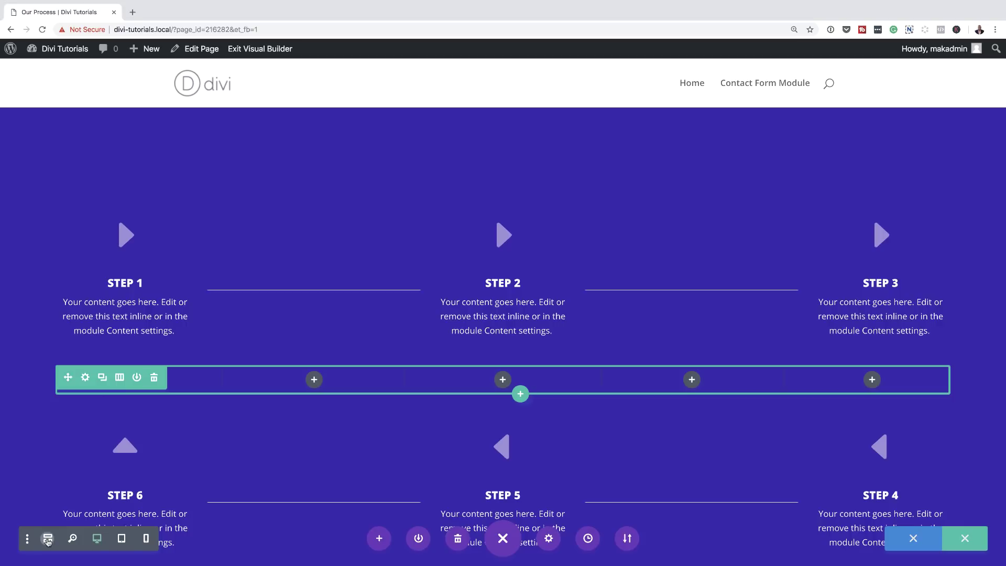
- Insert a Divider module in the empty middle row's first column using wireframe view, and return to desktop view
left_click(48, 540)
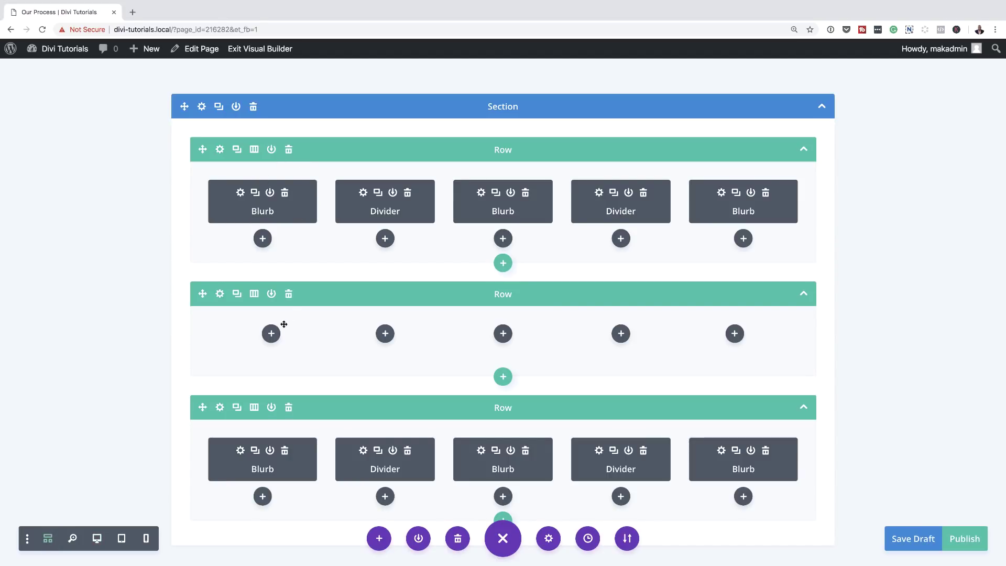
left_click(271, 333)
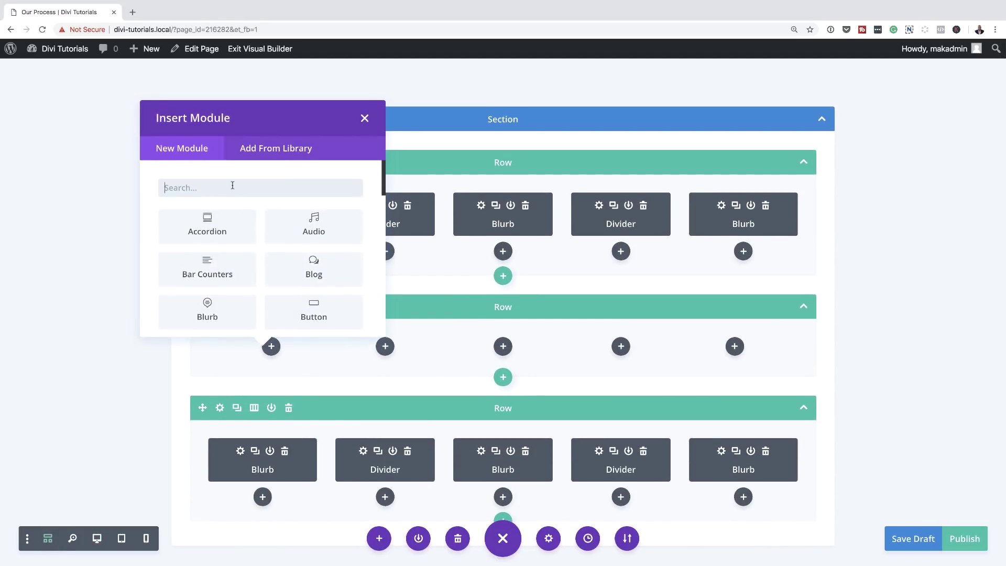
type("div")
left_click(209, 223)
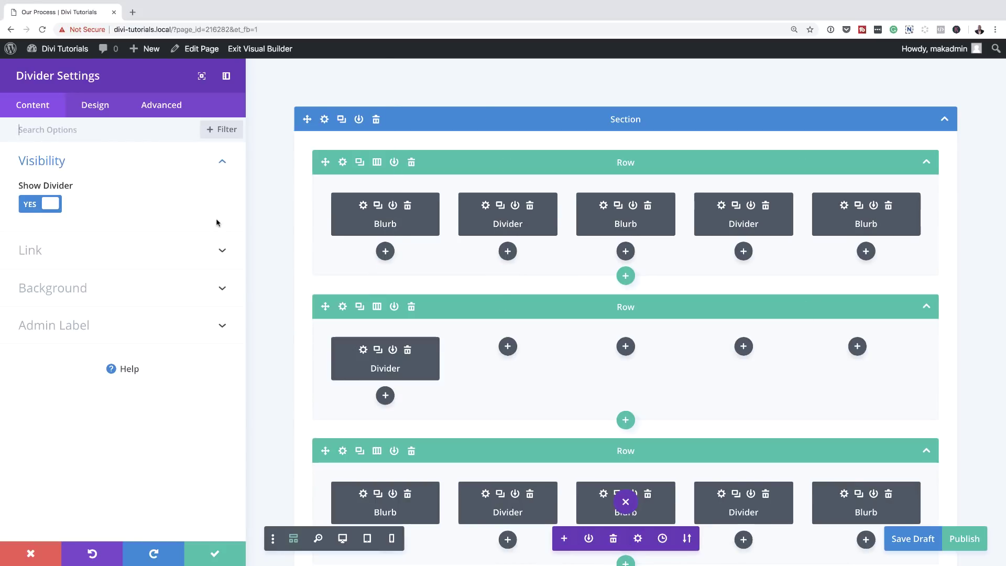
left_click(343, 540)
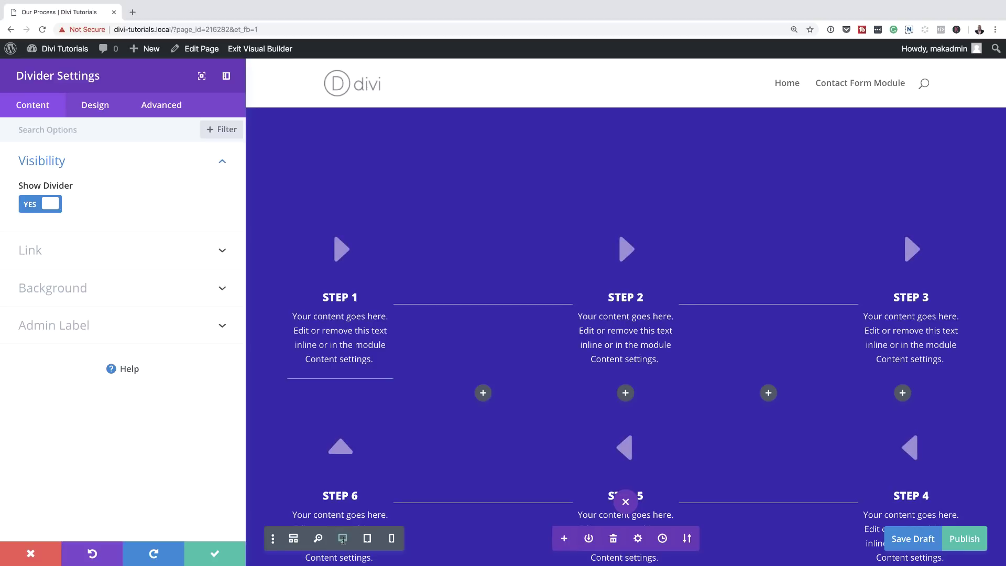
- Hide the line of the new divider below Step 1 and give the module a #dddddd background color
left_click(31, 208)
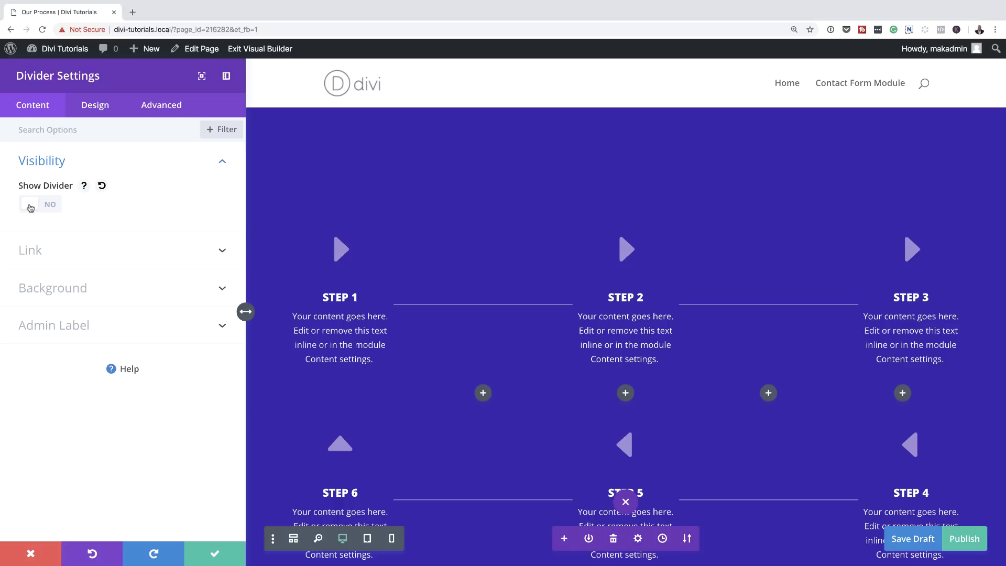
left_click(50, 291)
left_click(50, 293)
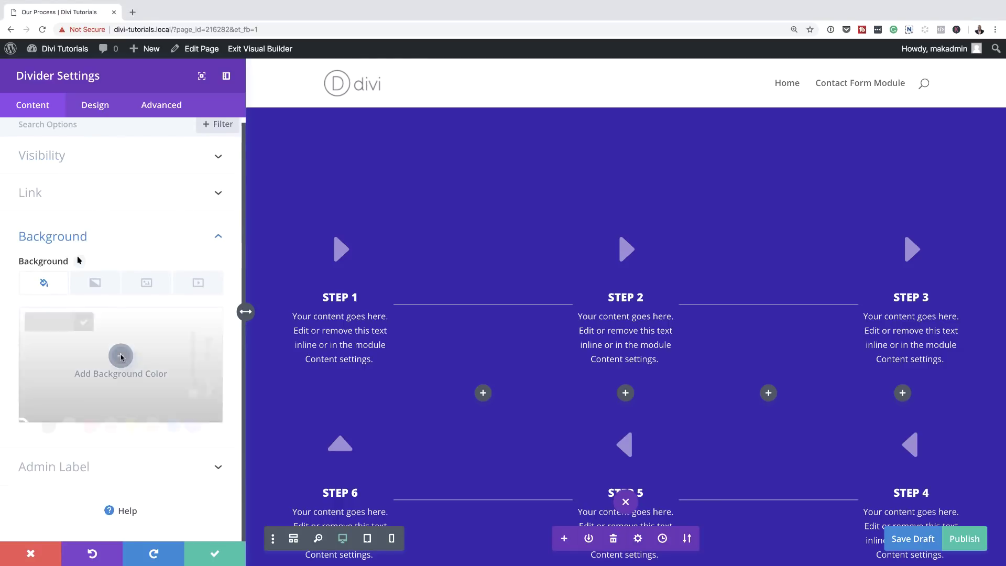
type("#dddddd")
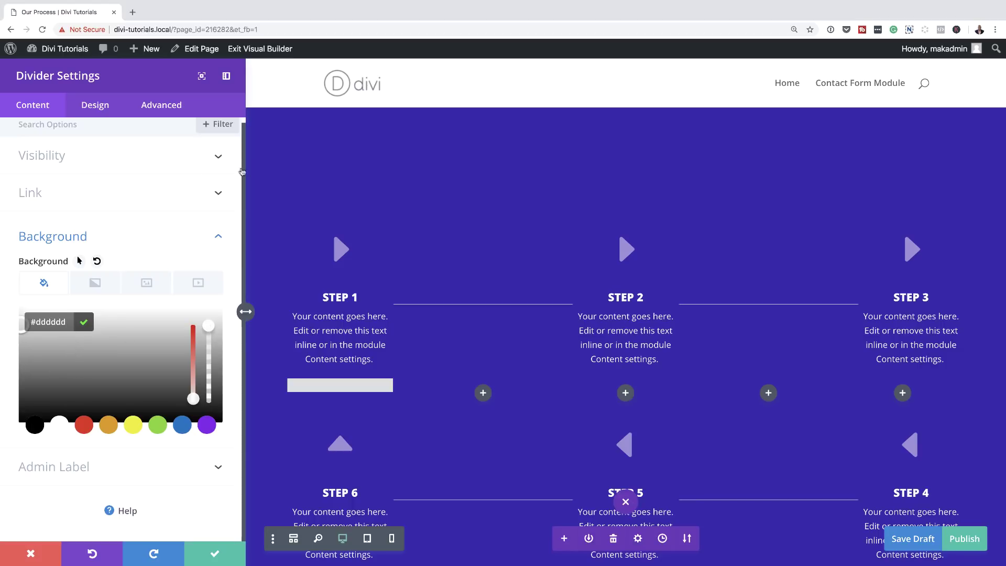
- Set the divider module's width to 0.5% and center its module alignment
left_click(100, 107)
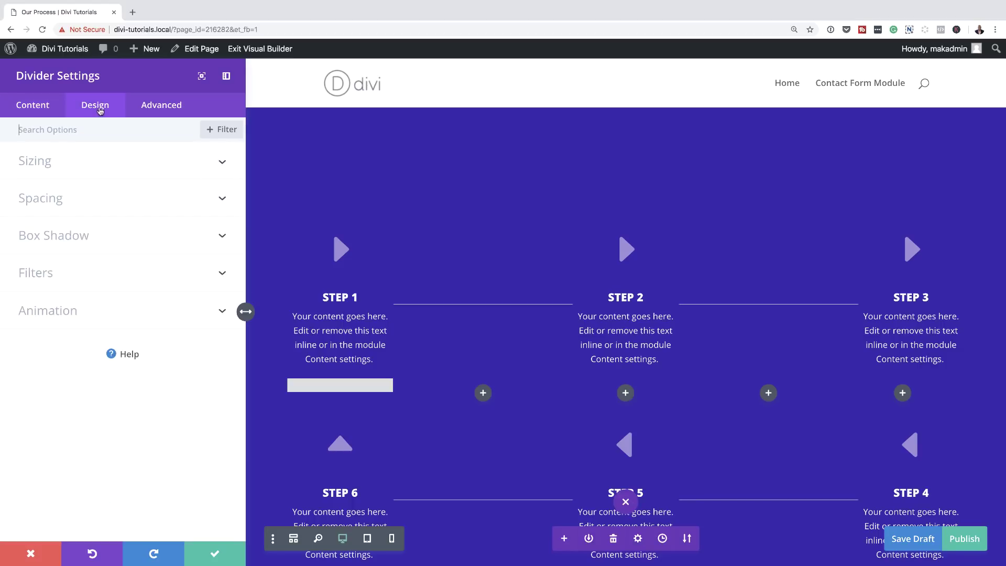
left_click(38, 164)
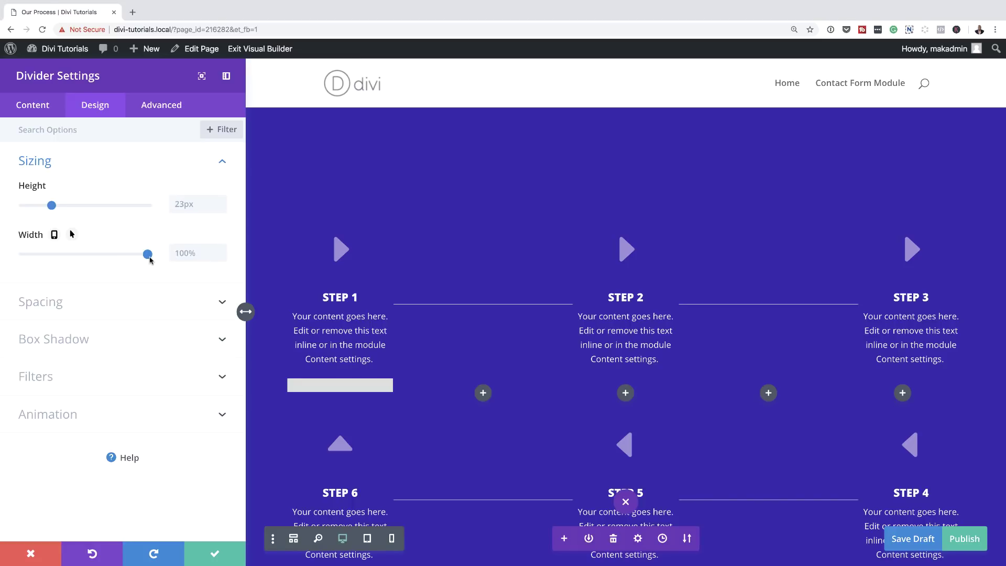
left_click(177, 255)
type("0.5%")
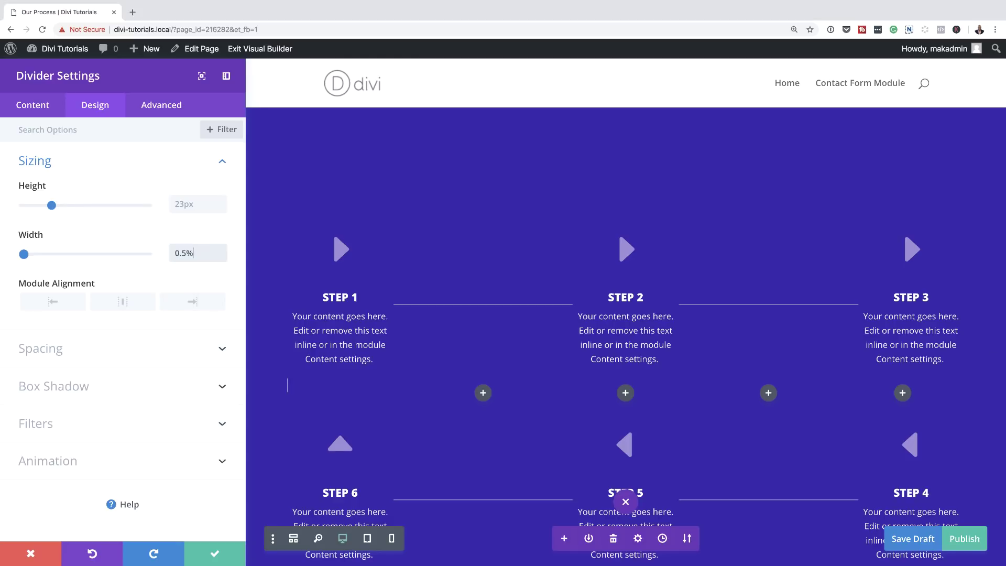
left_click(128, 308)
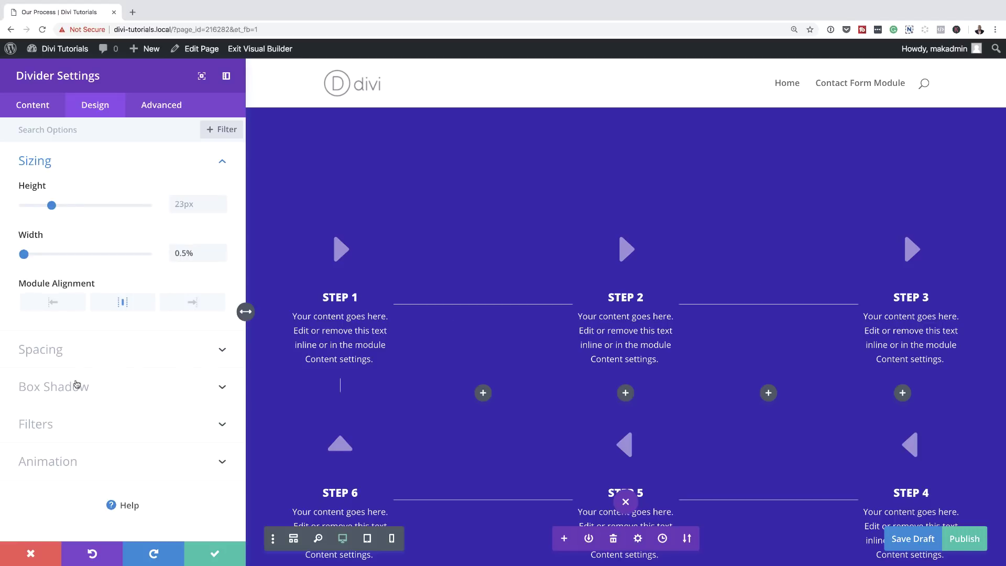
- Set the divider's top margin to 20px and linked top and bottom padding to 120px, and save the module
left_click(52, 354)
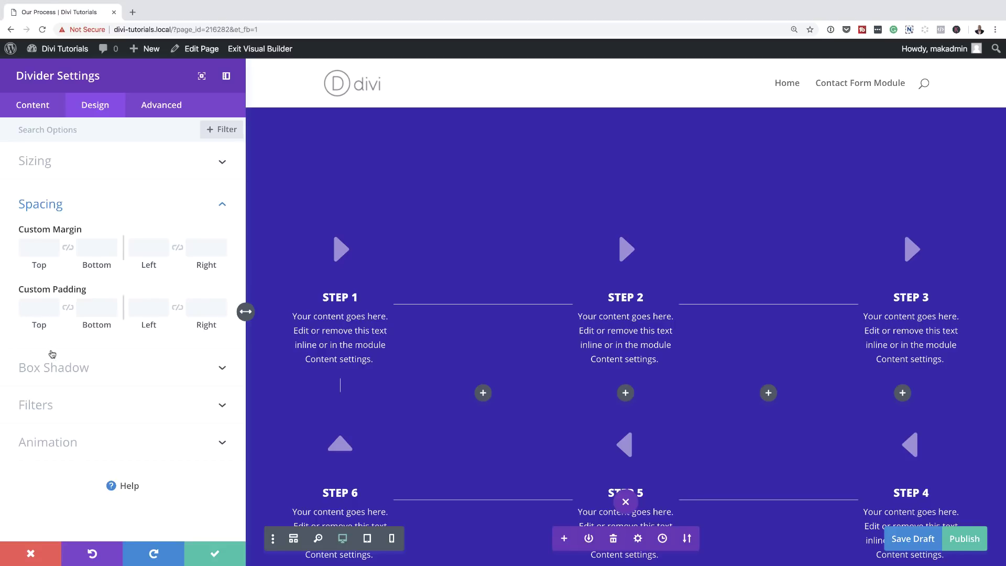
left_click(36, 246)
type("20px")
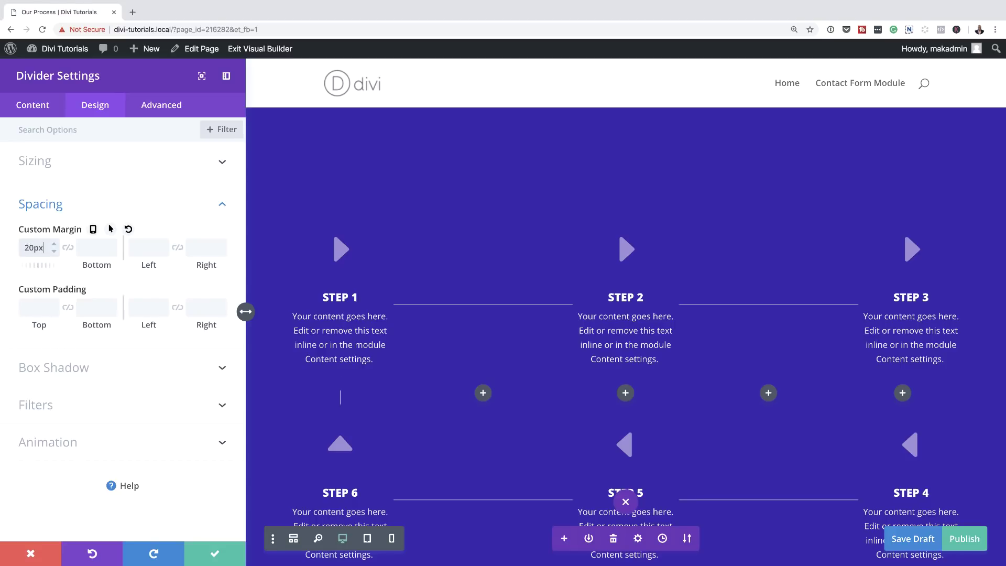
left_click(37, 308)
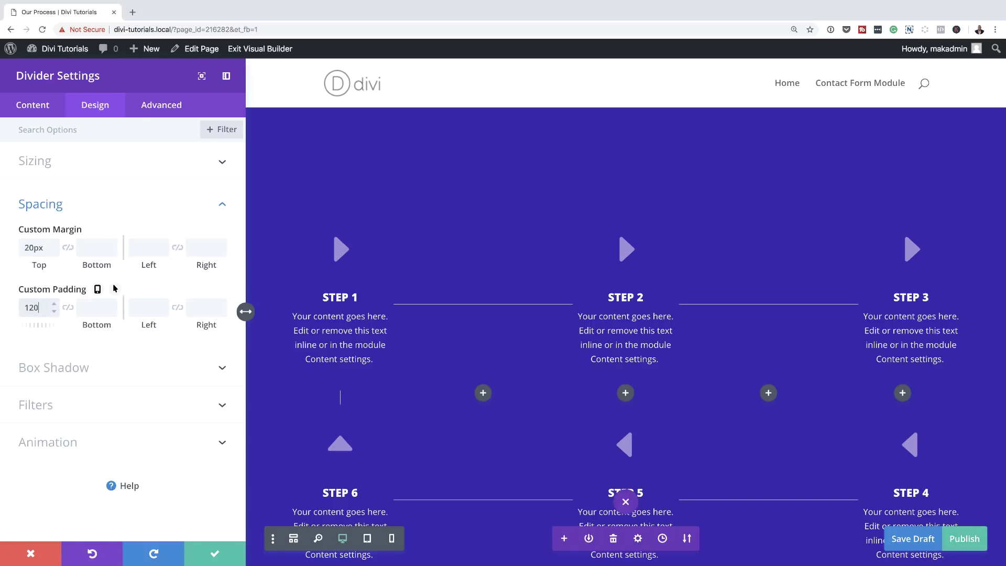
type("120px")
left_click(68, 308)
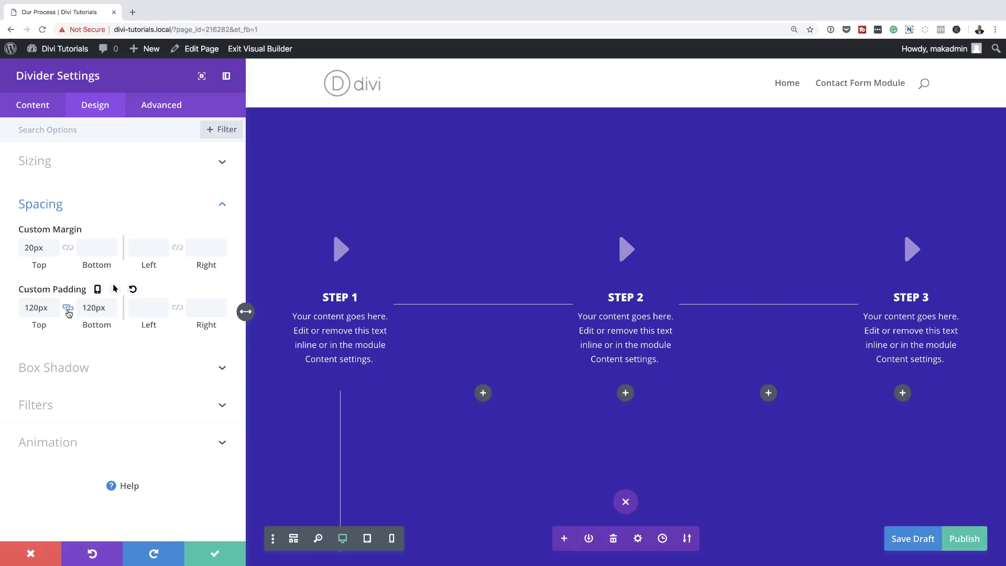
scroll(823, 351, "down", 5)
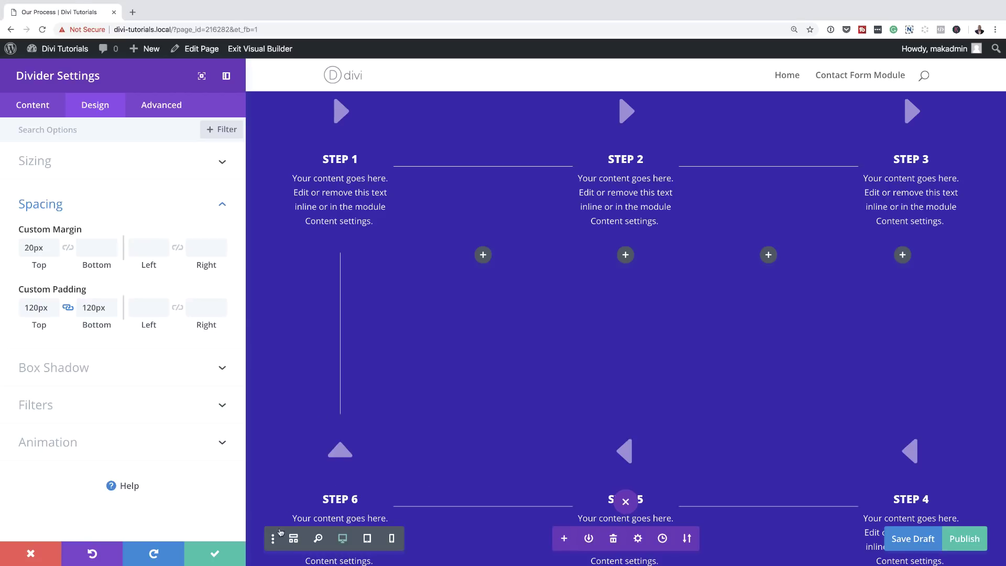
left_click(215, 554)
- Insert a Text module in the middle row's center column and replace its content with the Heading 2 text "approach"
mouse_move(128, 277)
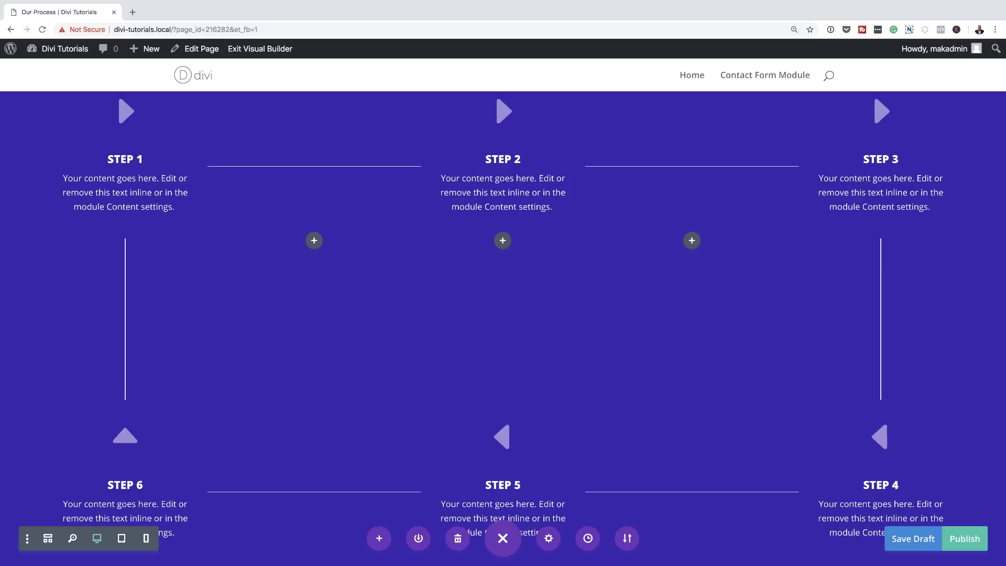
left_click(503, 241)
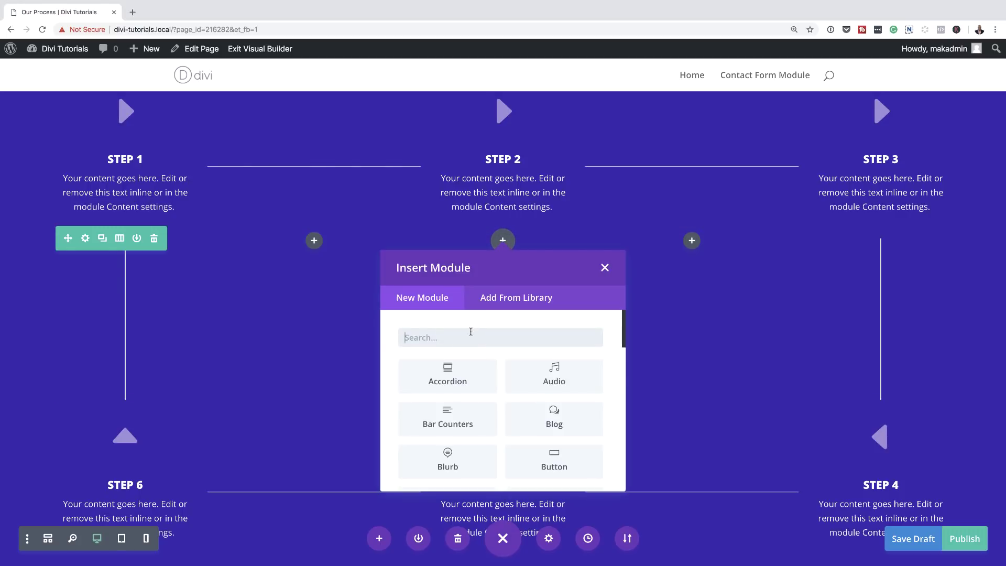
type("text")
left_click(459, 375)
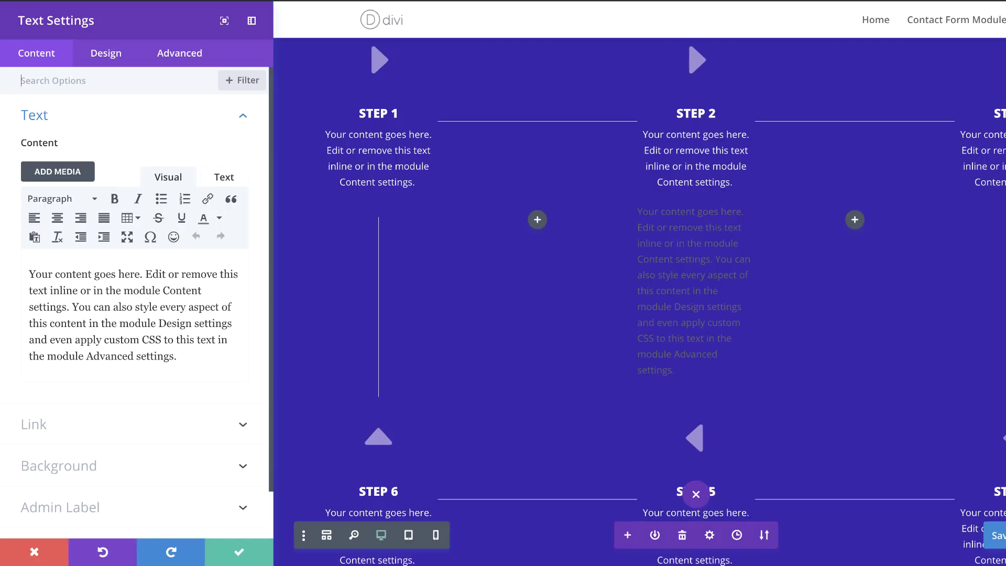
key("ctrl+a")
type("approach")
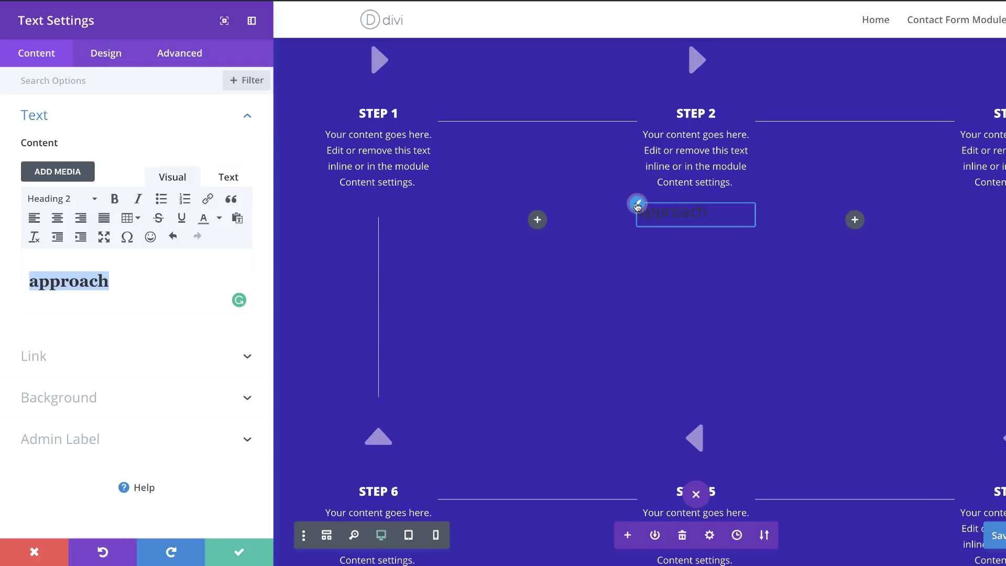
- Open the design settings of the "approach" heading and set Heading 2 to Ultra Bold weight with centered alignment
left_click(636, 205)
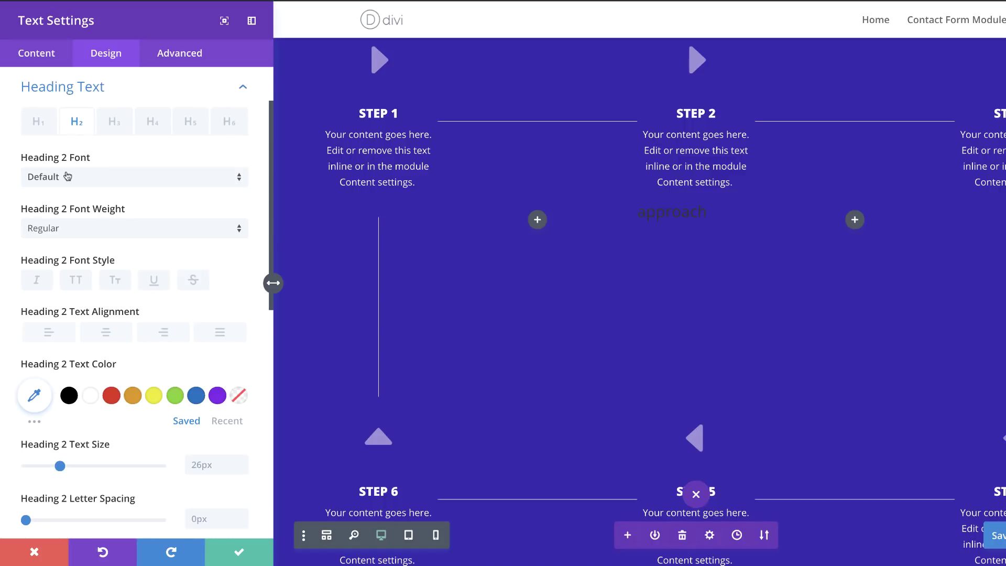
left_click(79, 229)
left_click(92, 327)
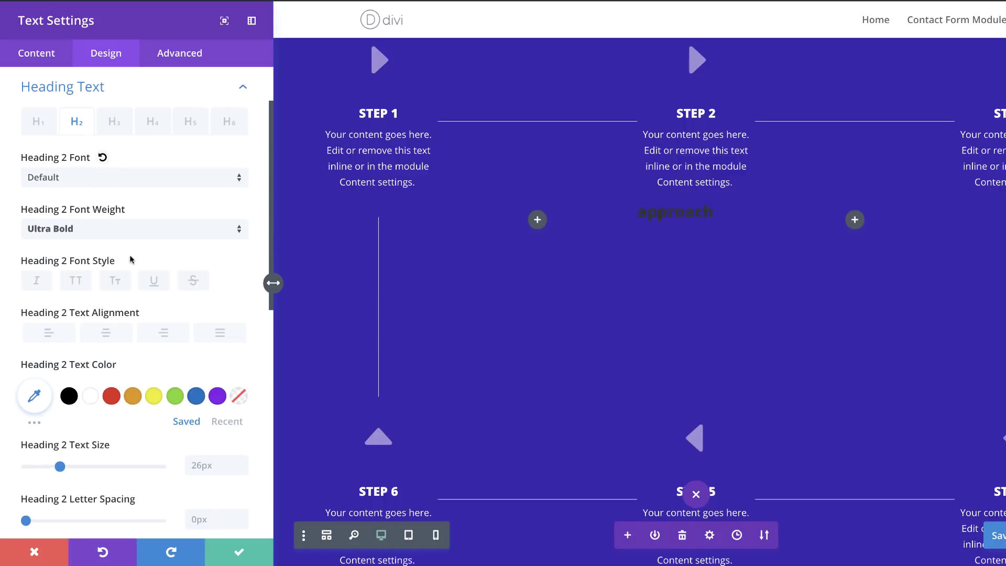
left_click(107, 336)
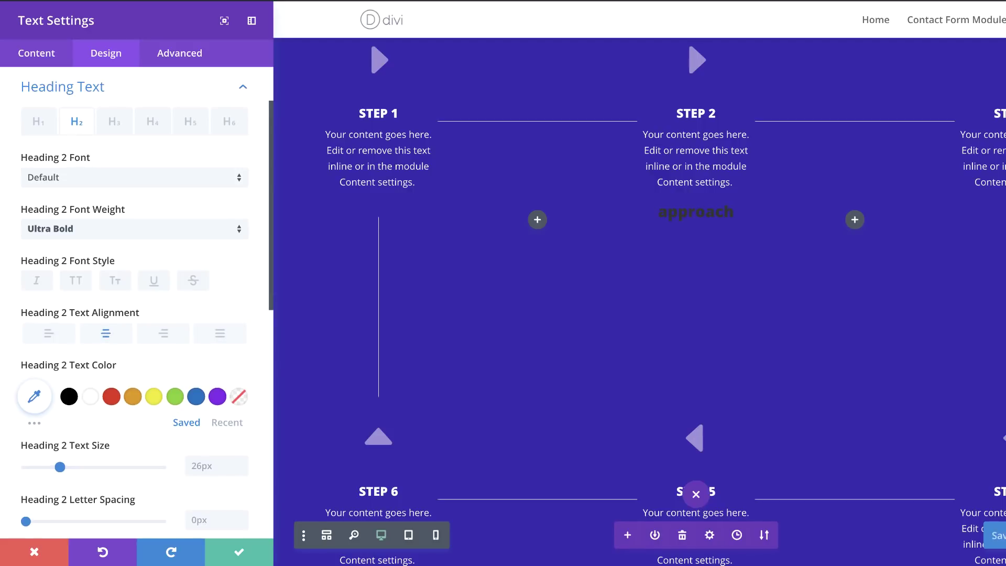
- Set the Heading 2 text color to rgba(255,255,255,0.09)
left_click(37, 397)
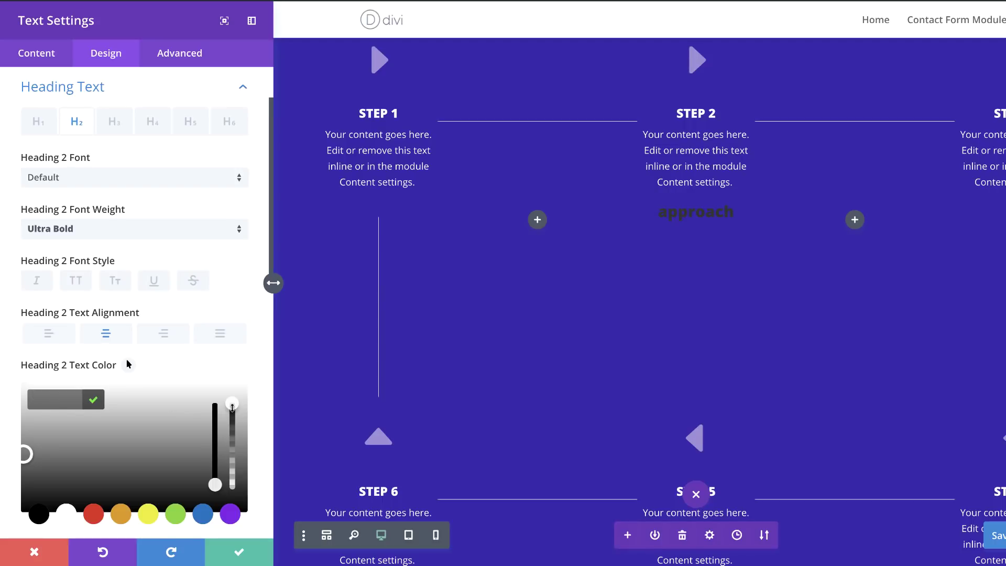
left_click_drag(234, 406, 232, 422)
left_click(52, 398)
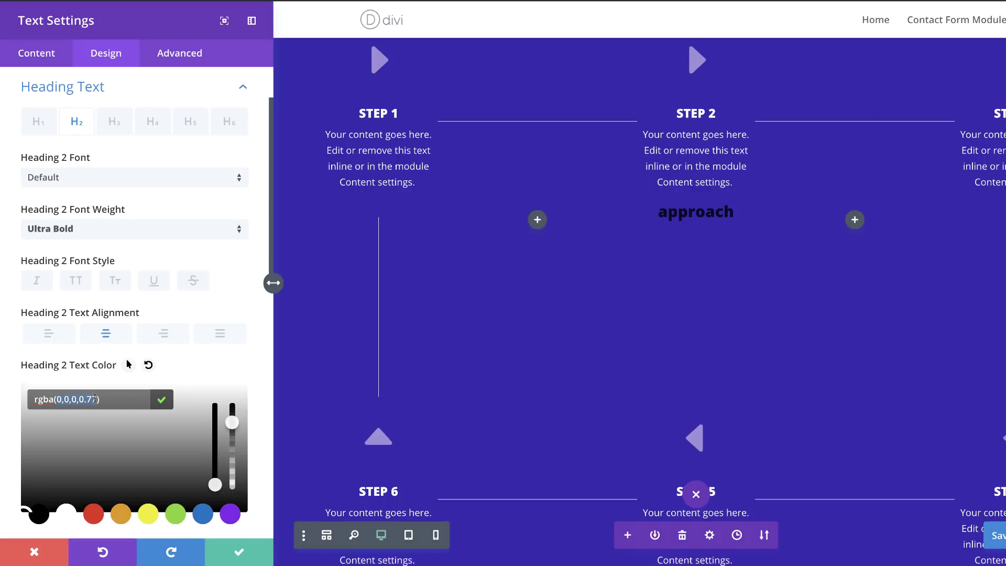
type("255,255,255,0.09")
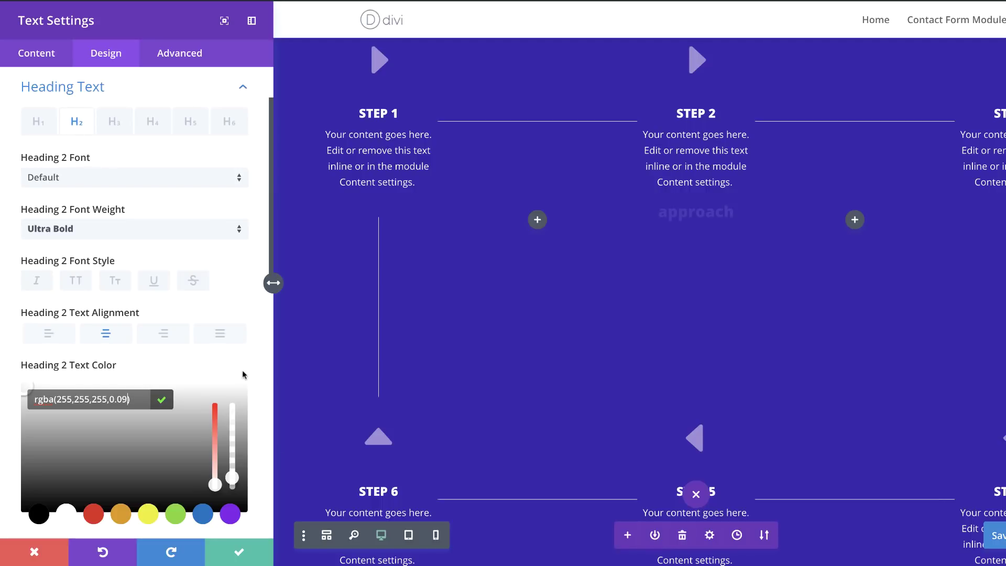
- Enlarge the Heading 2 text size to 220px for desktop
scroll(244, 375, "down", 4)
scroll(244, 376, "down", 2)
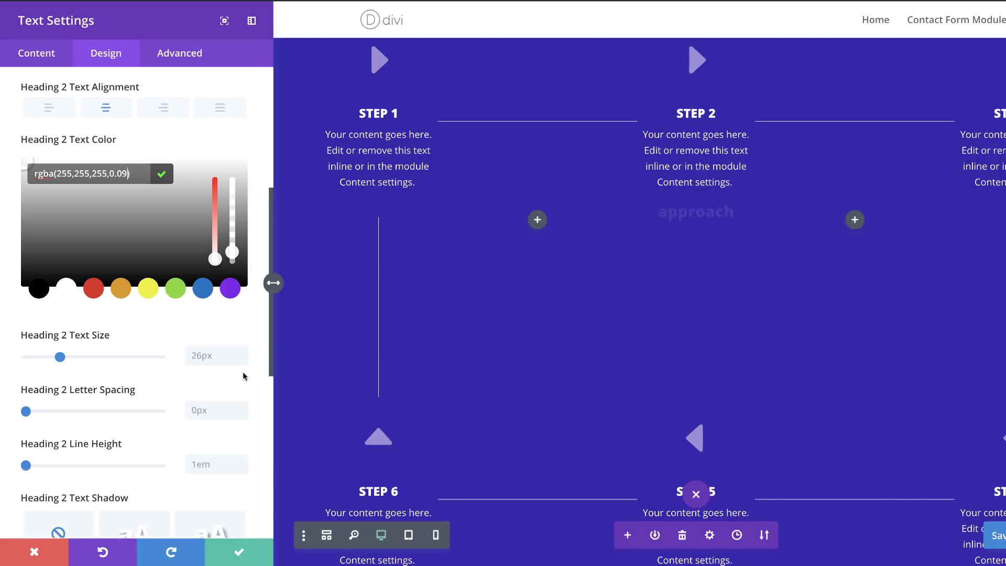
left_click_drag(60, 307, 108, 308)
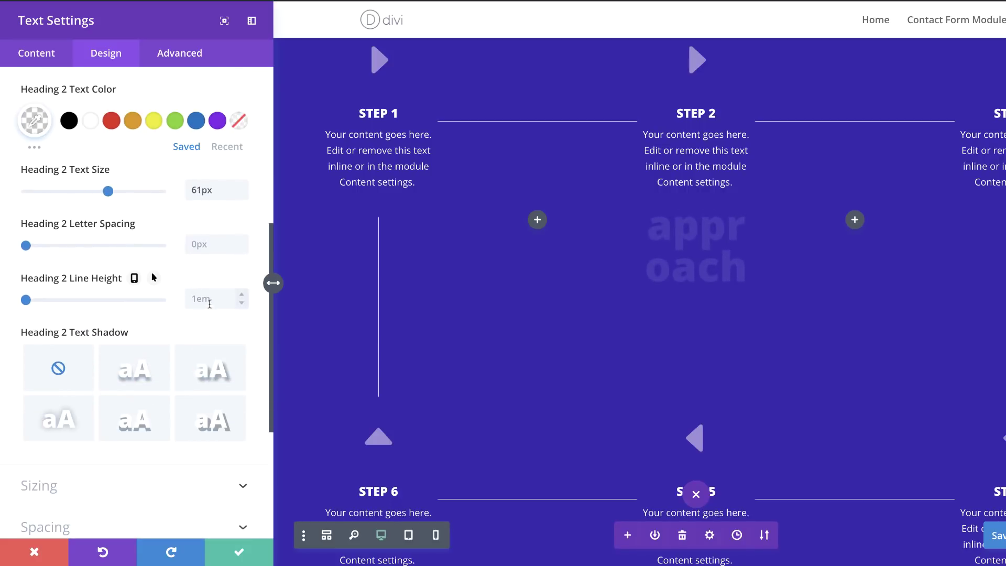
double_click(216, 190)
type("2")
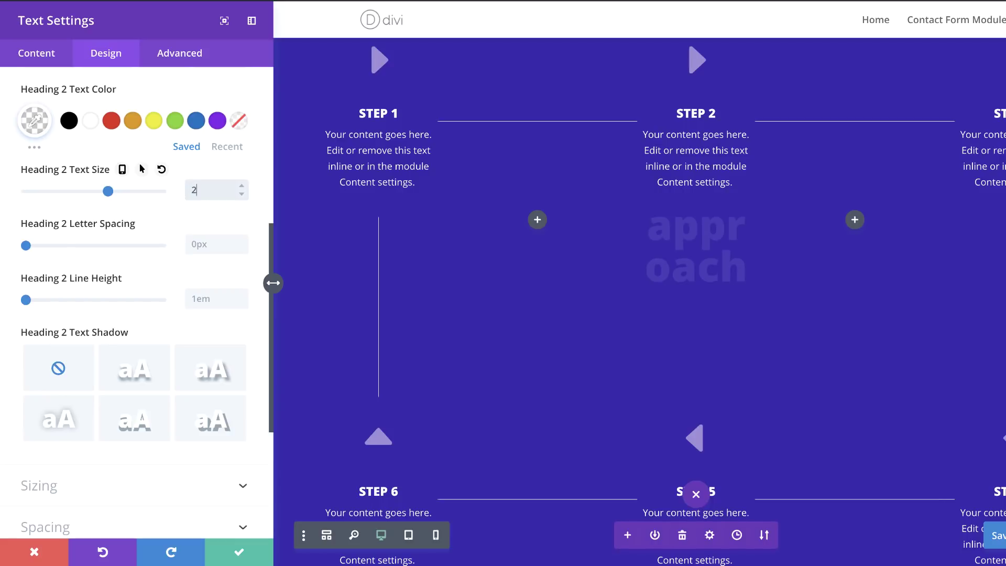
type("20px")
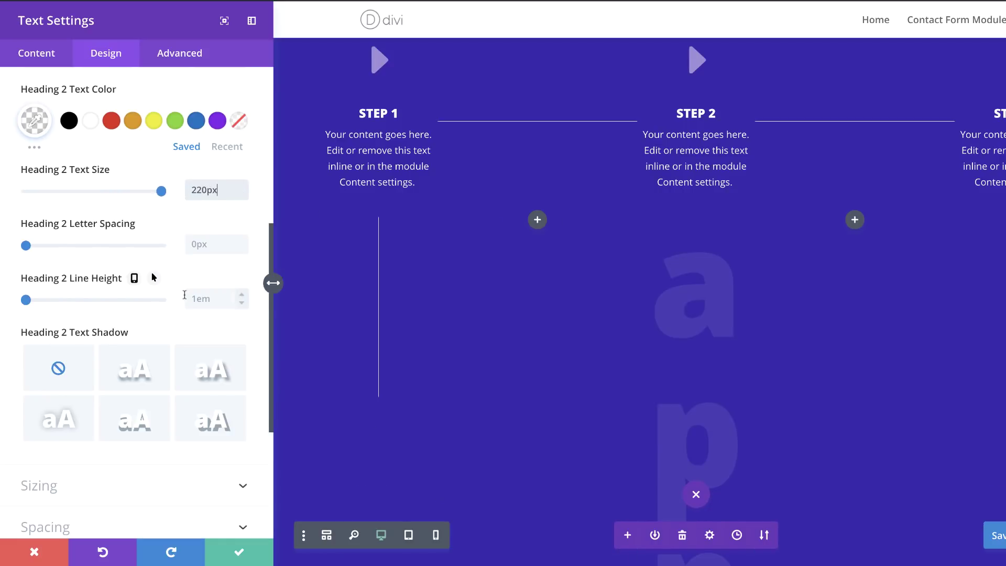
- Set responsive Heading 2 text sizes of 150px for tablet and 100px for phone, and return to the desktop value
scroll(178, 293, "up", 1)
scroll(188, 299, "up", 1)
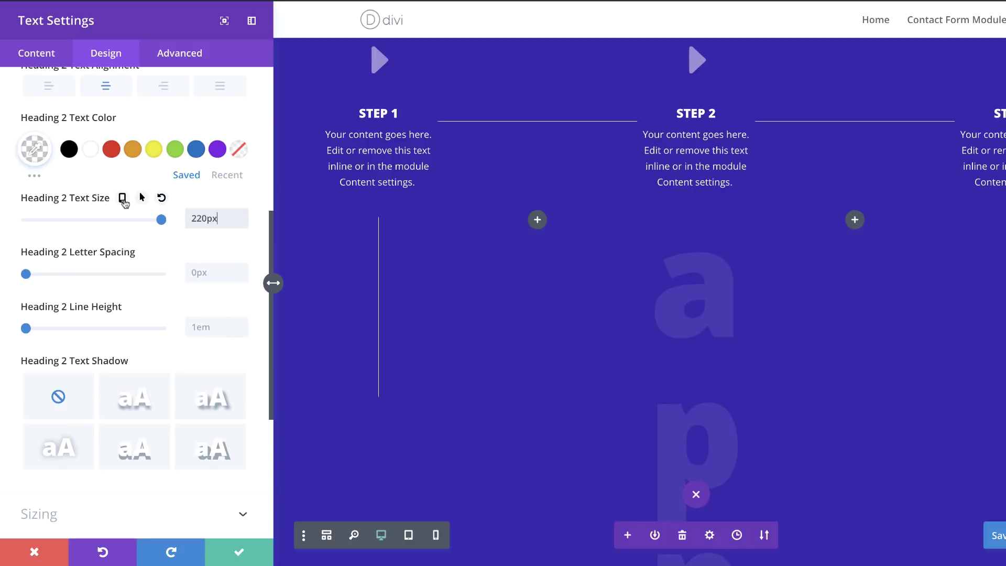
left_click(122, 200)
left_click(133, 234)
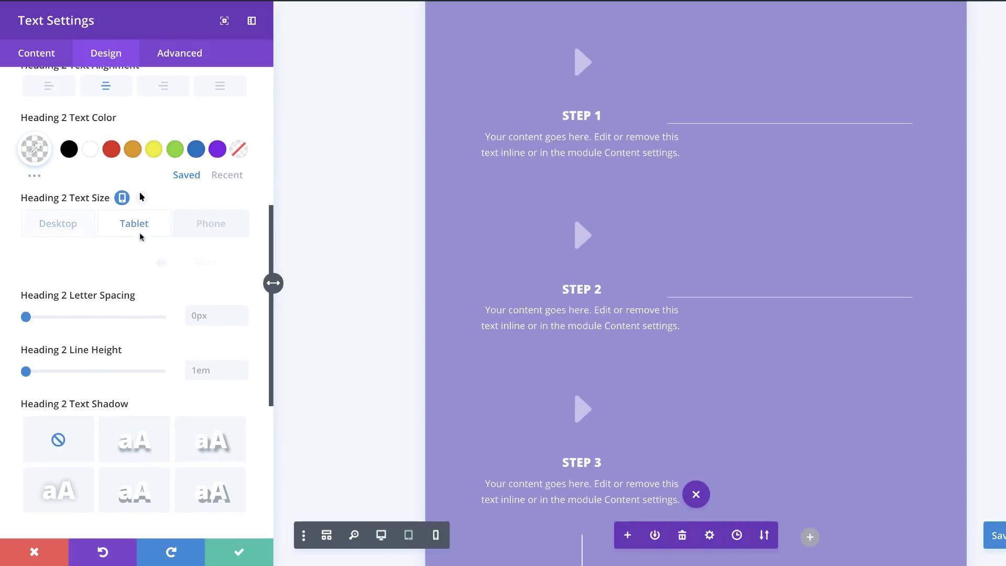
left_click(200, 262)
type("150")
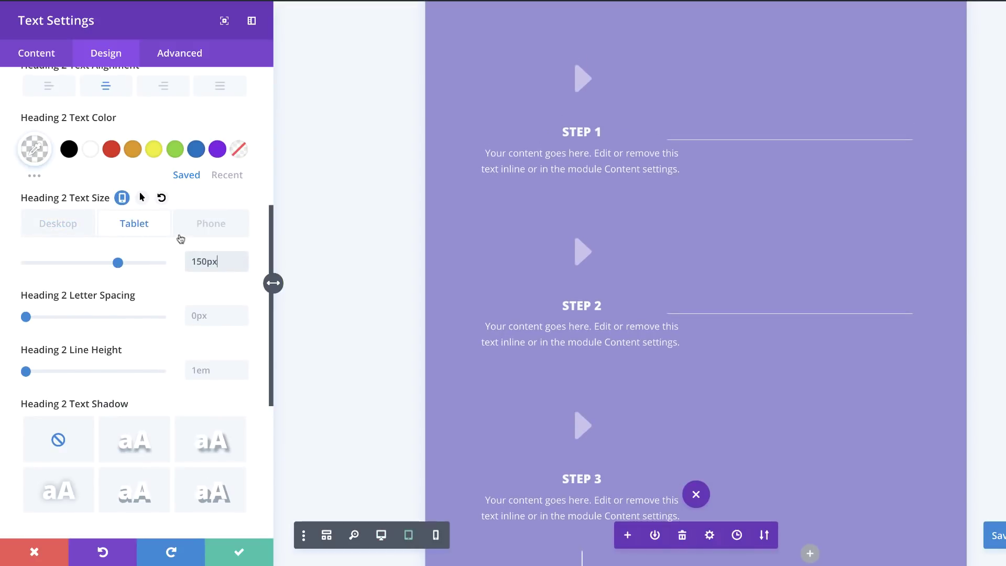
left_click(211, 223)
left_click(197, 259)
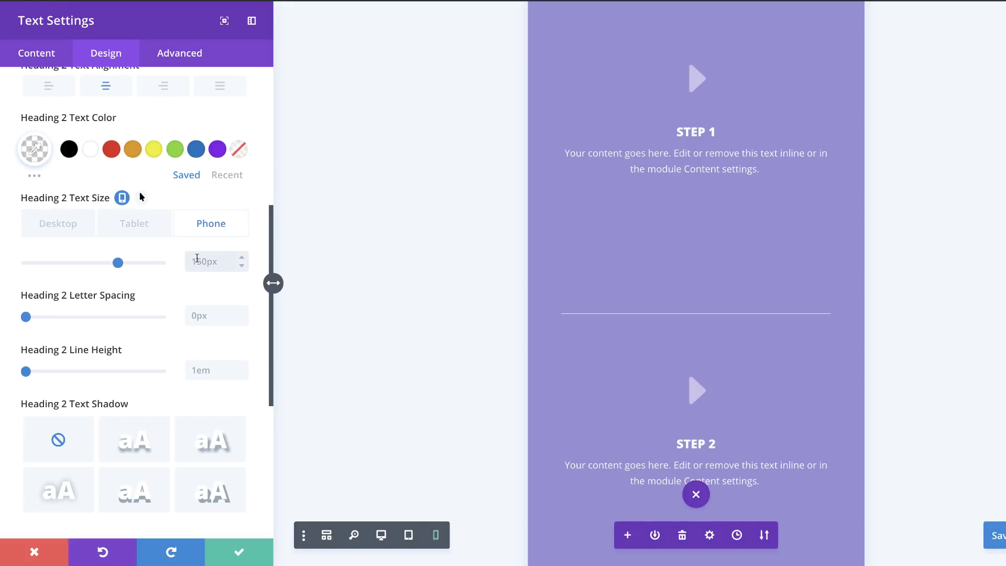
type("100")
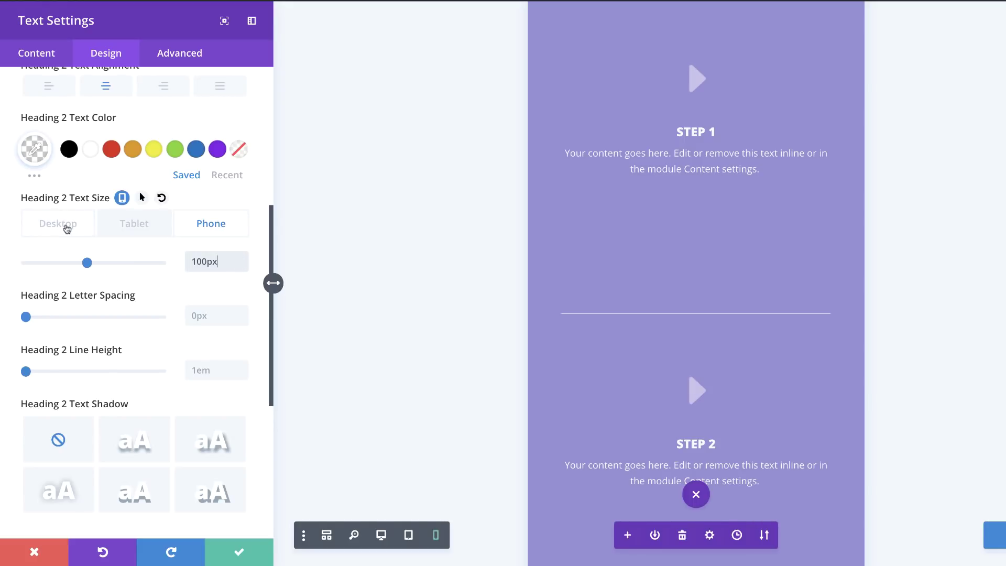
left_click(66, 229)
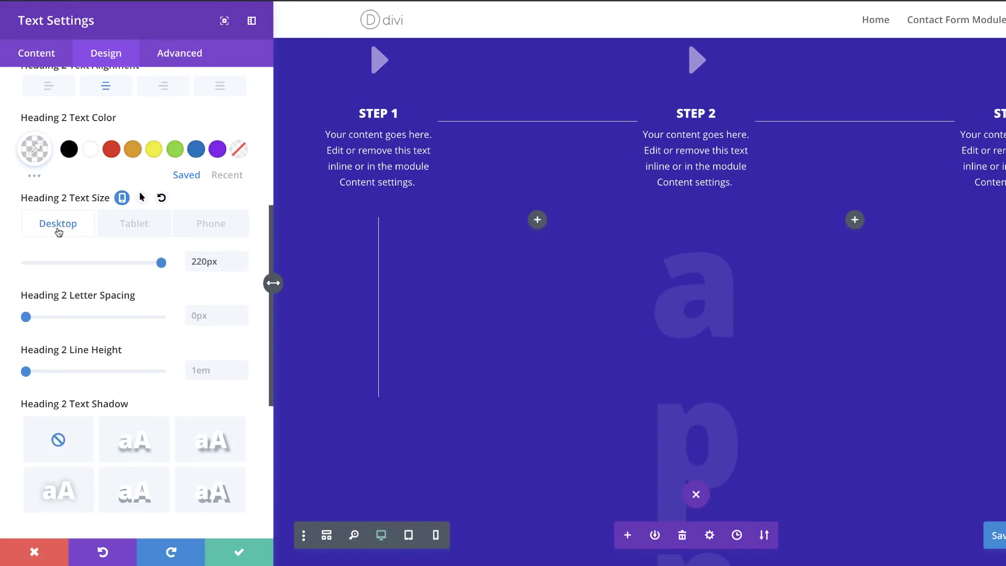
- Set the Heading 2 letter spacing to -50px on desktop and go through its responsive tablet and phone variants
scroll(136, 309, "down", 2)
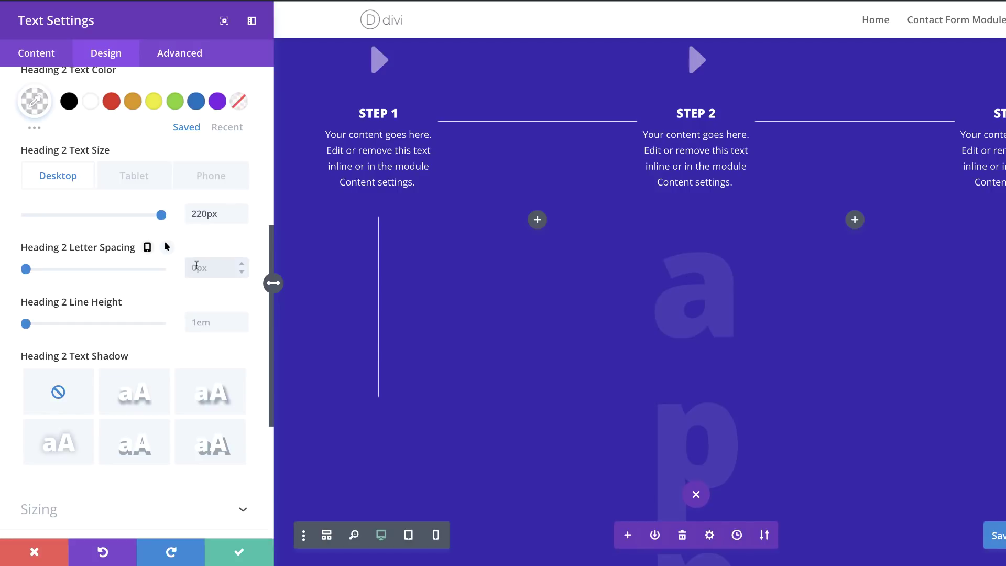
left_click(196, 267)
type("-50")
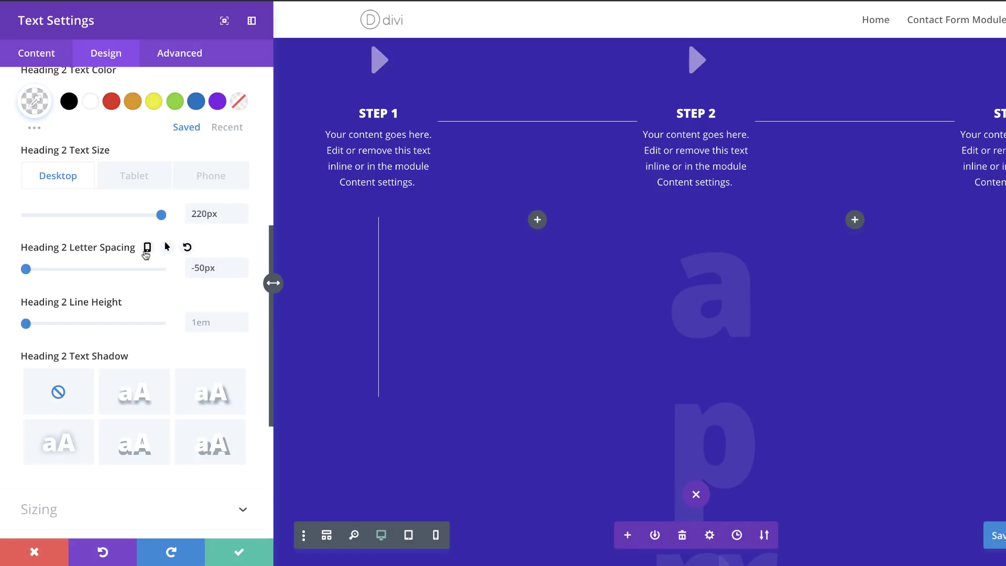
left_click(148, 248)
left_click(137, 273)
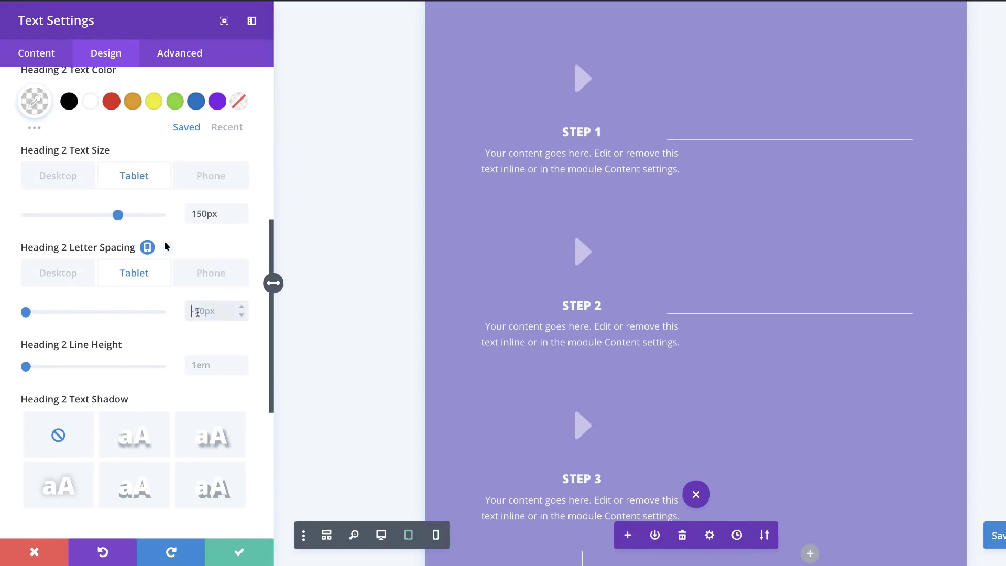
left_click(211, 273)
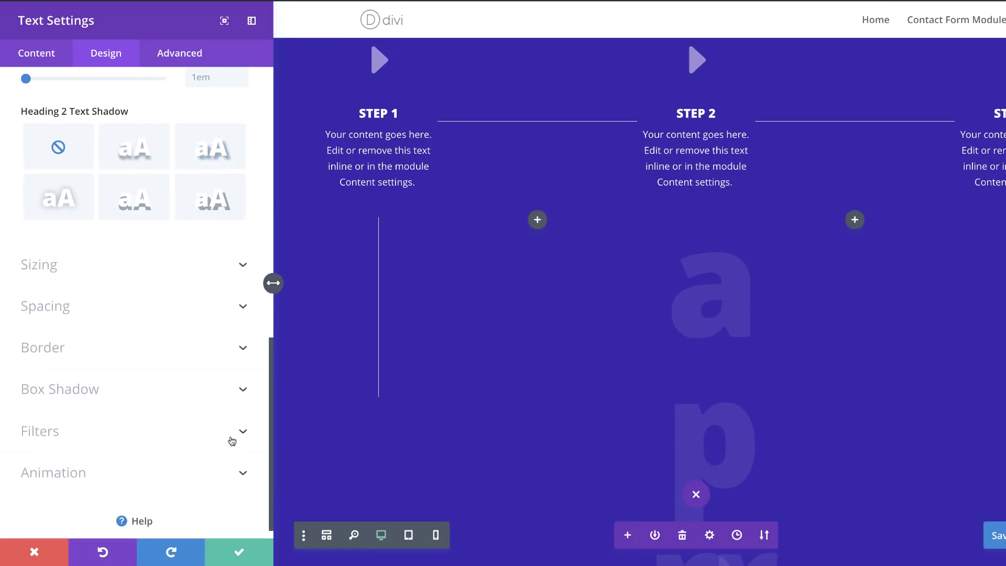
- Give the "approach" heading a 30px top margin and linked -800px left and right margins, and save the module
left_click(65, 311)
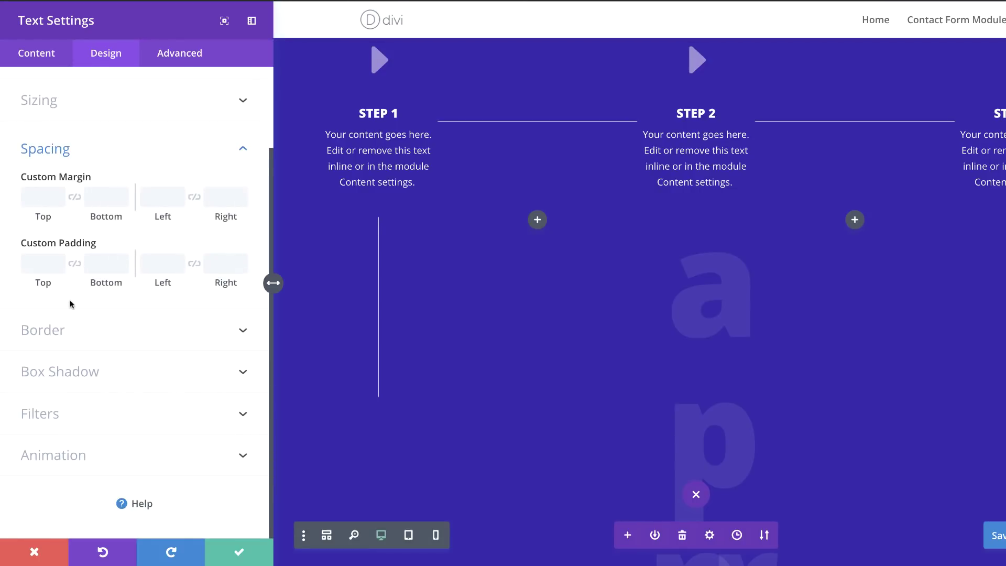
left_click(44, 199)
left_click(44, 198)
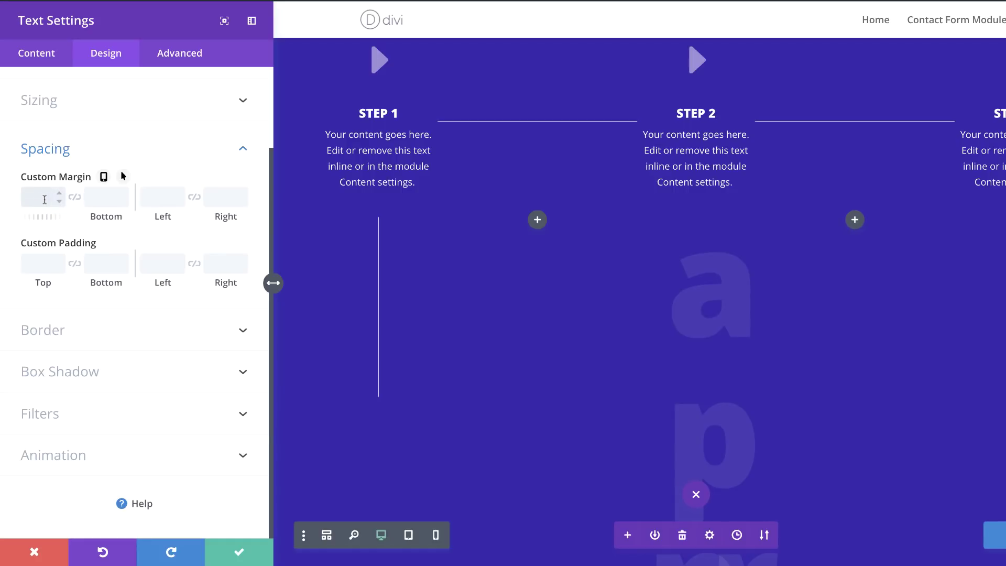
type("30")
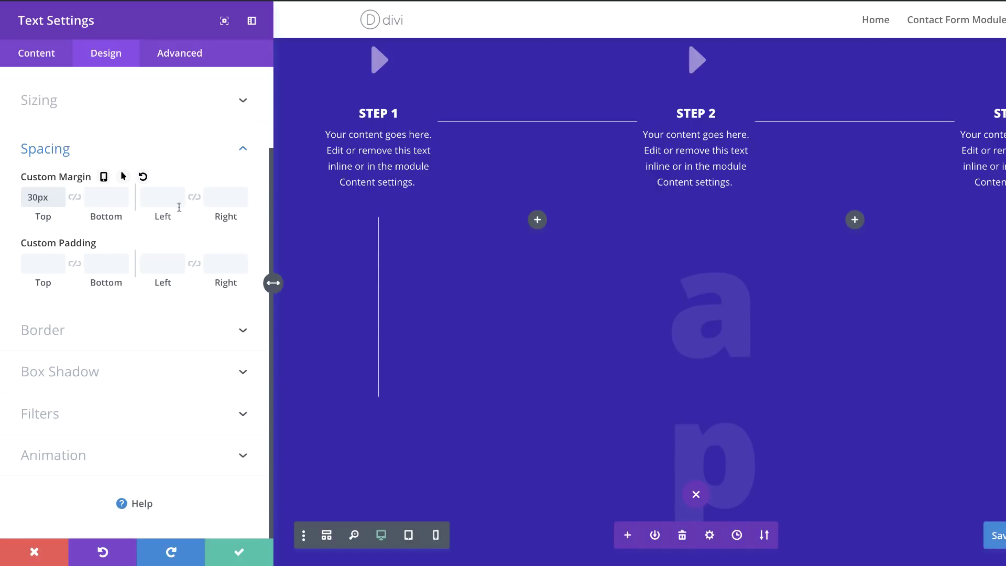
left_click(157, 197)
type("-800px")
left_click(212, 197)
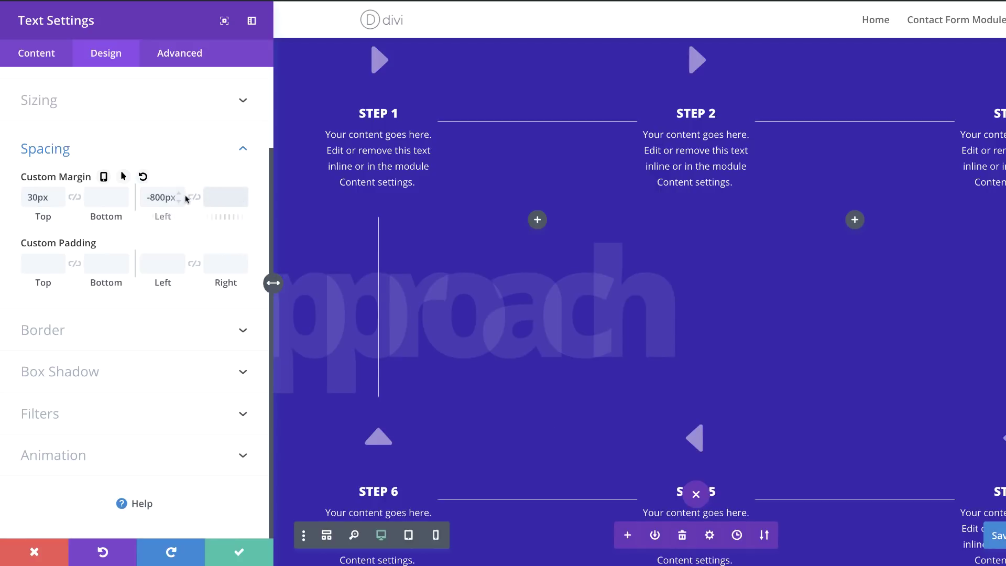
left_click(194, 199)
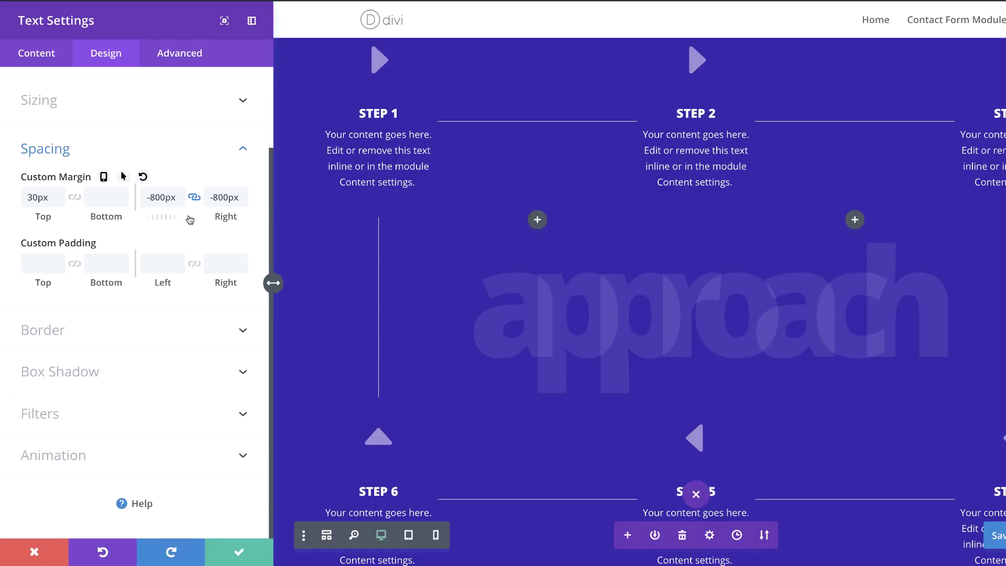
left_click(239, 552)
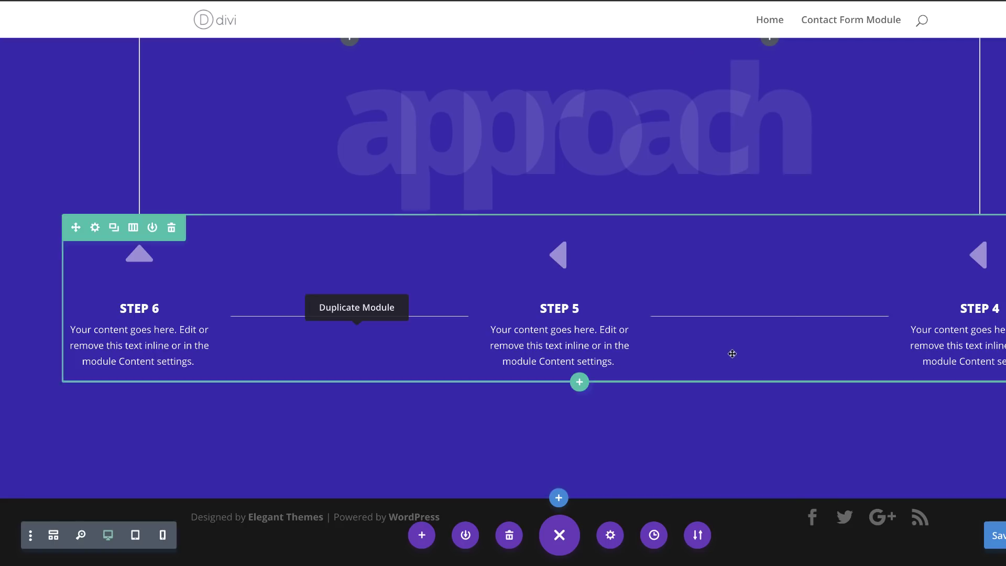
- Add a new regular section with a single-column row below the process steps, without inserting a module
scroll(740, 282, "up", 3)
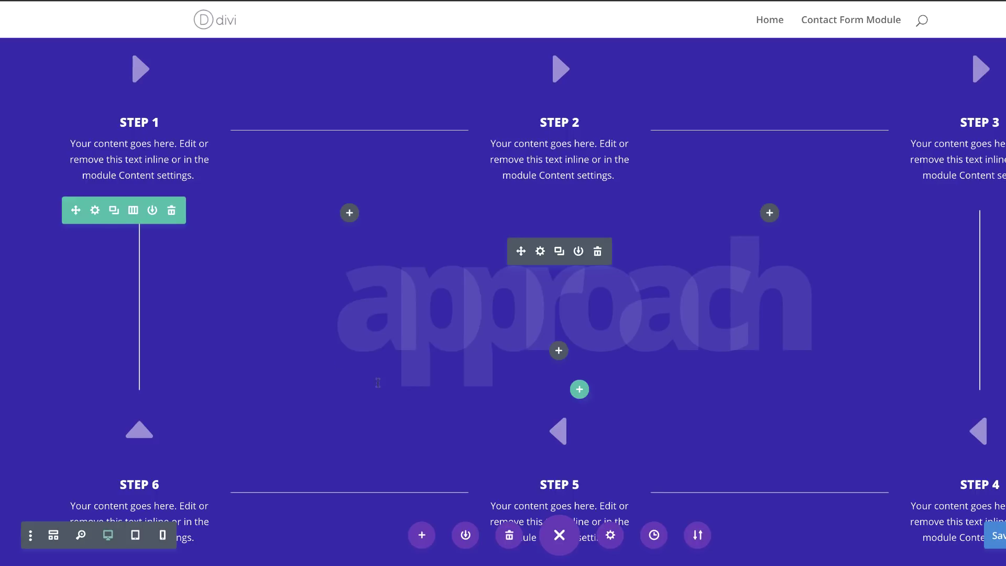
scroll(378, 382, "down", 3)
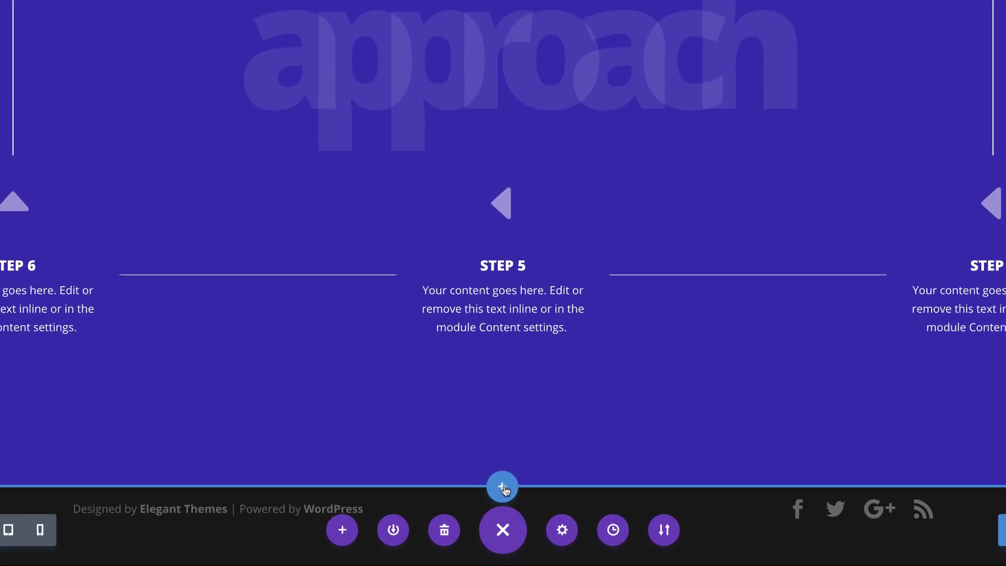
left_click(561, 496)
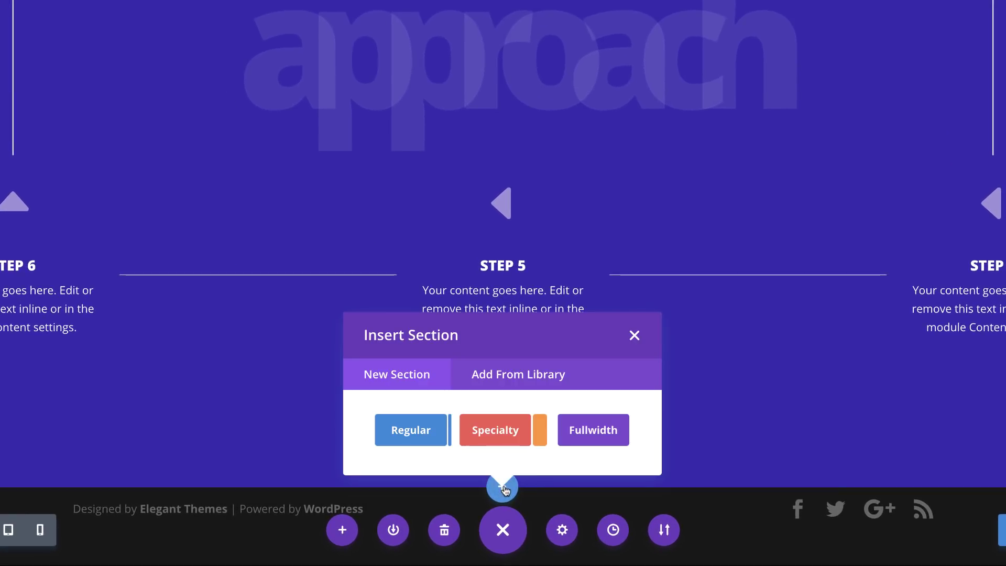
left_click(424, 433)
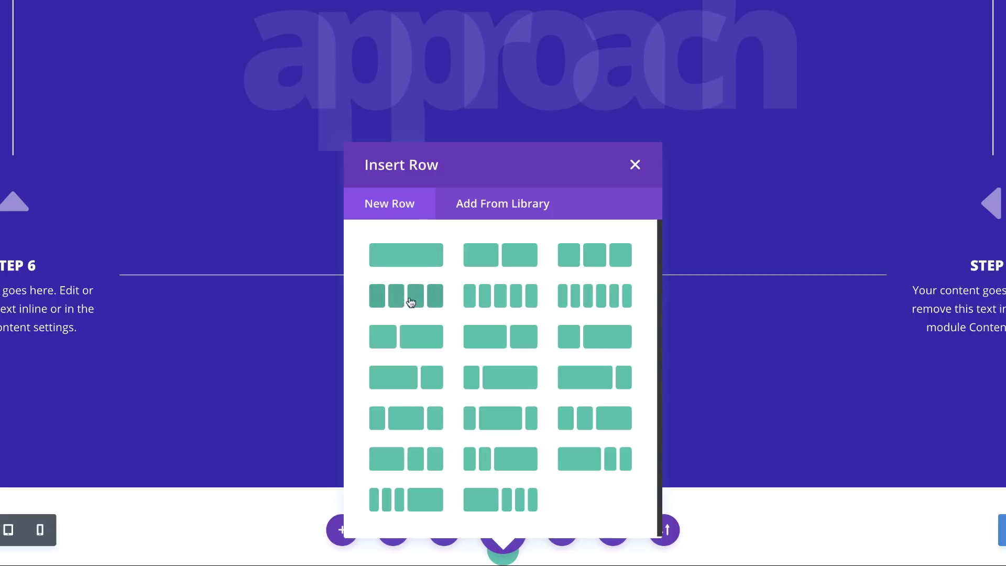
left_click(411, 257)
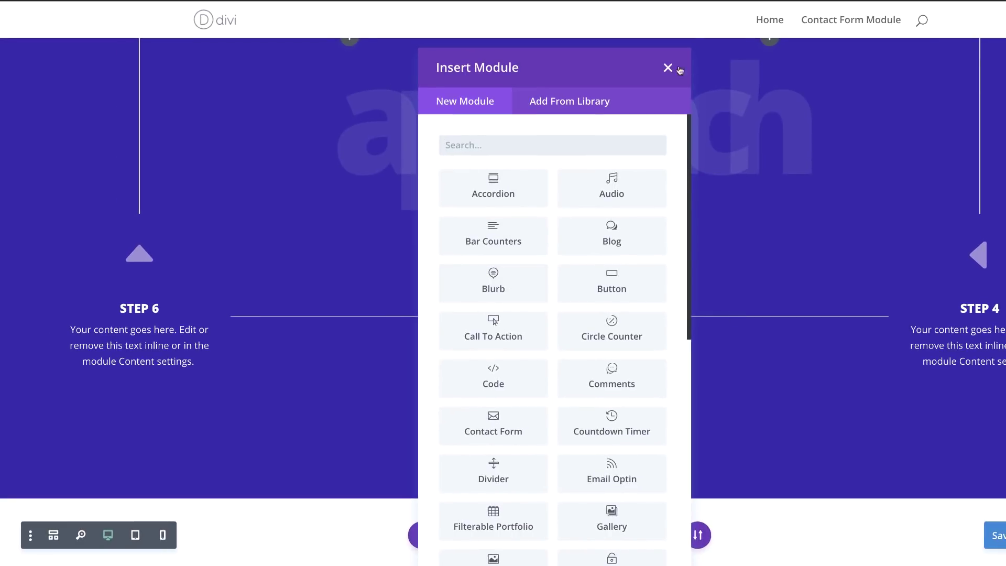
left_click(678, 68)
- Open the new section's settings and set its background color to #3a1dad
scroll(508, 332, "down", 3)
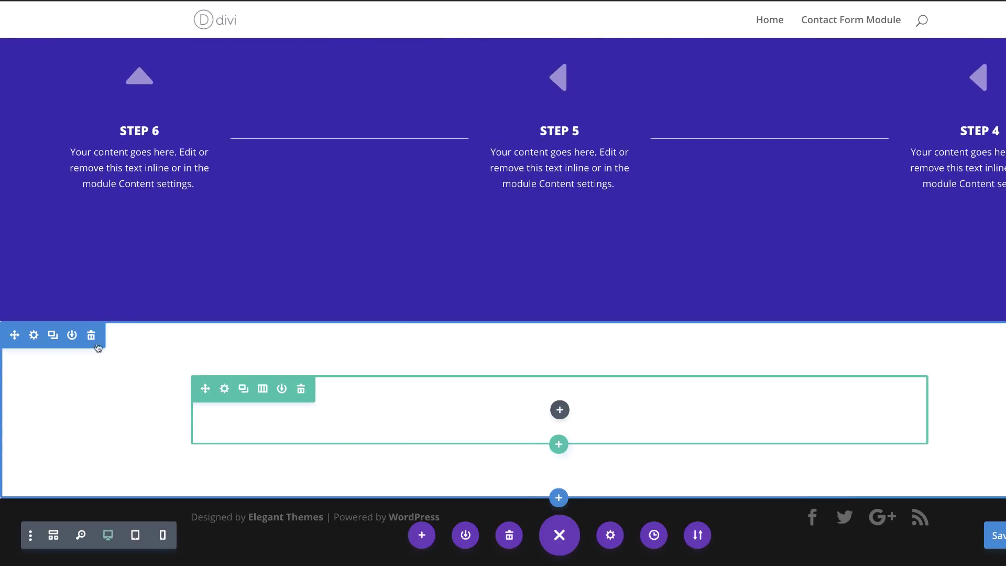
left_click(34, 336)
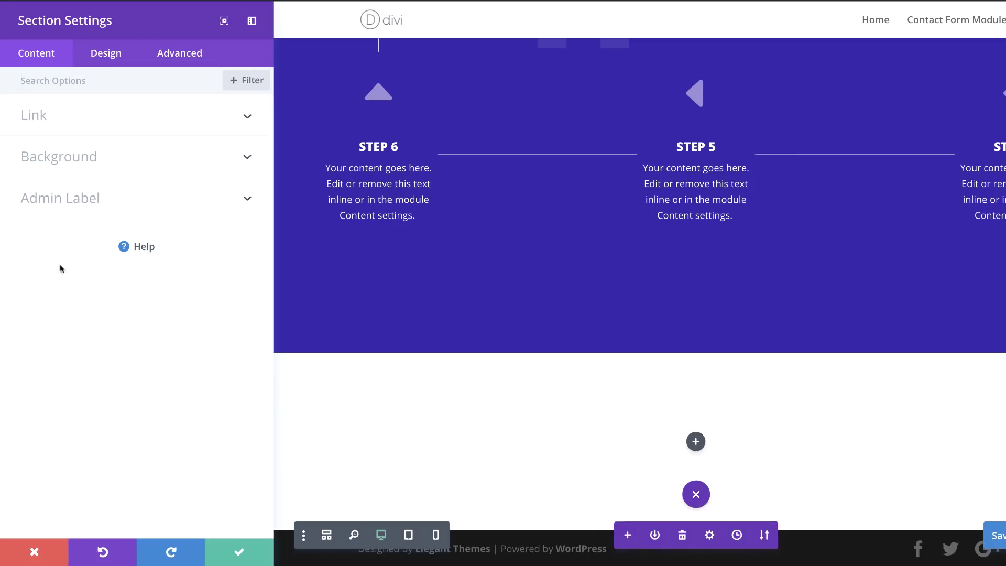
left_click(69, 158)
left_click(135, 293)
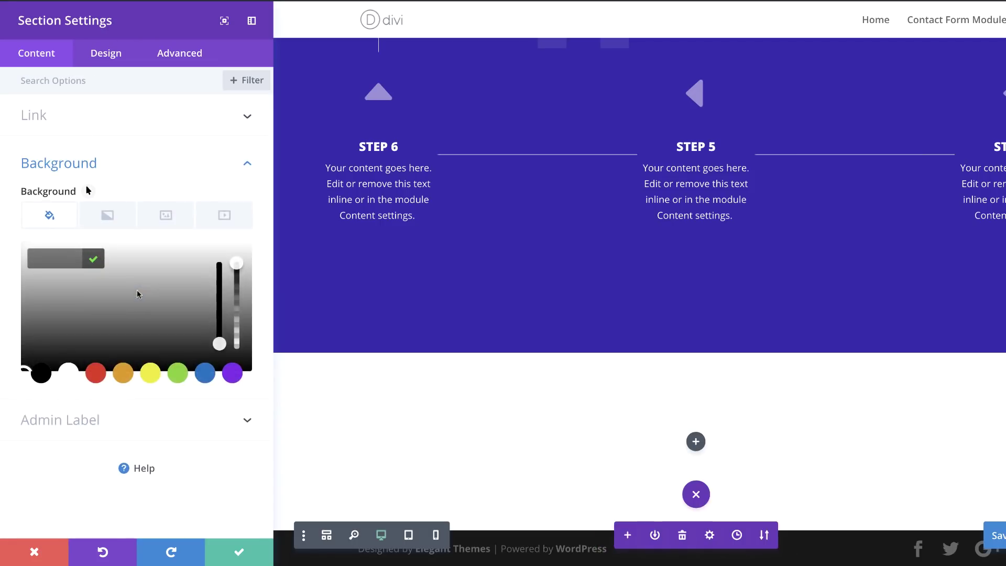
left_click(55, 258)
left_click(47, 283)
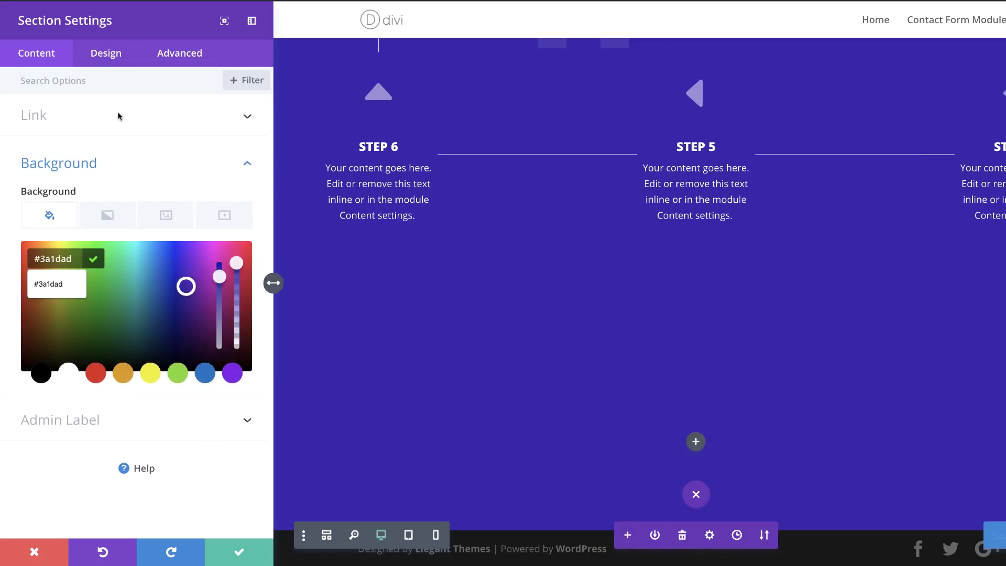
- Set the new section's top and bottom padding to a linked 170px
left_click(106, 55)
left_click(61, 242)
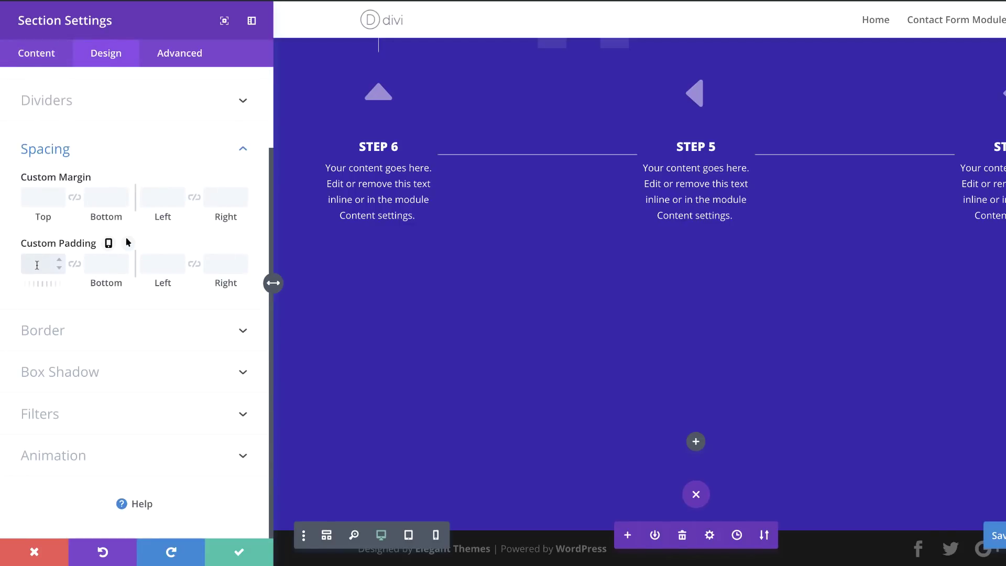
type("170")
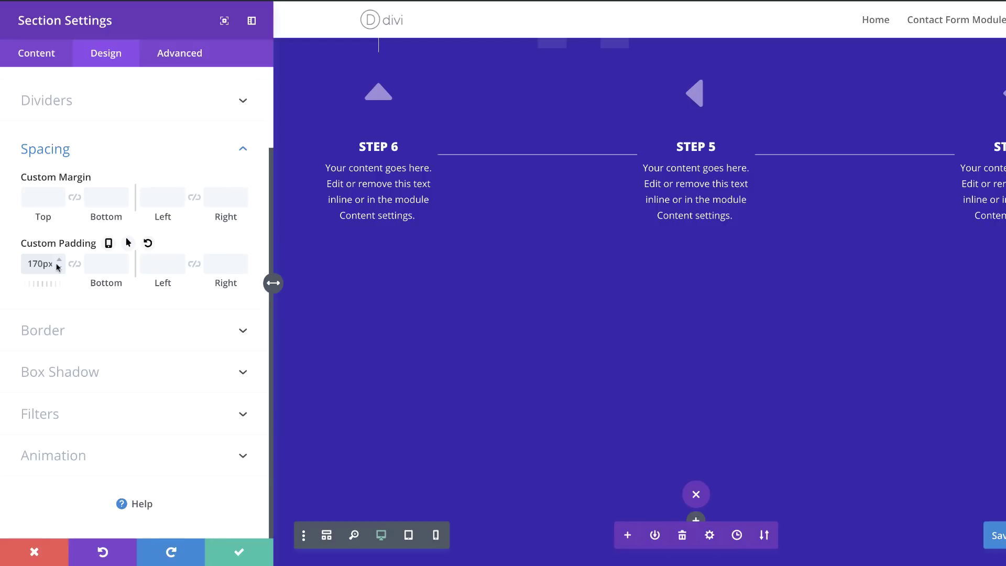
left_click(74, 265)
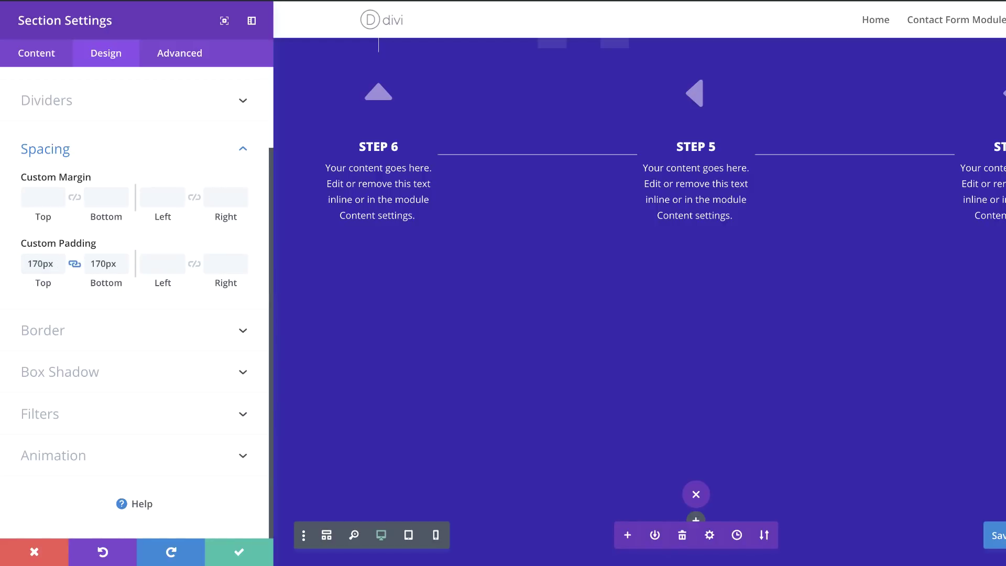
- Try disabling the new section on desktop, and enable it there again
left_click(181, 55)
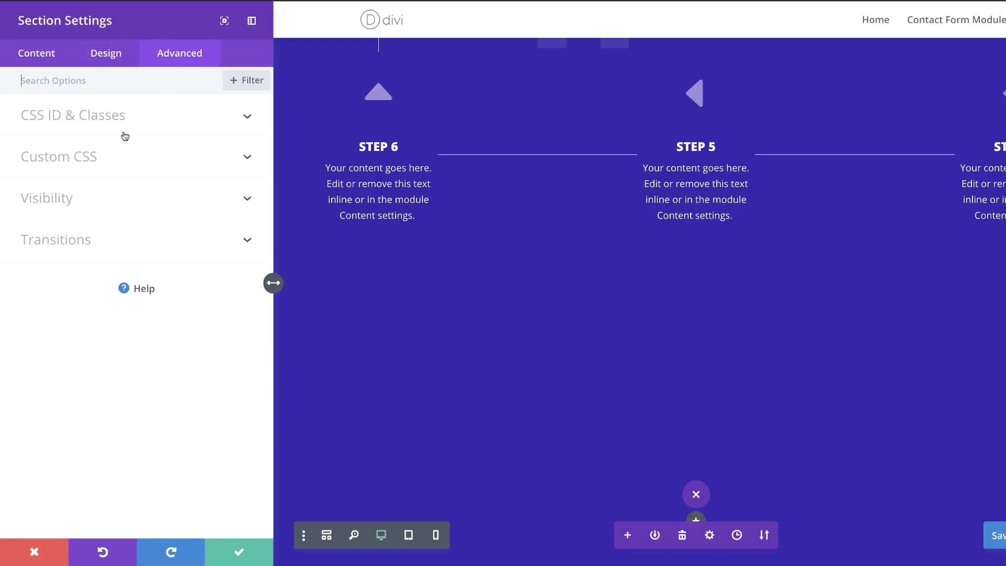
left_click(68, 204)
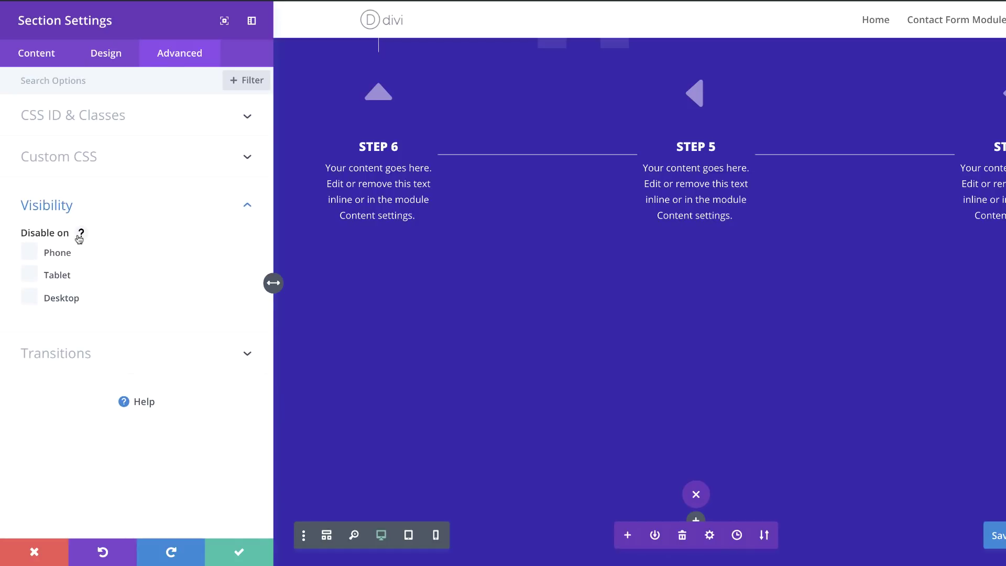
left_click(30, 299)
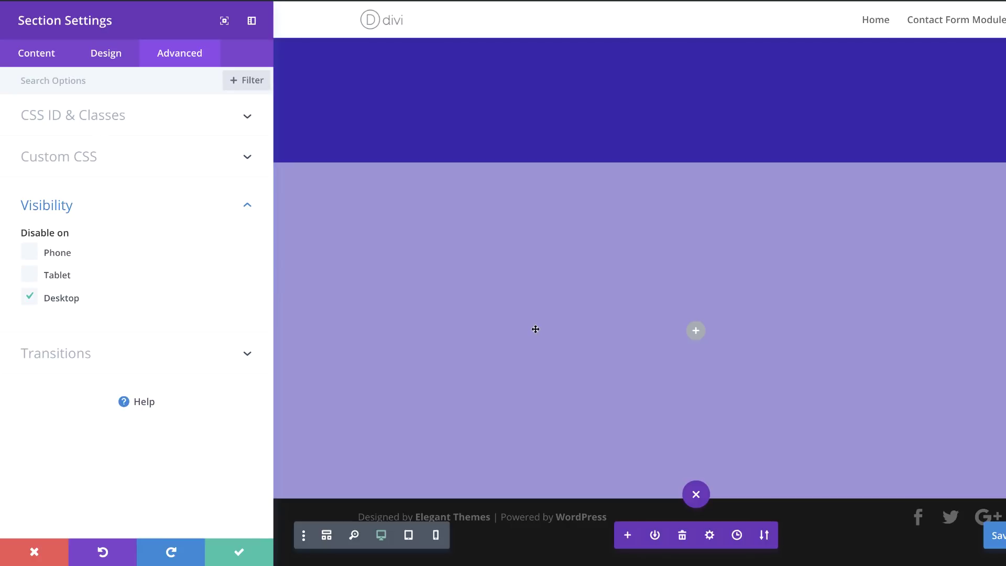
left_click(30, 299)
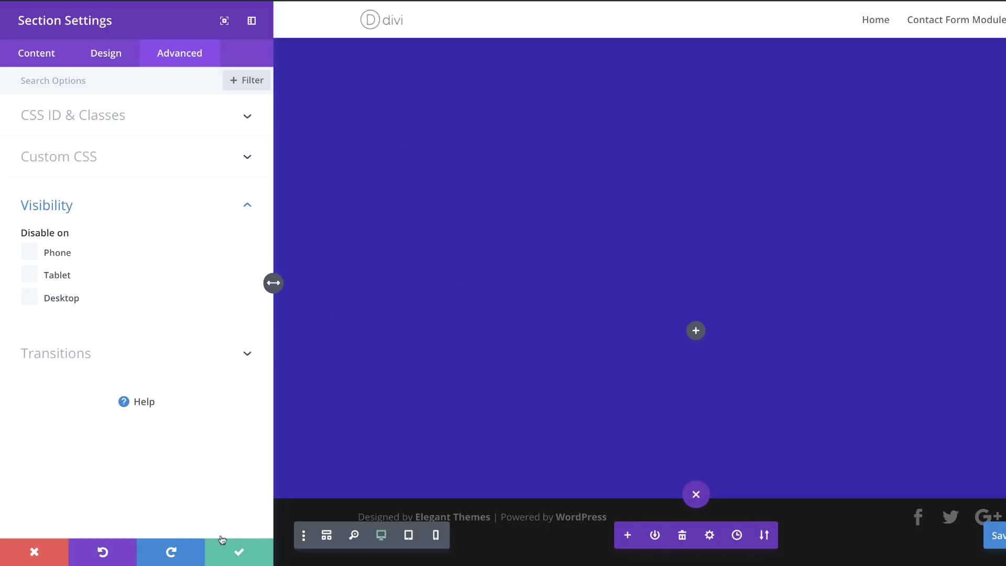
- Save the section settings and place a copy of the "approach" text module in the new section's row
left_click(238, 555)
scroll(709, 253, "up", 1)
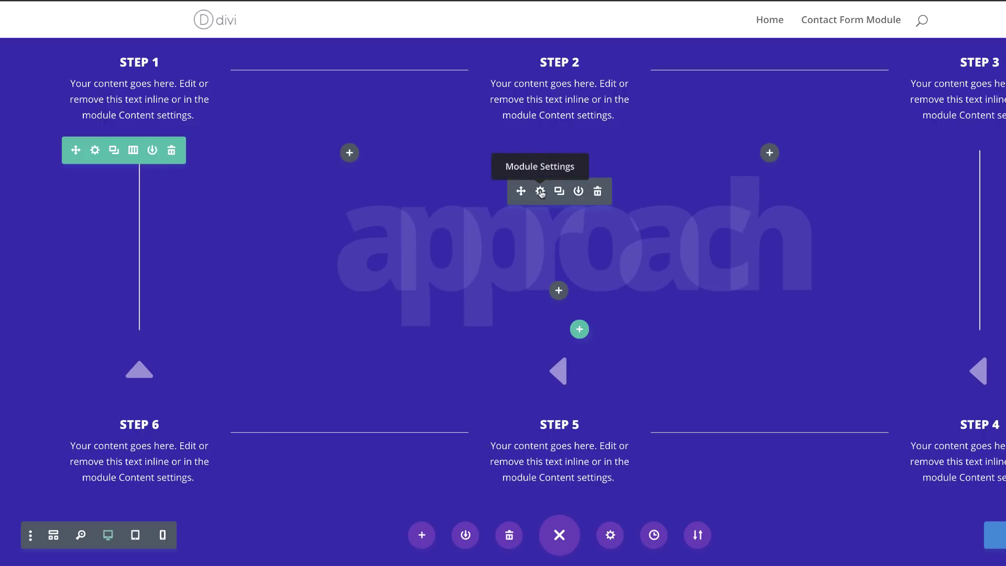
scroll(562, 312, "down", 8)
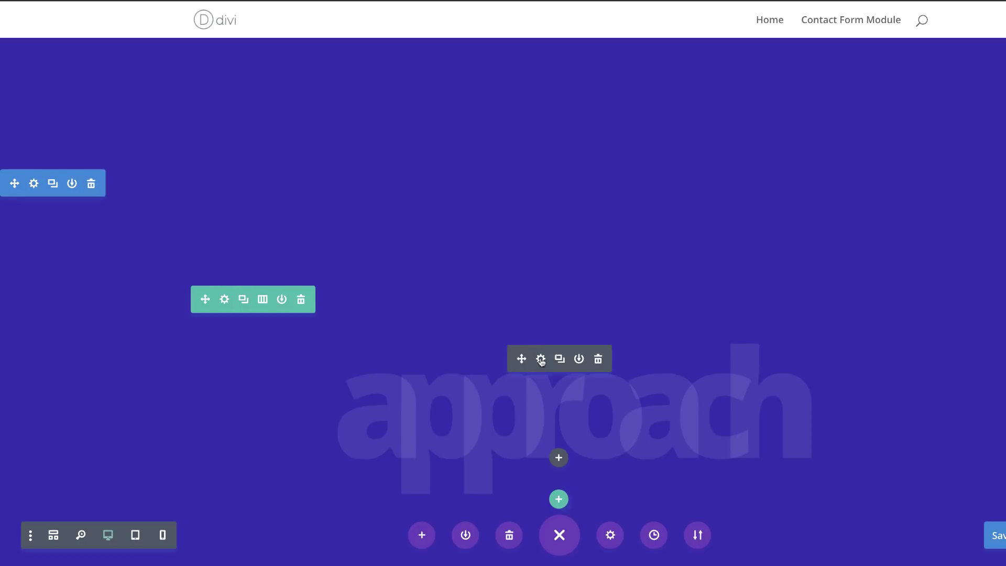
- Open the design settings of the copied "approach" heading and set its Heading 2 font style to uppercase
left_click(541, 359)
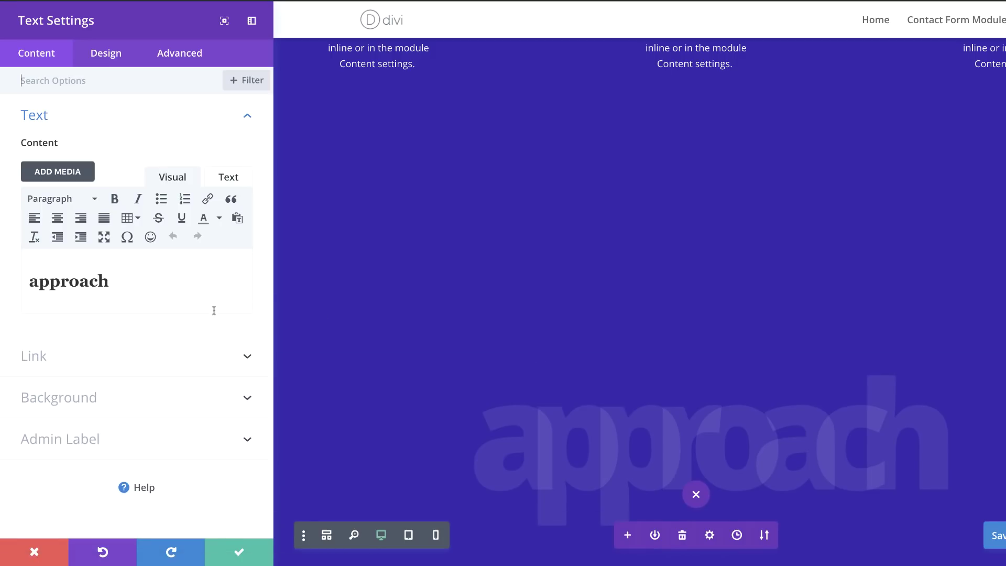
left_click(116, 57)
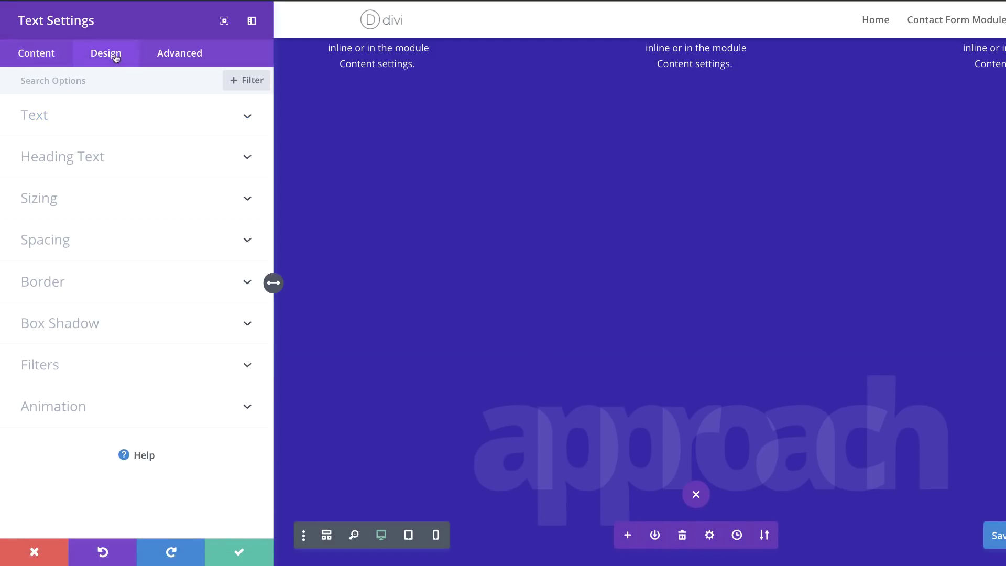
left_click(61, 159)
left_click(75, 122)
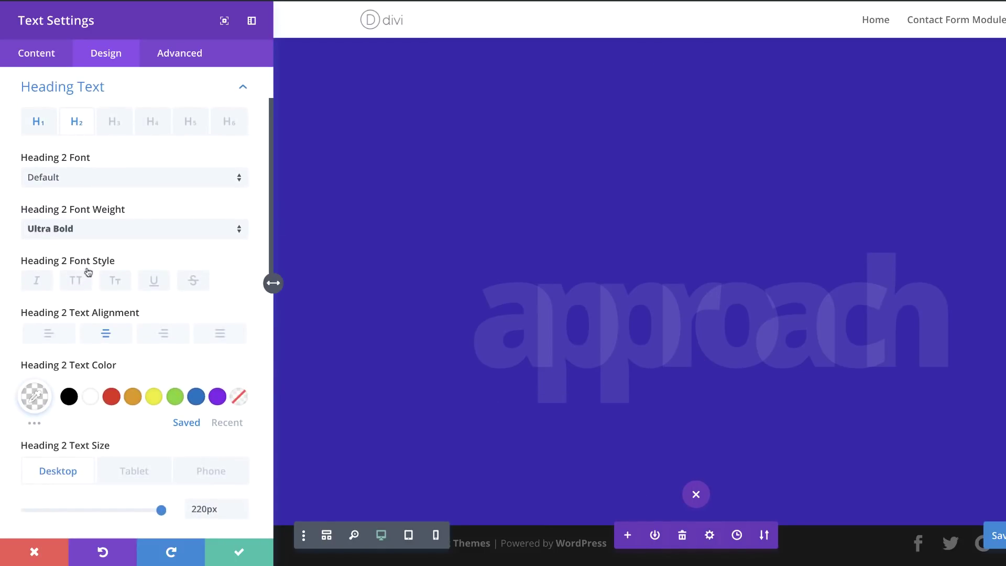
left_click(76, 282)
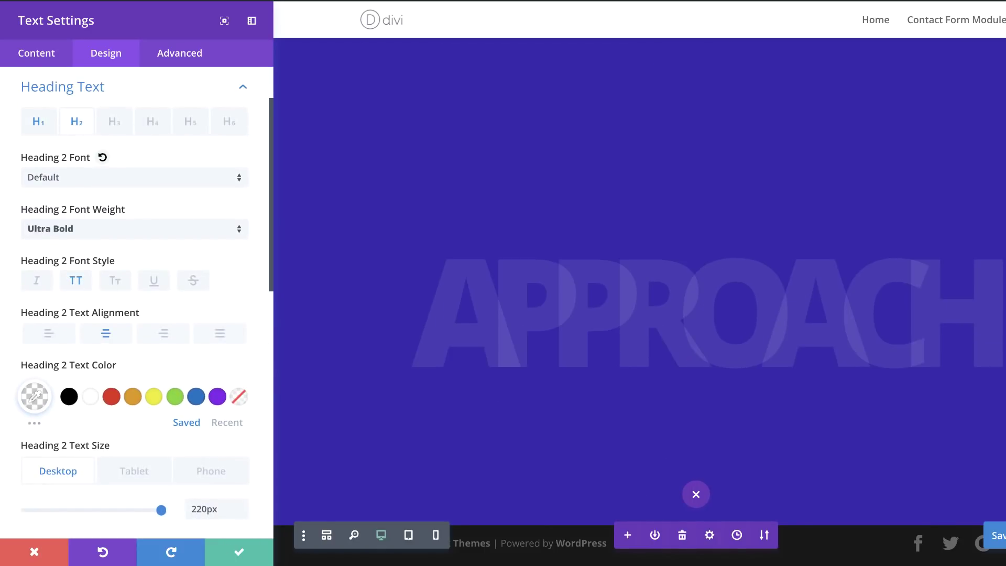
- Clear the top, left and right custom margins of the copied "approach" heading and save its settings
scroll(161, 472, "down", 6)
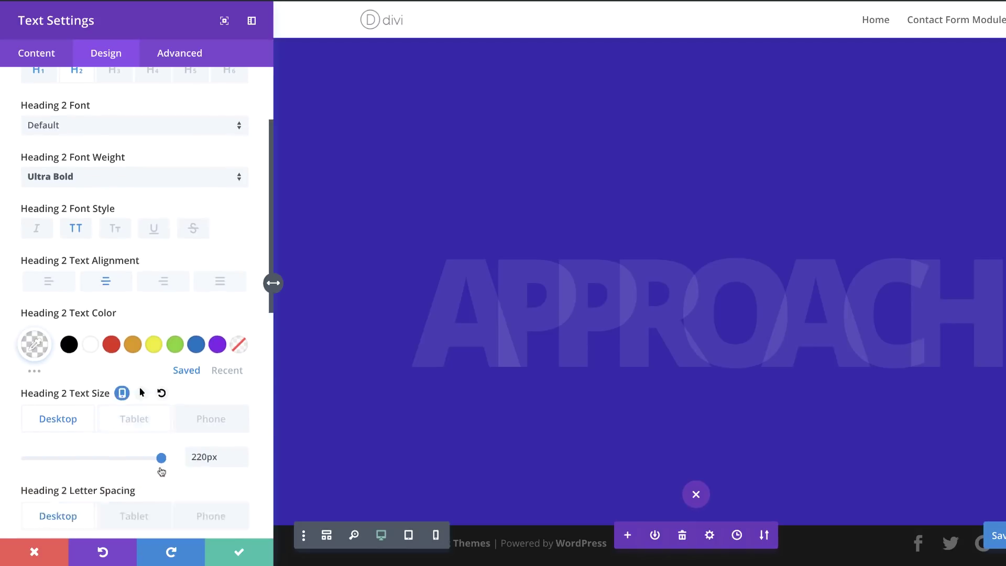
scroll(95, 470, "down", 3)
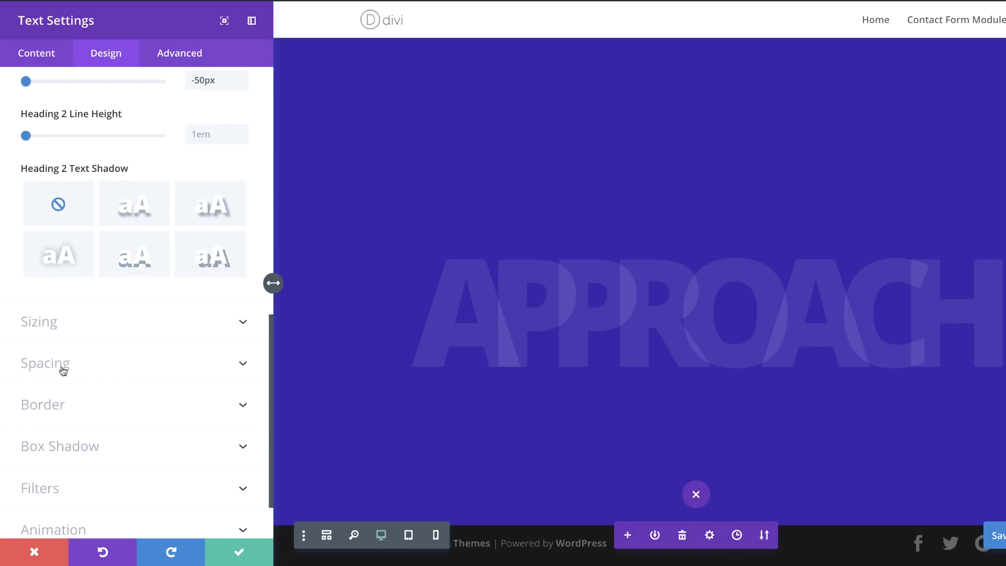
left_click(63, 369)
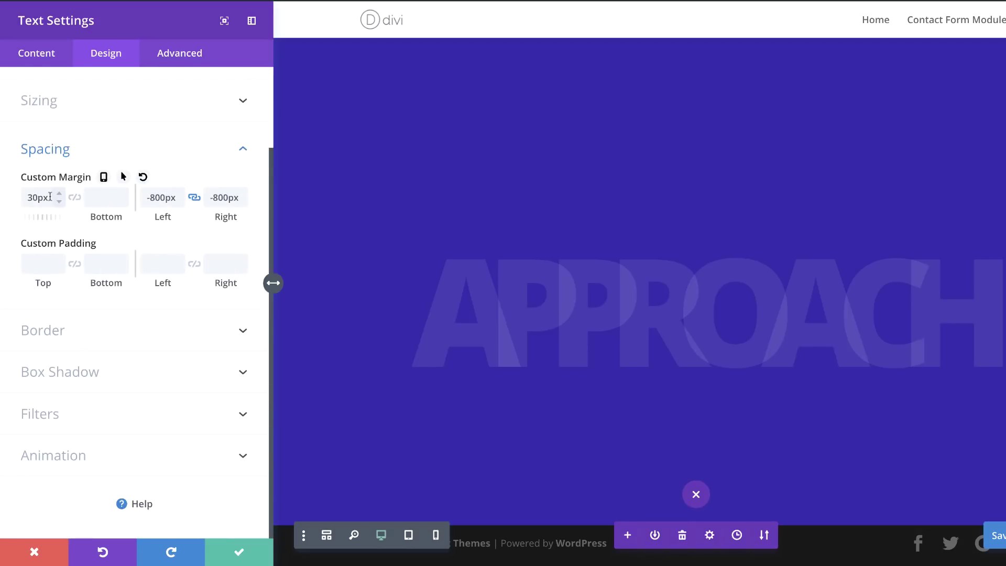
double_click(50, 197)
key("BackSpace")
double_click(157, 198)
type("0p")
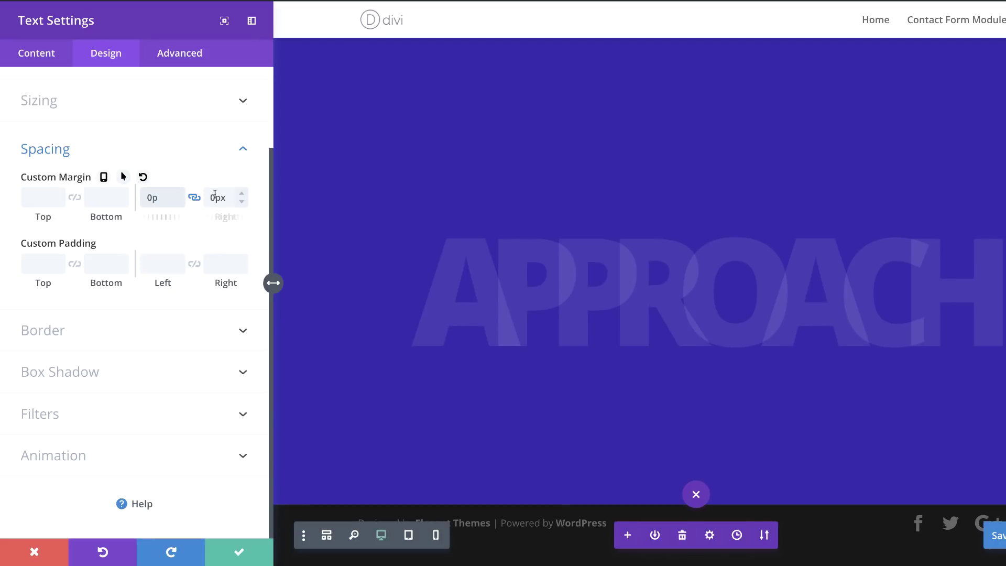
double_click(215, 197)
key("BackSpace")
double_click(152, 198)
key("BackSpace")
left_click(238, 552)
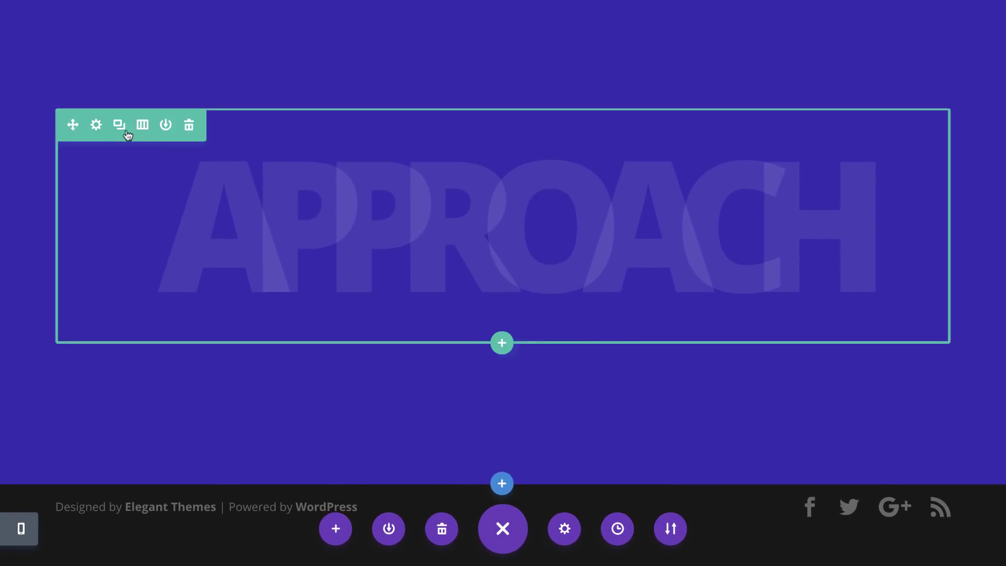
- Add a single-column row beneath the uppercase heading and place a copy of the Step 1 blurb in it
left_click(504, 343)
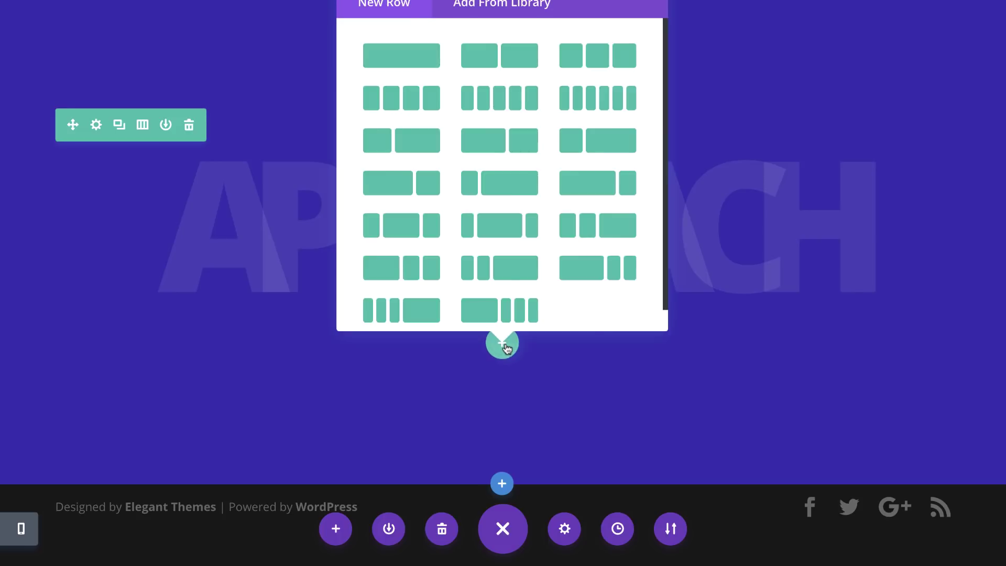
left_click(407, 61)
key("Escape")
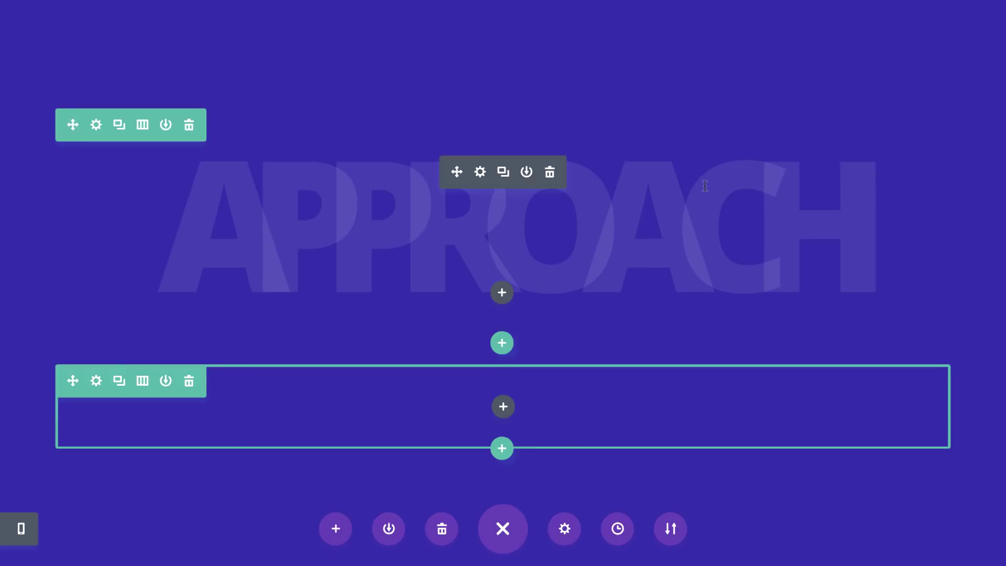
scroll(705, 187, "up", 3)
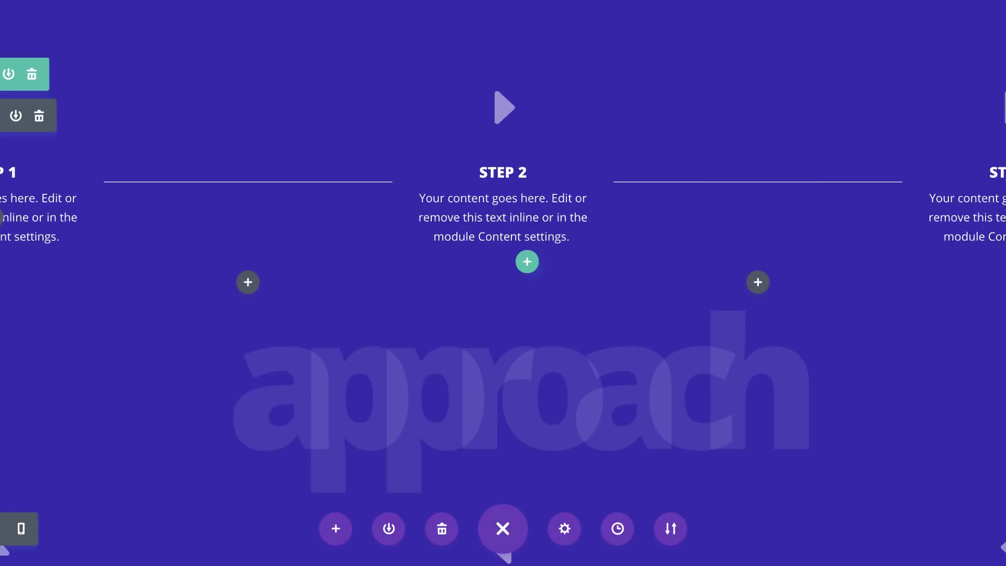
scroll(445, 348, "down", 5)
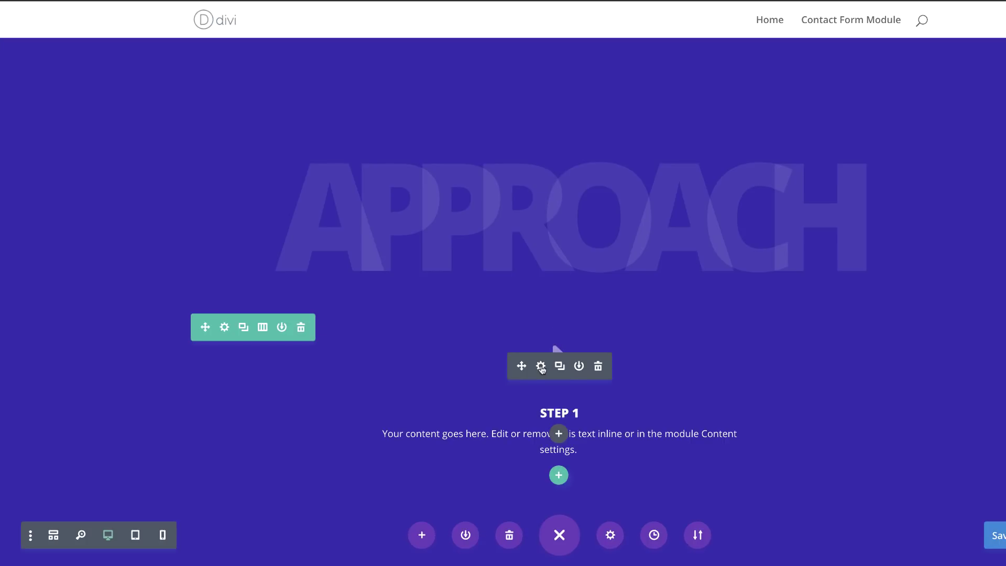
- Change the copied Step 1 blurb's icon to the solid downward-pointing triangle
left_click(541, 366)
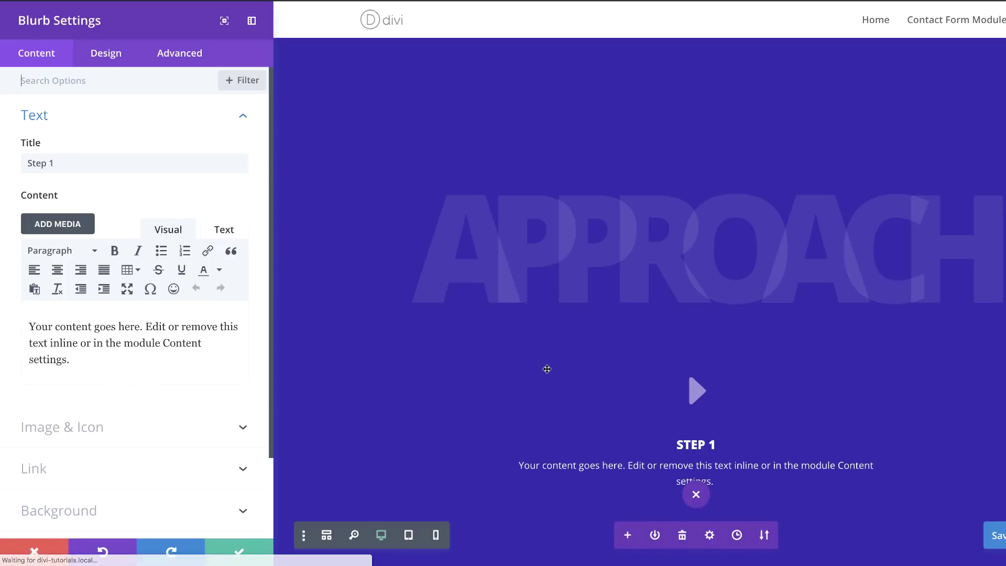
left_click(68, 429)
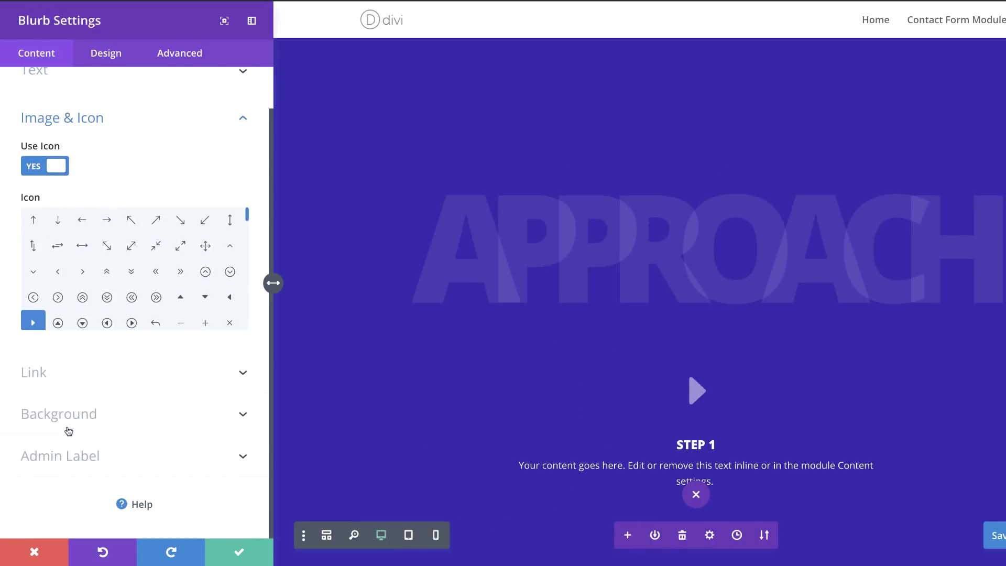
left_click(206, 298)
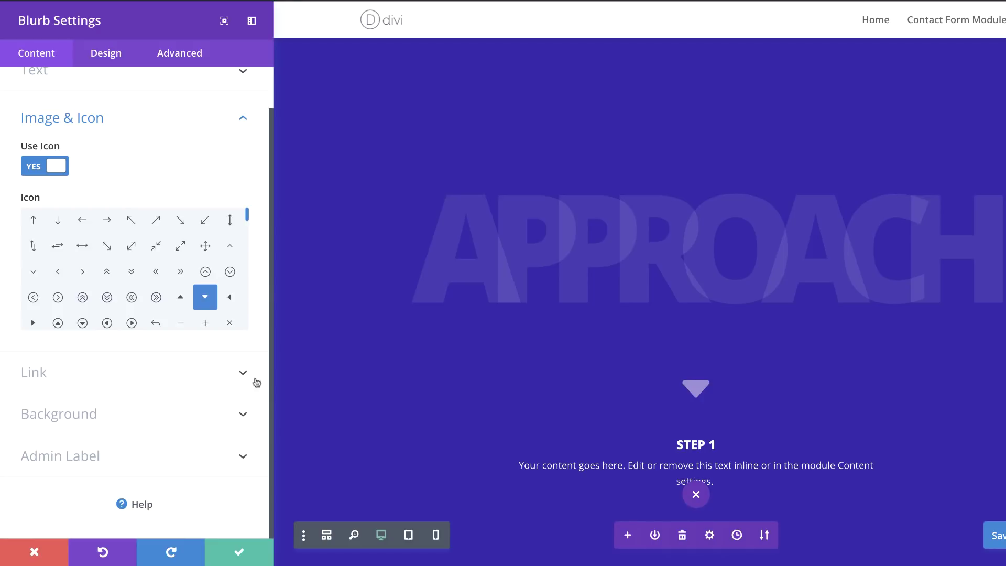
- Set the copied Step 1 blurb's width to 39% on tablet and 59% on phone
left_click(105, 55)
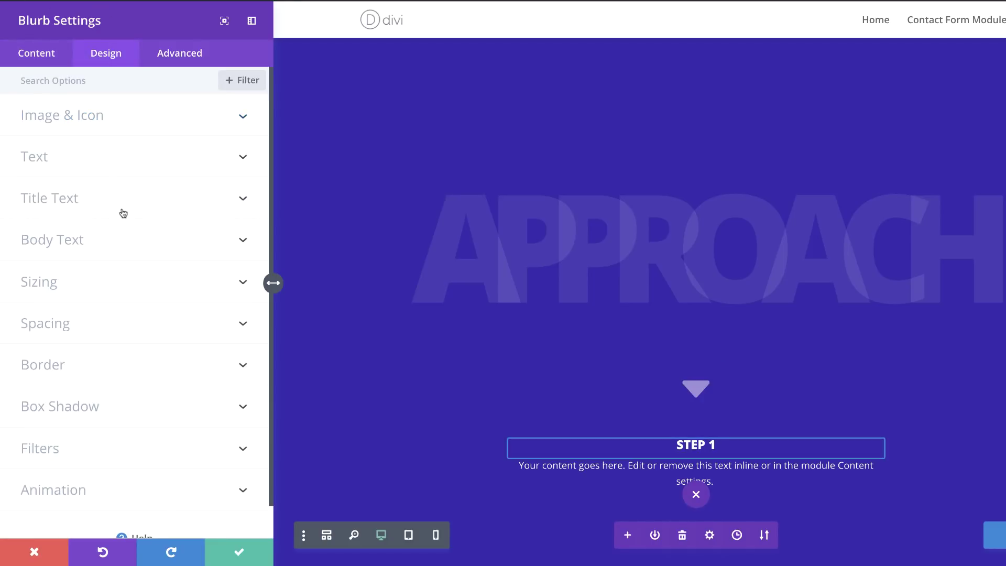
left_click(51, 286)
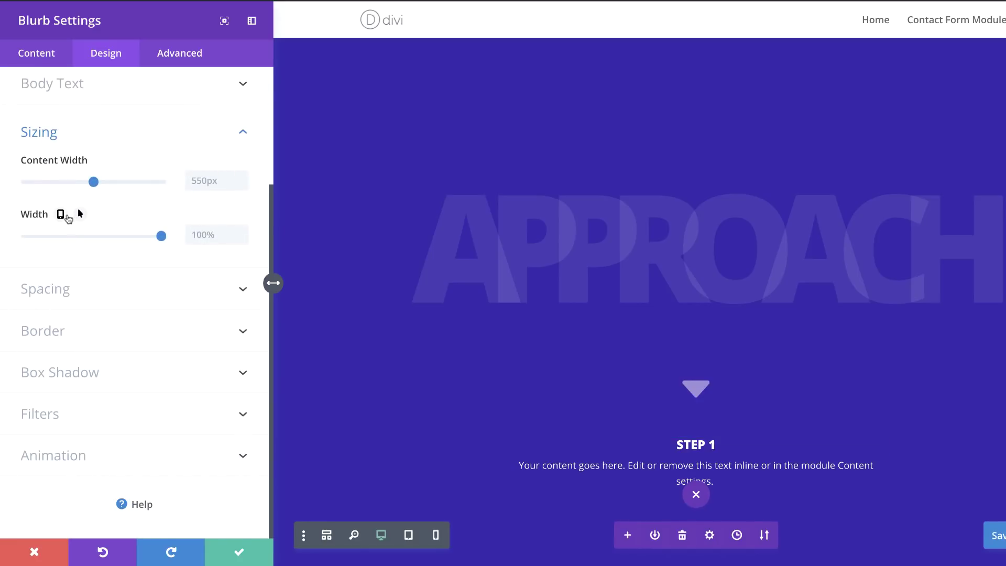
left_click(61, 216)
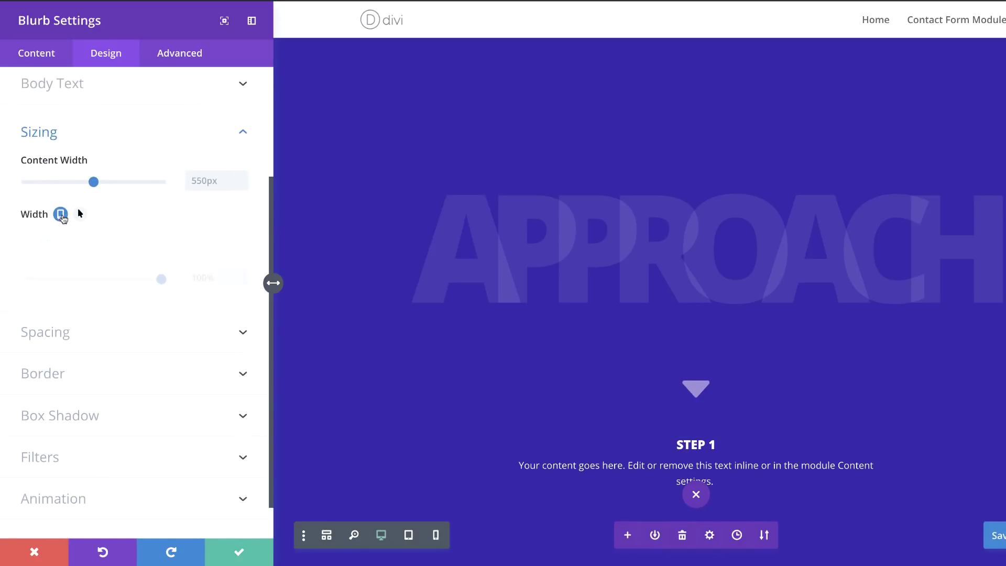
left_click(134, 239)
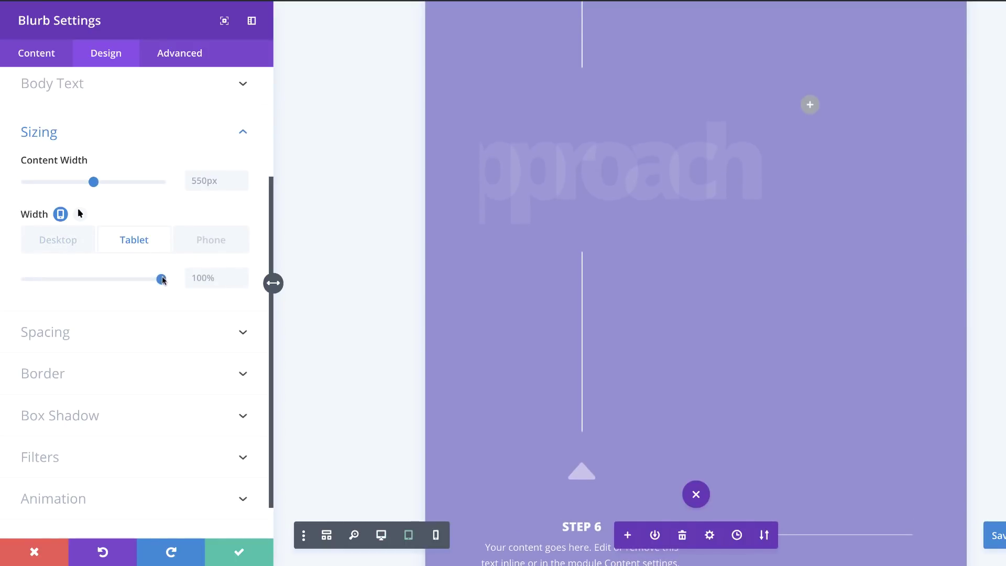
triple_click(197, 276)
type("39%")
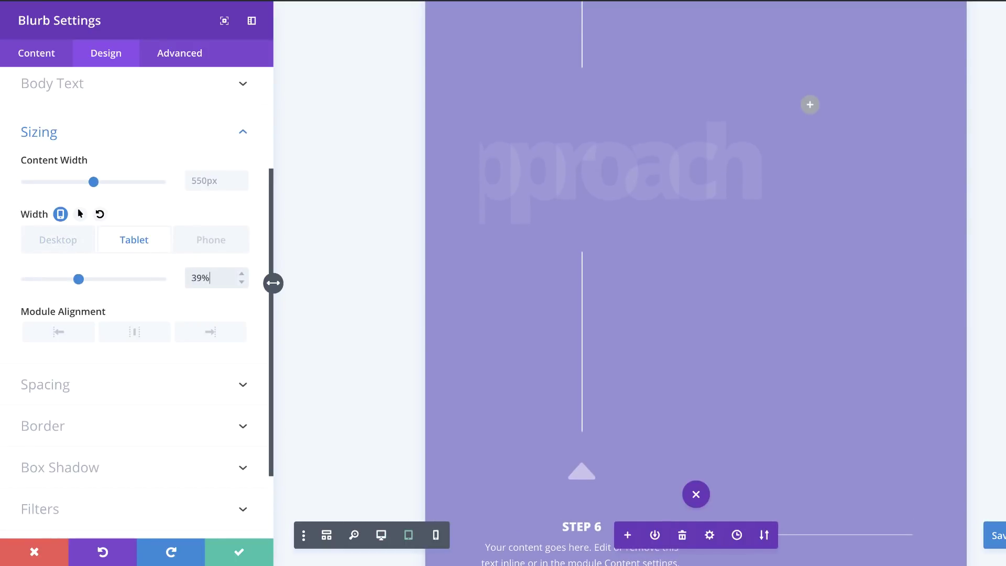
left_click(211, 240)
triple_click(199, 278)
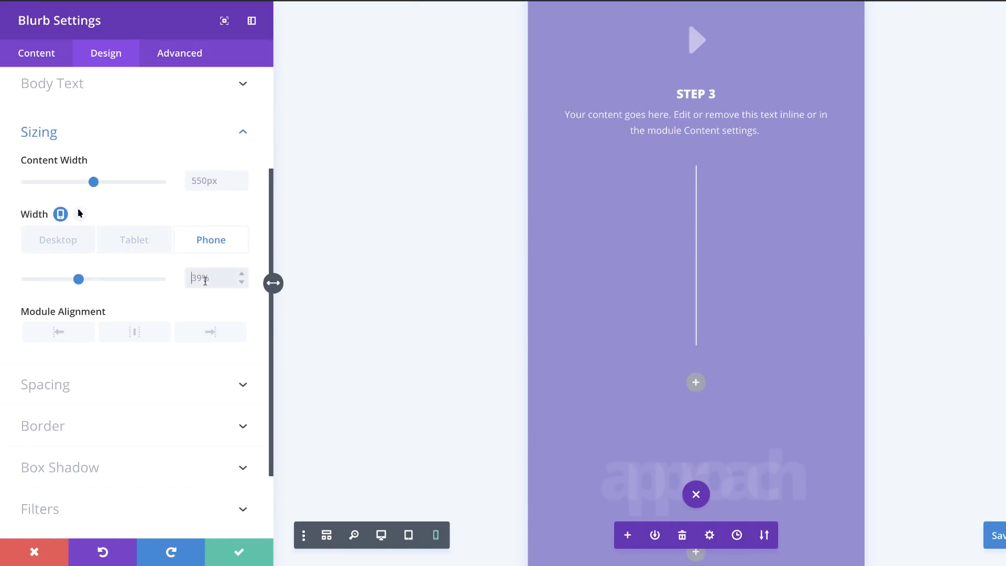
type("59")
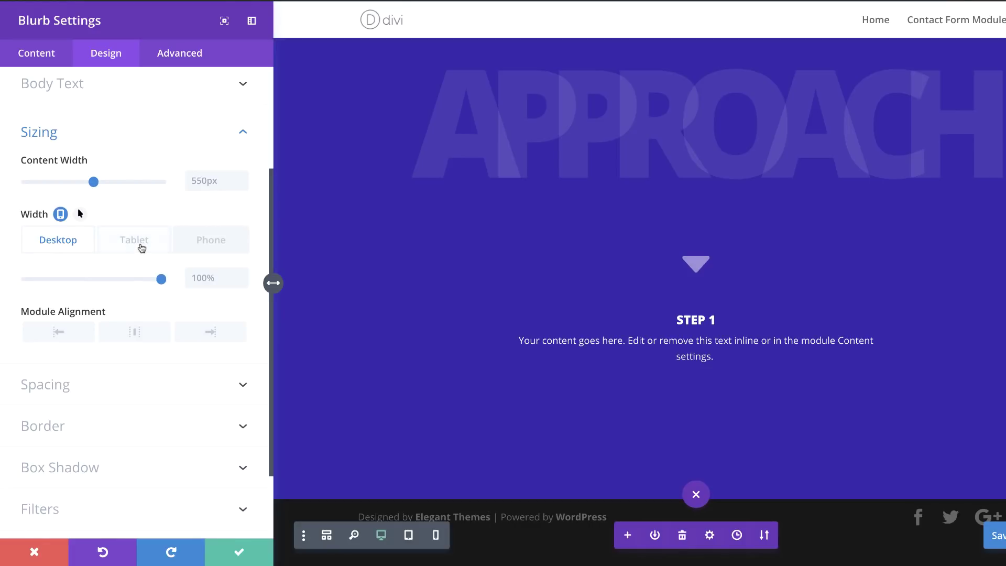
- Center the copied blurb's module alignment, check it across the device sizes, and save the blurb settings
left_click(139, 243)
left_click(135, 332)
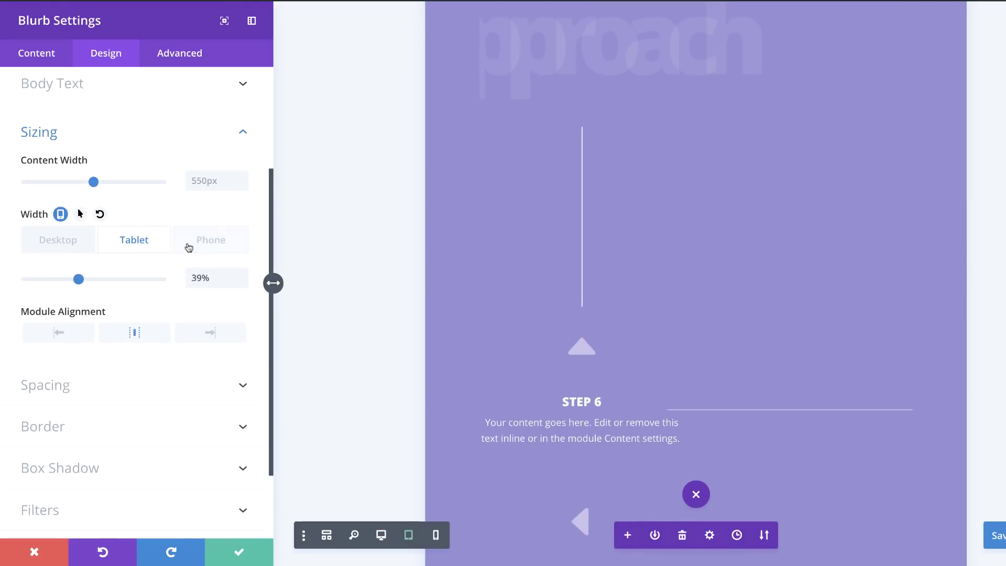
left_click(212, 242)
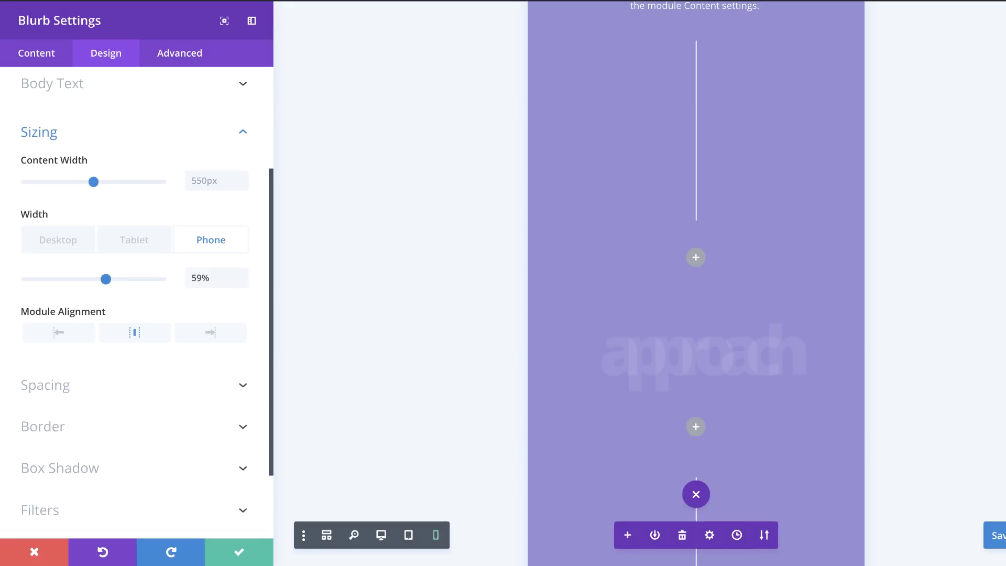
left_click(59, 242)
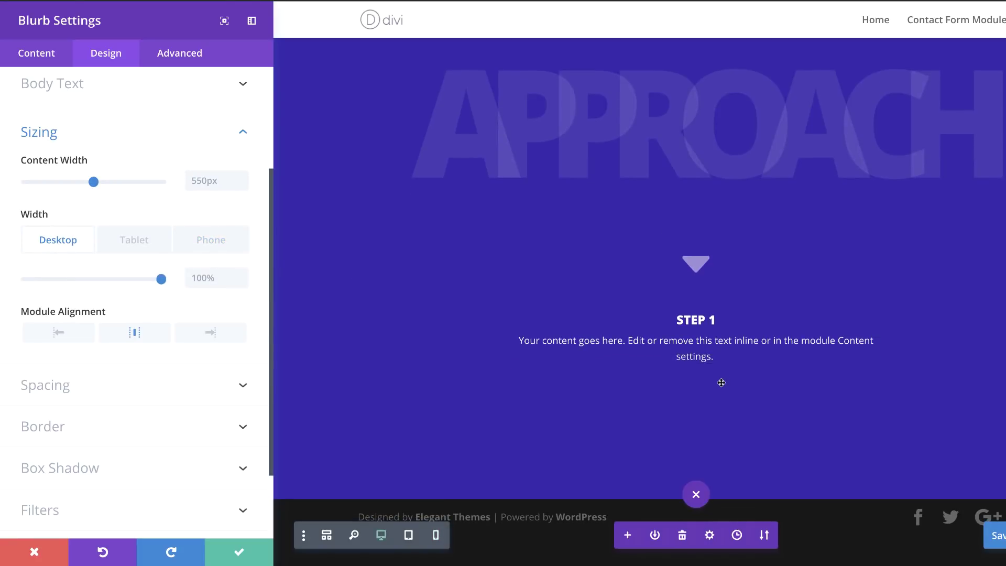
left_click(239, 552)
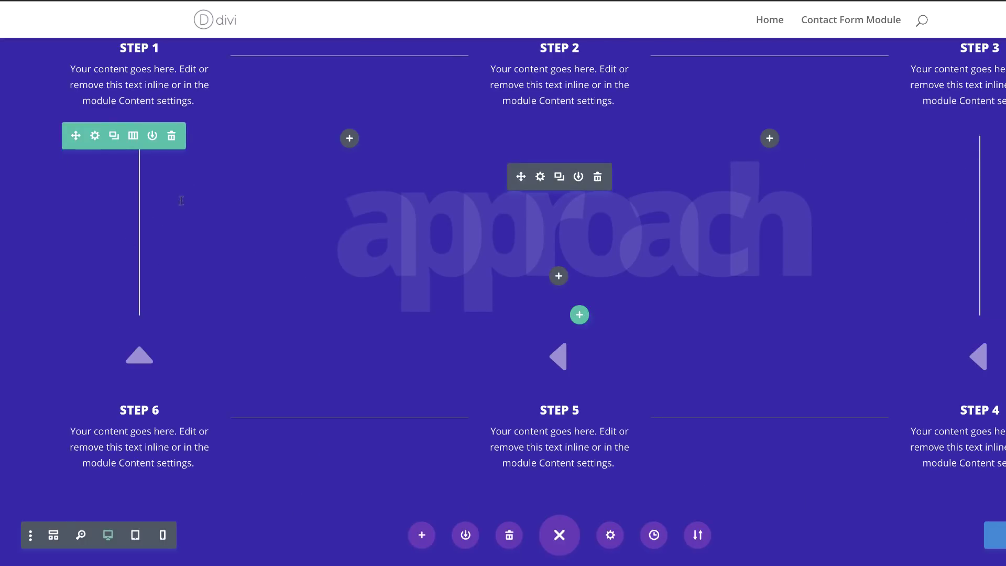
- Using the wireframe view, place a copy of the vertical divider beneath the blurb in the new row, and return to desktop view
left_click(557, 535)
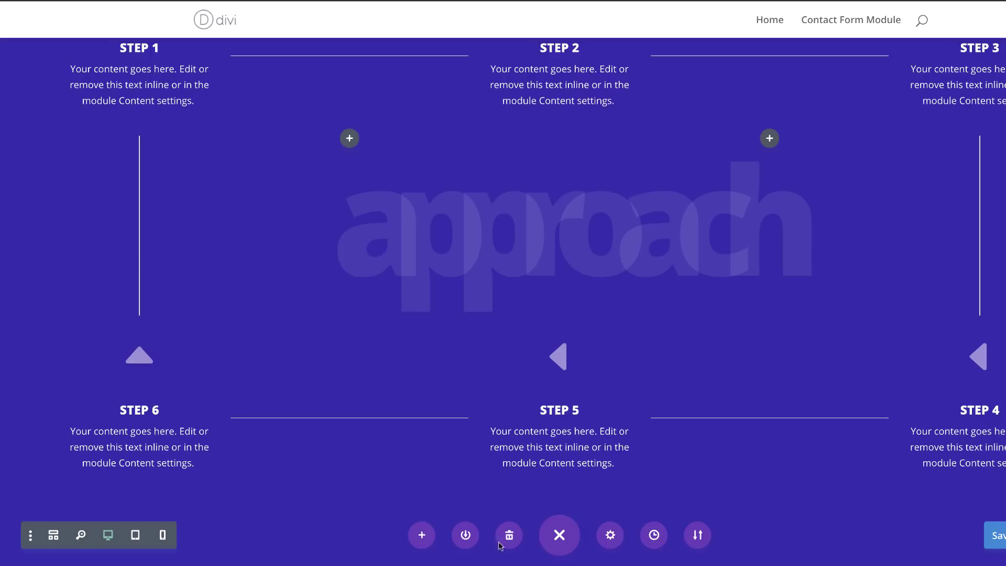
left_click(54, 536)
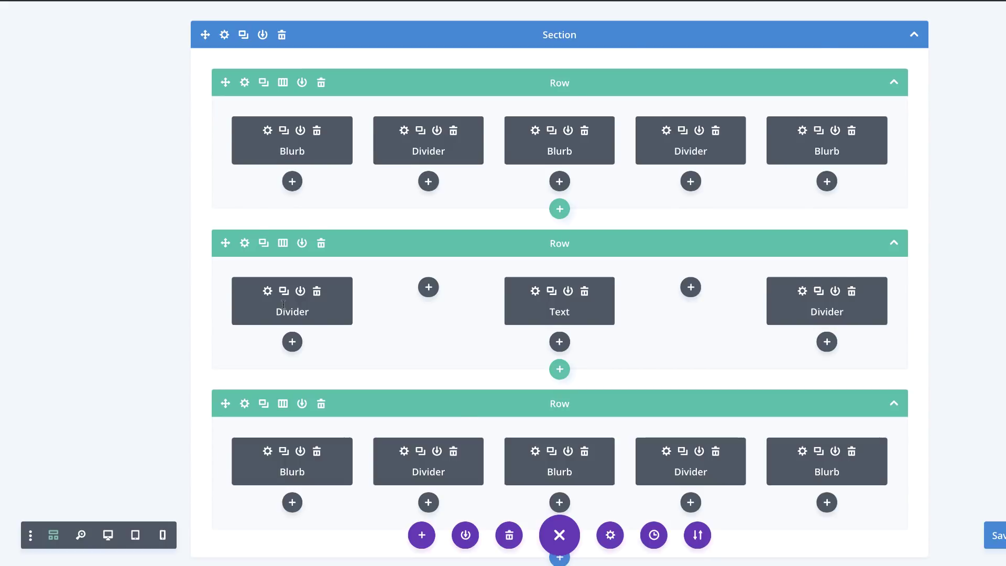
scroll(548, 364, "down", 3)
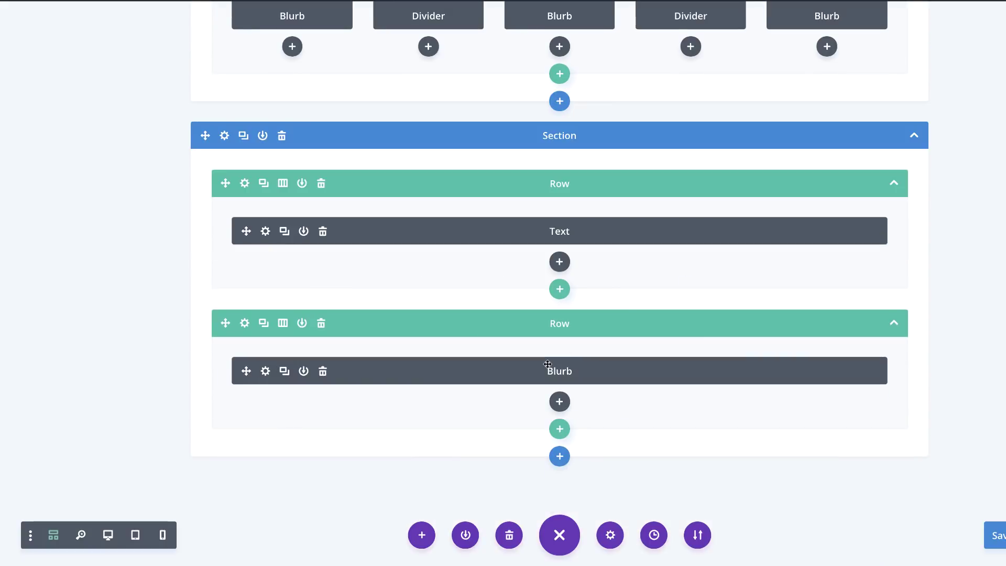
left_click(560, 403)
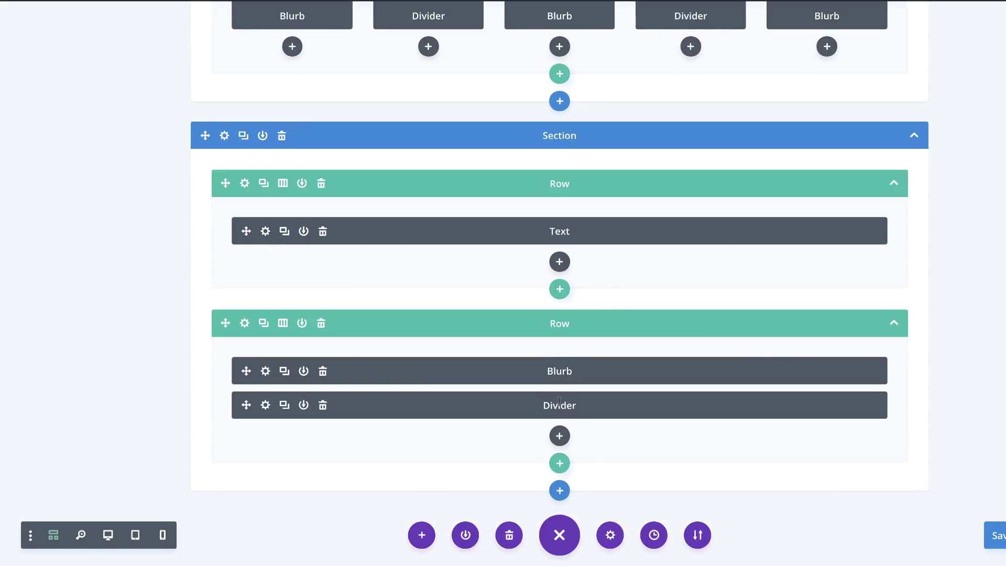
left_click(108, 535)
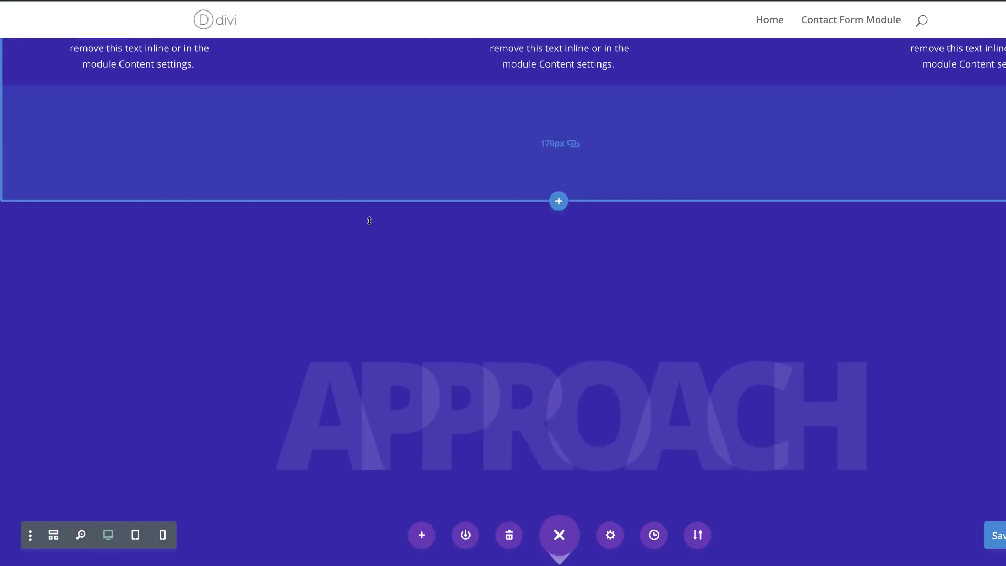
- Set the copied divider's linked top and bottom padding to 50px and save its settings
scroll(369, 220, "down", 5)
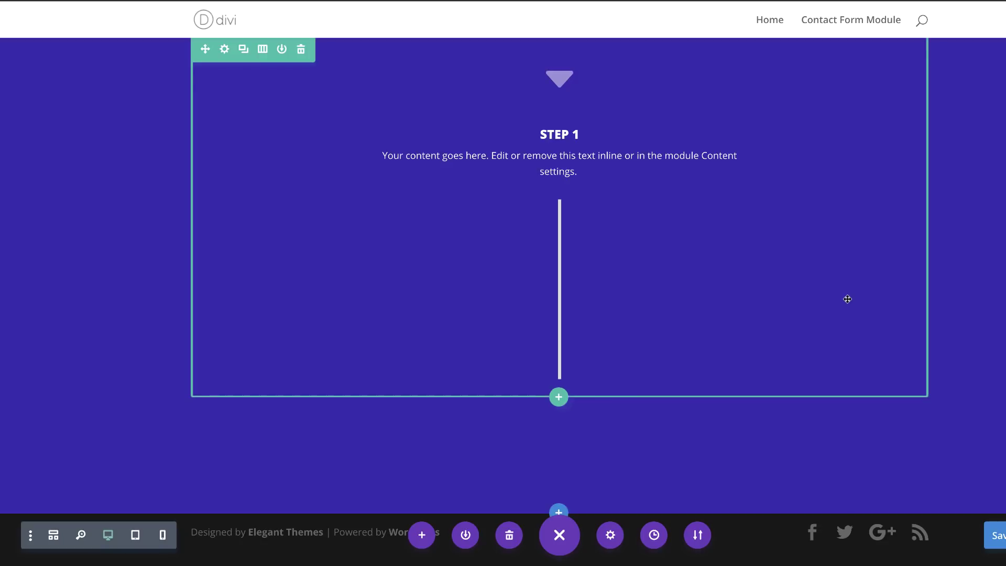
scroll(716, 318, "up", 1)
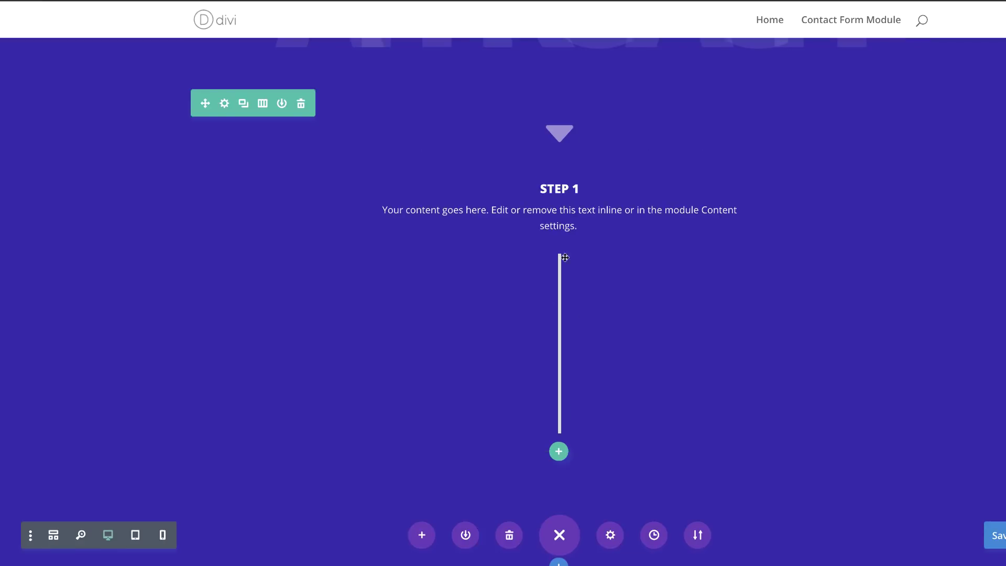
left_click(540, 288)
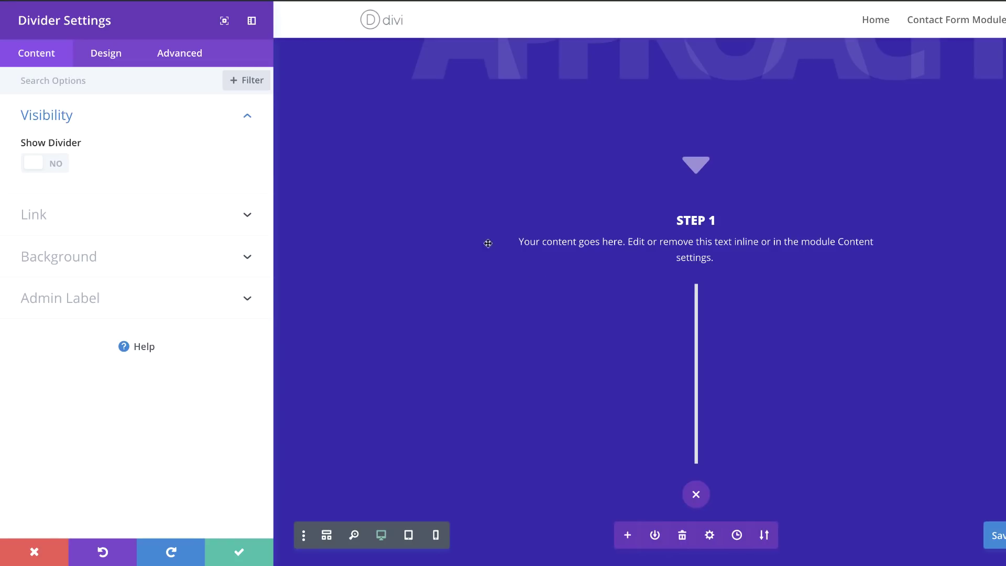
left_click(106, 55)
left_click(52, 157)
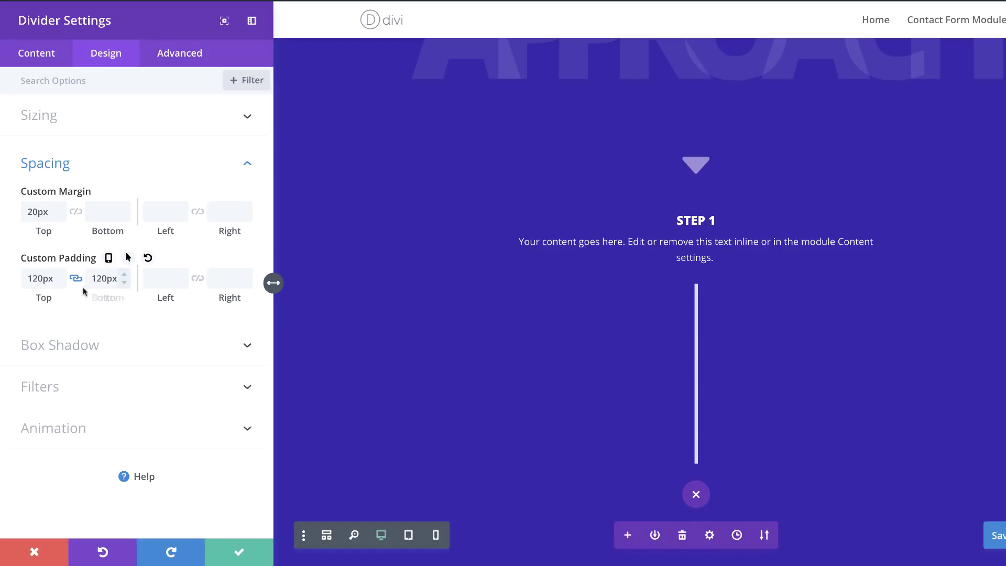
triple_click(43, 279)
type("50px")
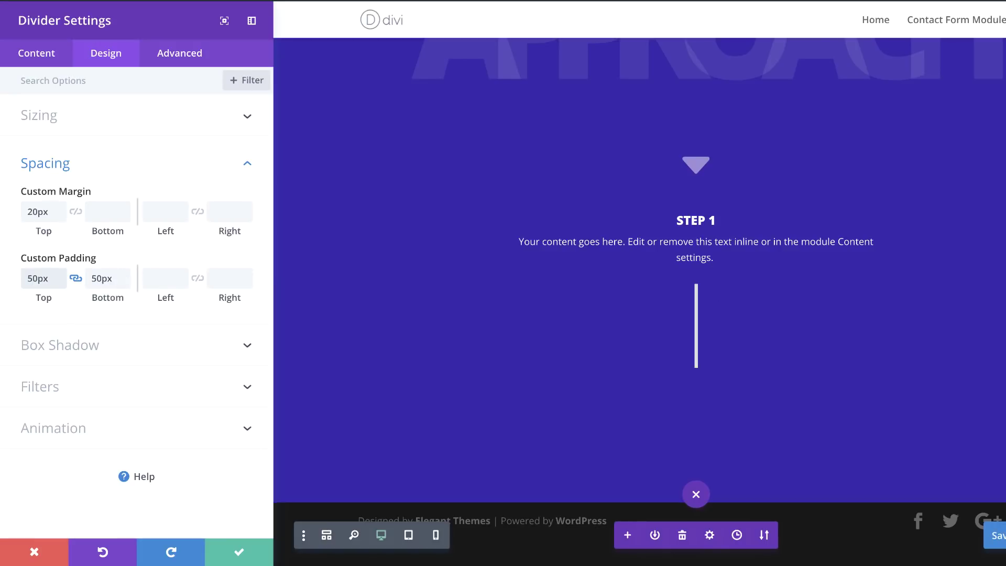
left_click(236, 554)
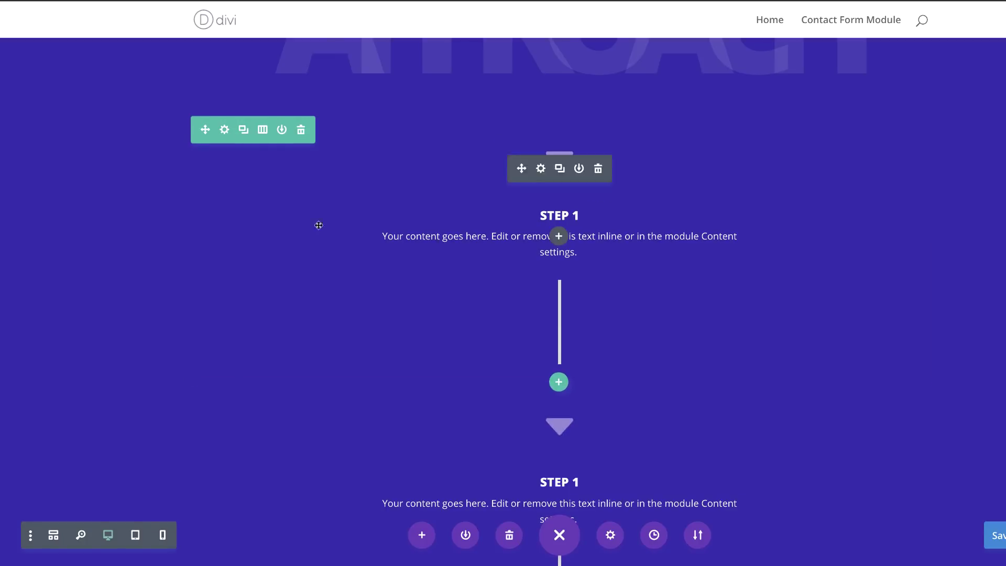
- Duplicate the Step 1 row to make a third stacked row, and retitle the second row's blurb STEP 2
scroll(319, 225, "down", 2)
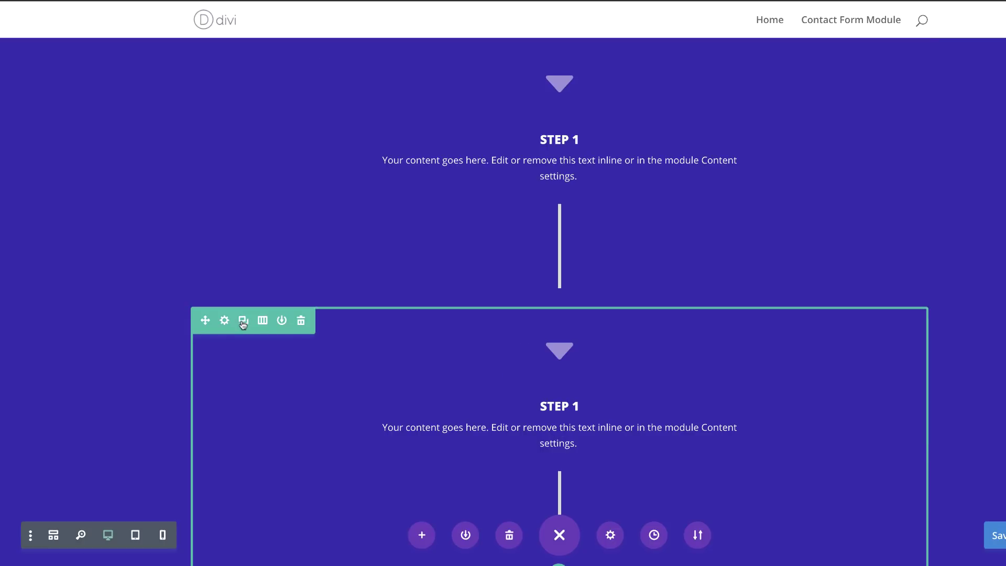
left_click(301, 320)
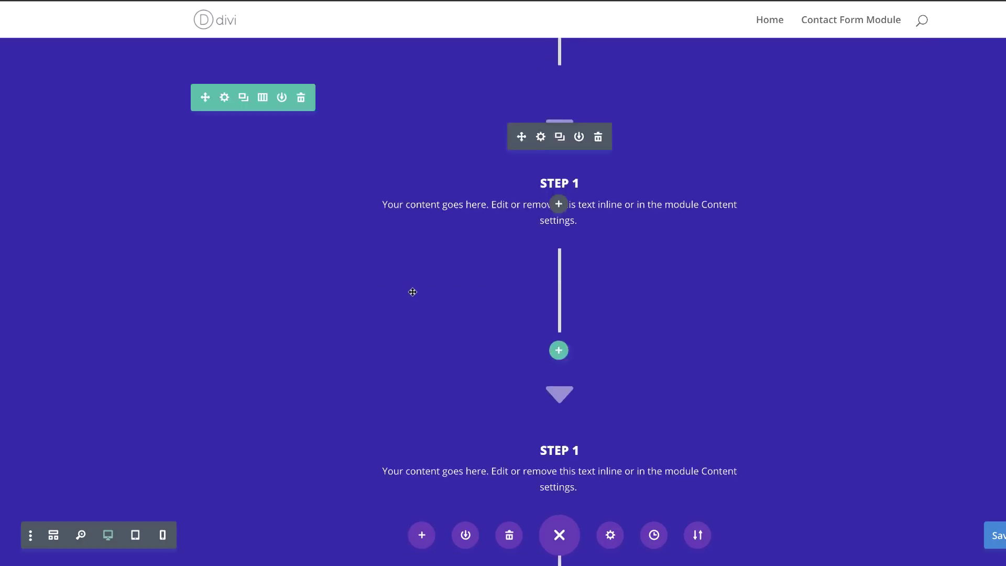
scroll(412, 292, "down", 2)
scroll(412, 292, "down", 5)
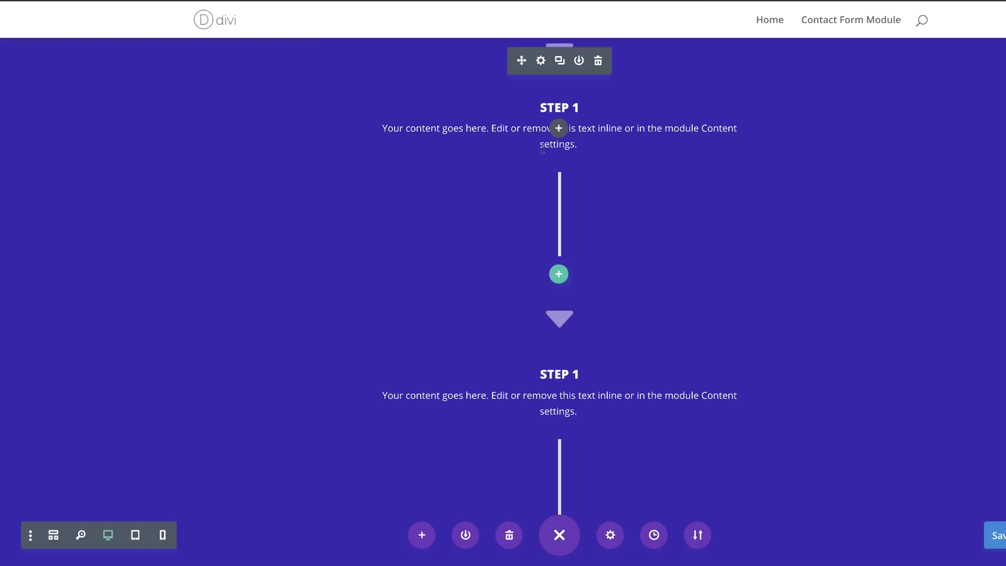
scroll(560, 346, "down", 5)
left_click_drag(571, 374, 581, 372)
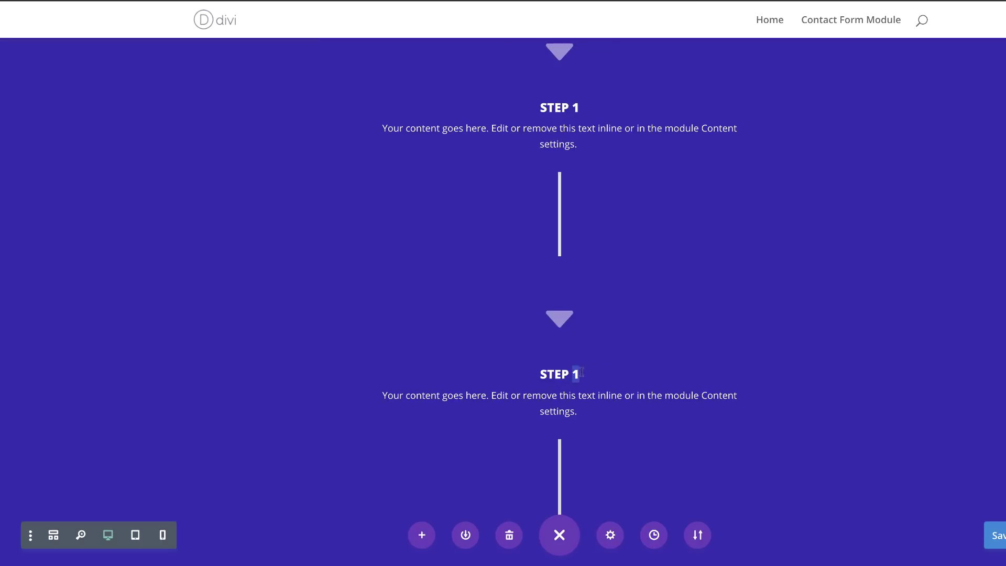
type("2")
- Change the title of the third stacked row's blurb to STEP 3
scroll(614, 369, "down", 5)
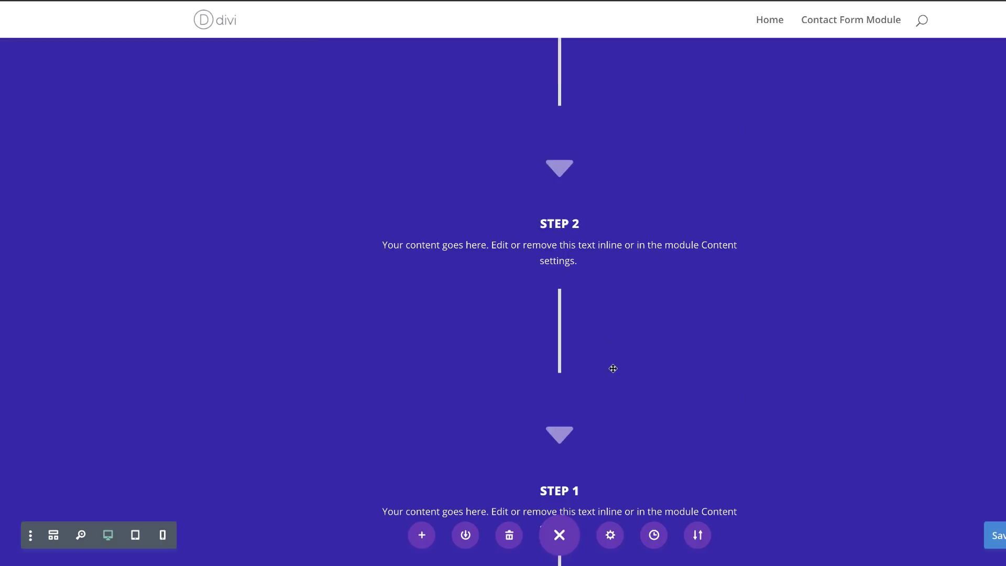
left_click_drag(570, 405, 578, 405)
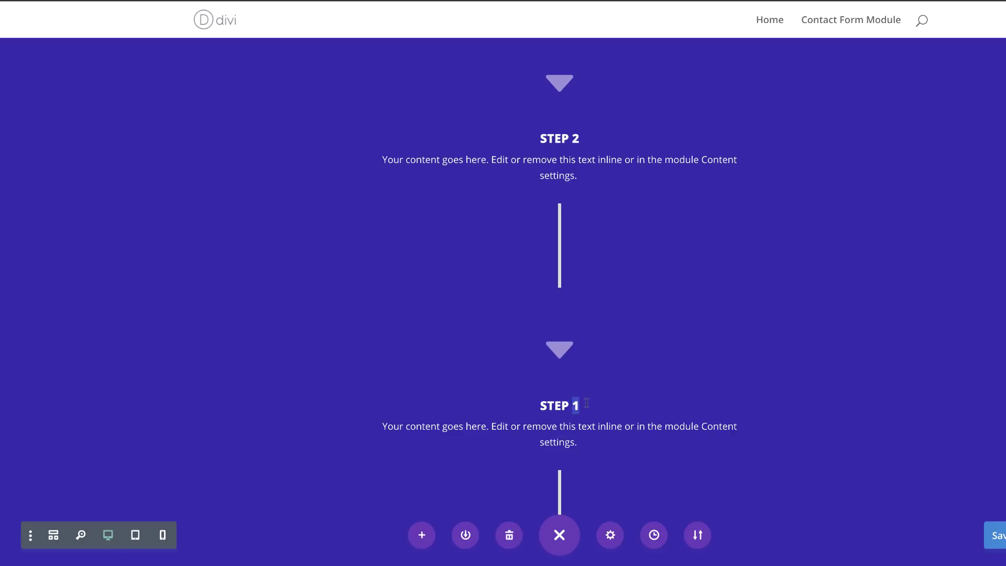
type("3")
scroll(589, 407, "down", 4)
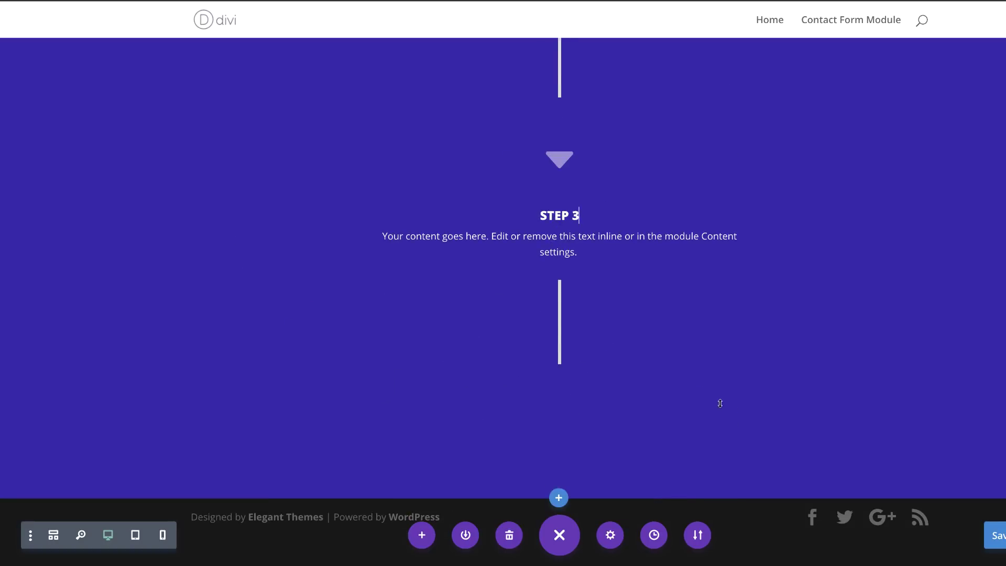
- Examine the Disable on visibility options of the section with the uppercase APPROACH heading, and save the section settings
scroll(667, 383, "up", 2)
scroll(667, 383, "up", 9)
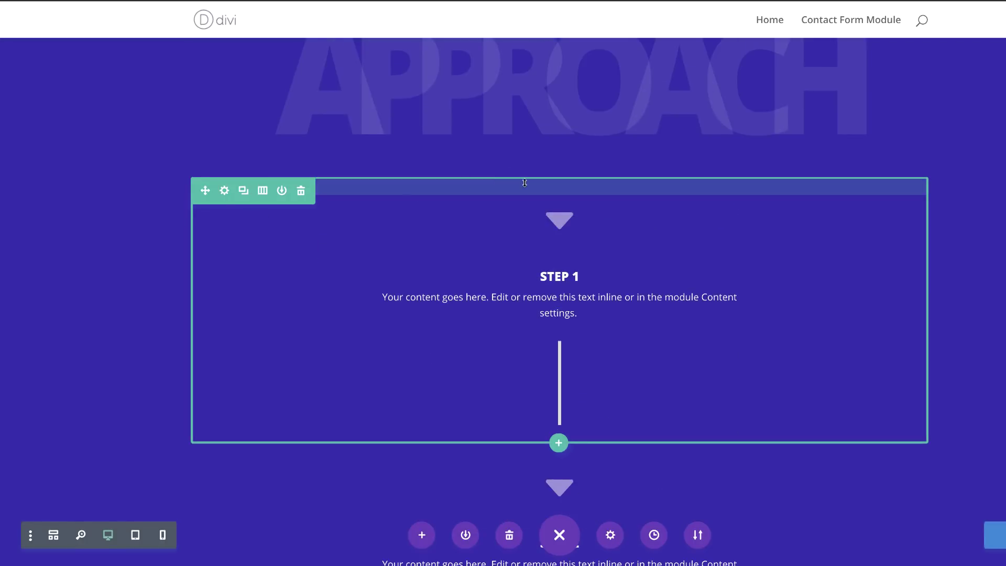
scroll(157, 226, "up", 1)
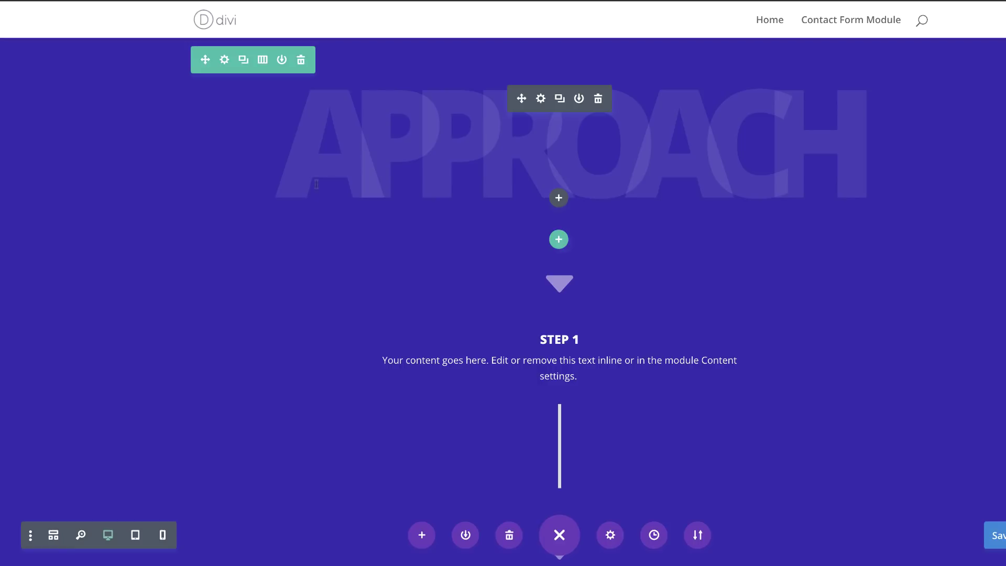
scroll(285, 304, "up", 6)
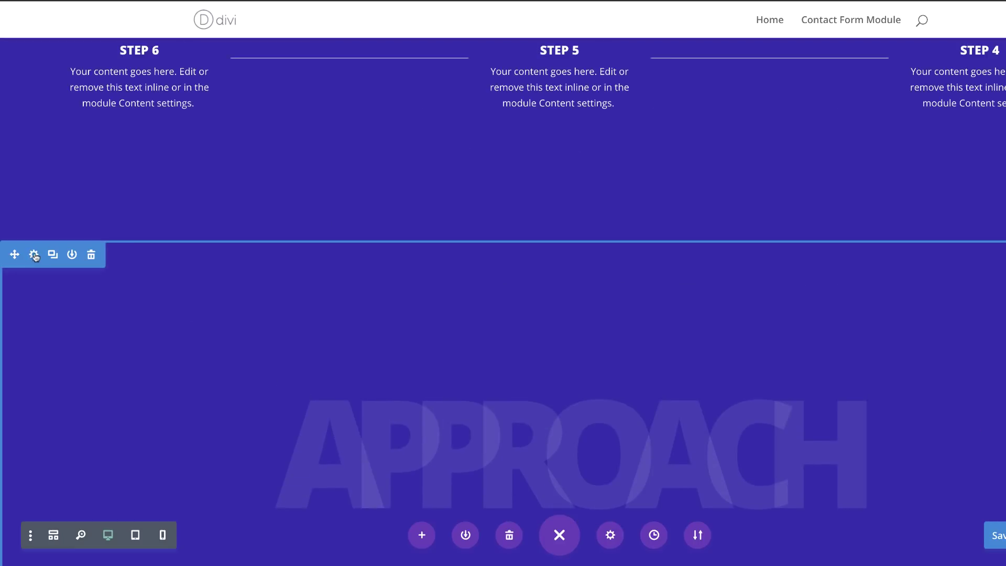
left_click(34, 257)
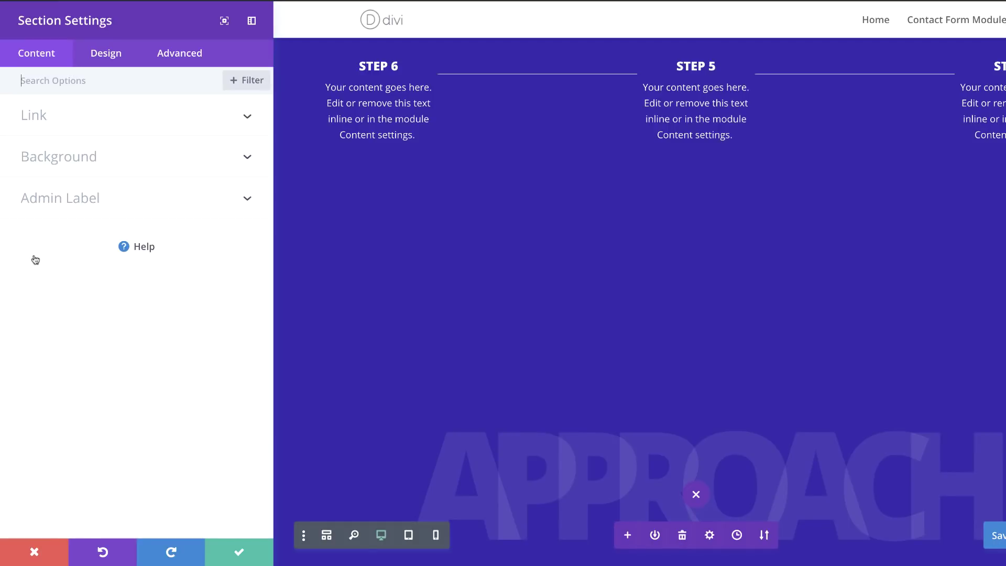
left_click(183, 62)
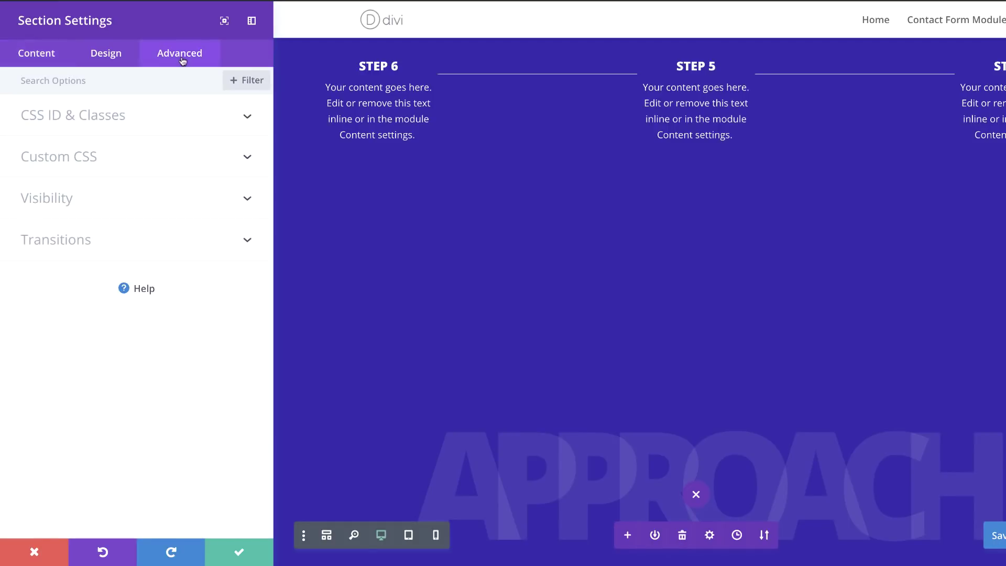
left_click(57, 199)
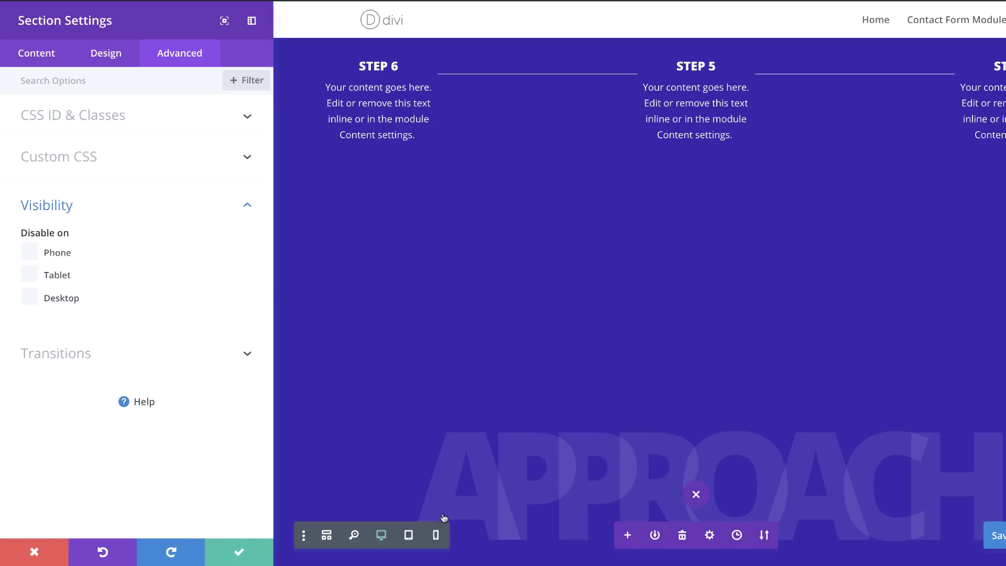
left_click(239, 554)
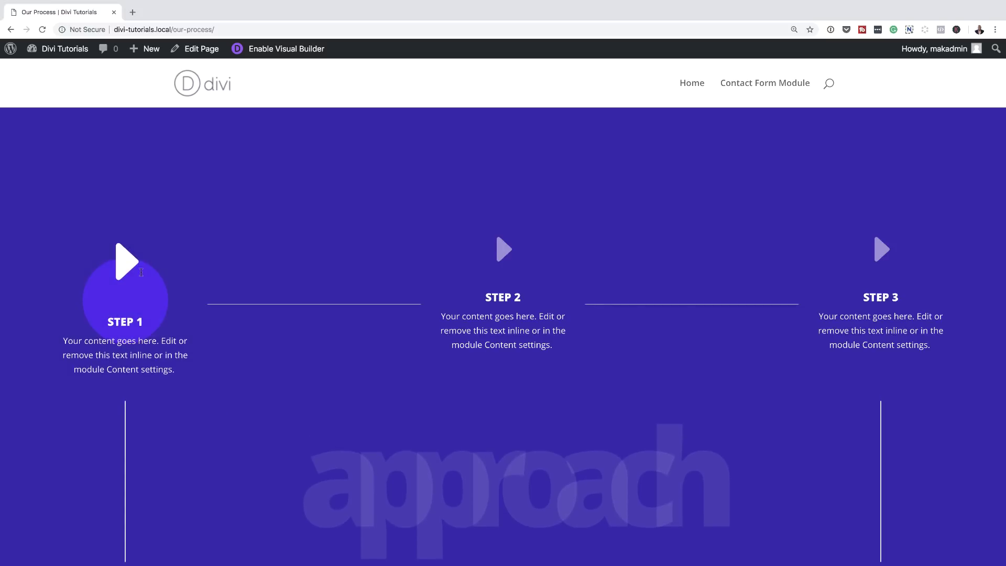
- Review the live Our Process page, checking the hover effects on the connected six-step layout and the vertically stacked steps
scroll(227, 463, "down", 7)
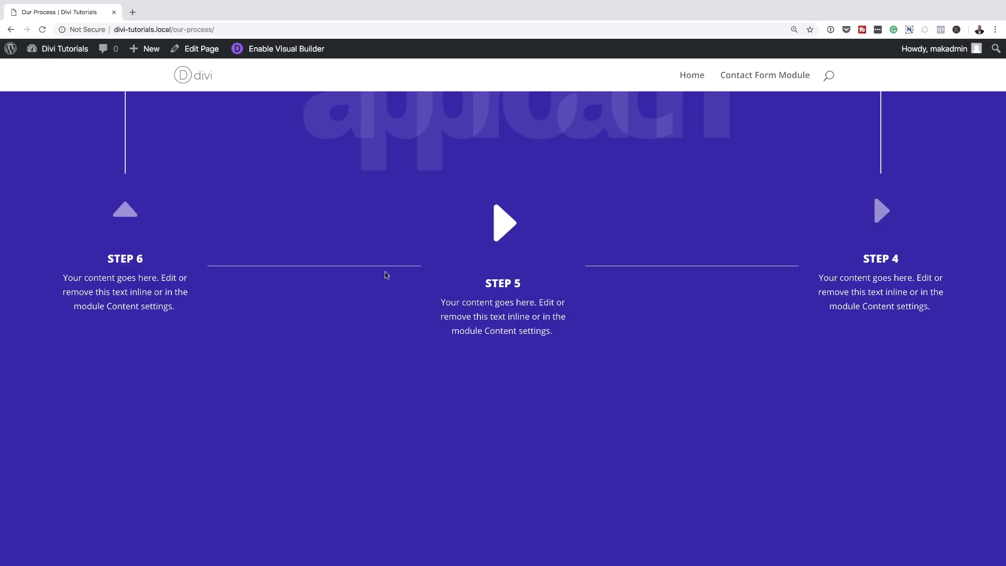
scroll(388, 359, "down", 7)
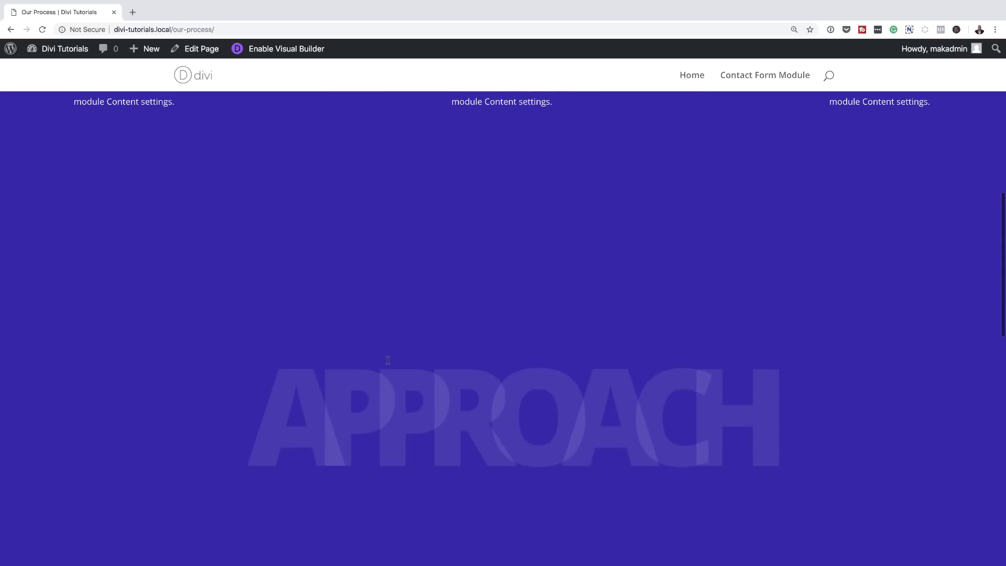
scroll(388, 360, "down", 3)
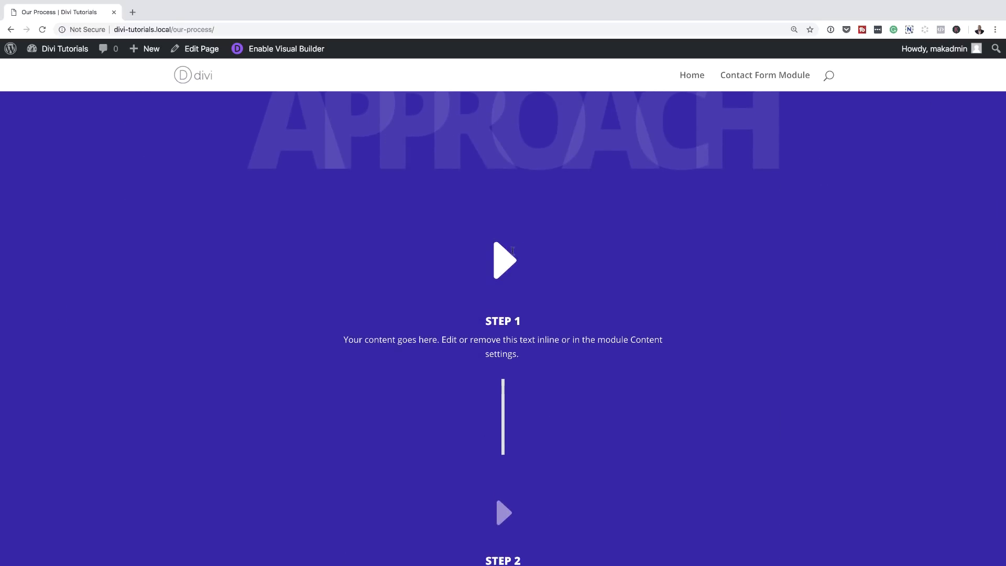
scroll(471, 485, "down", 1)
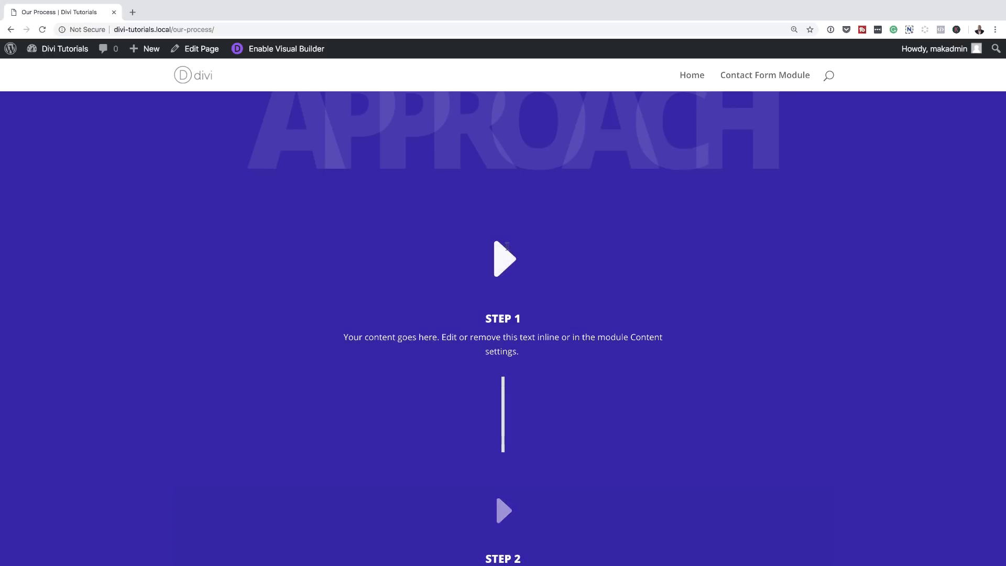
scroll(275, 420, "down", 3)
scroll(274, 420, "down", 6)
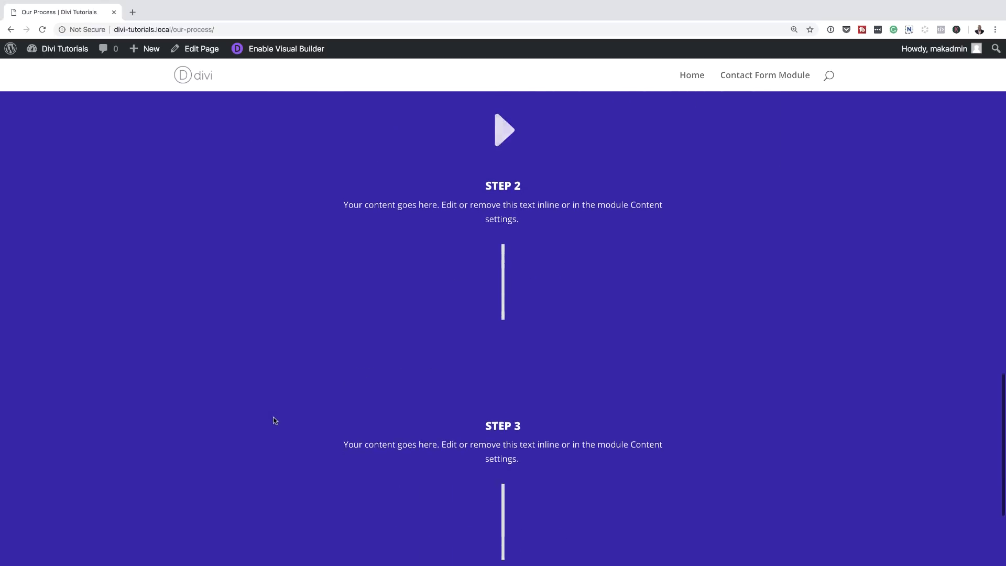